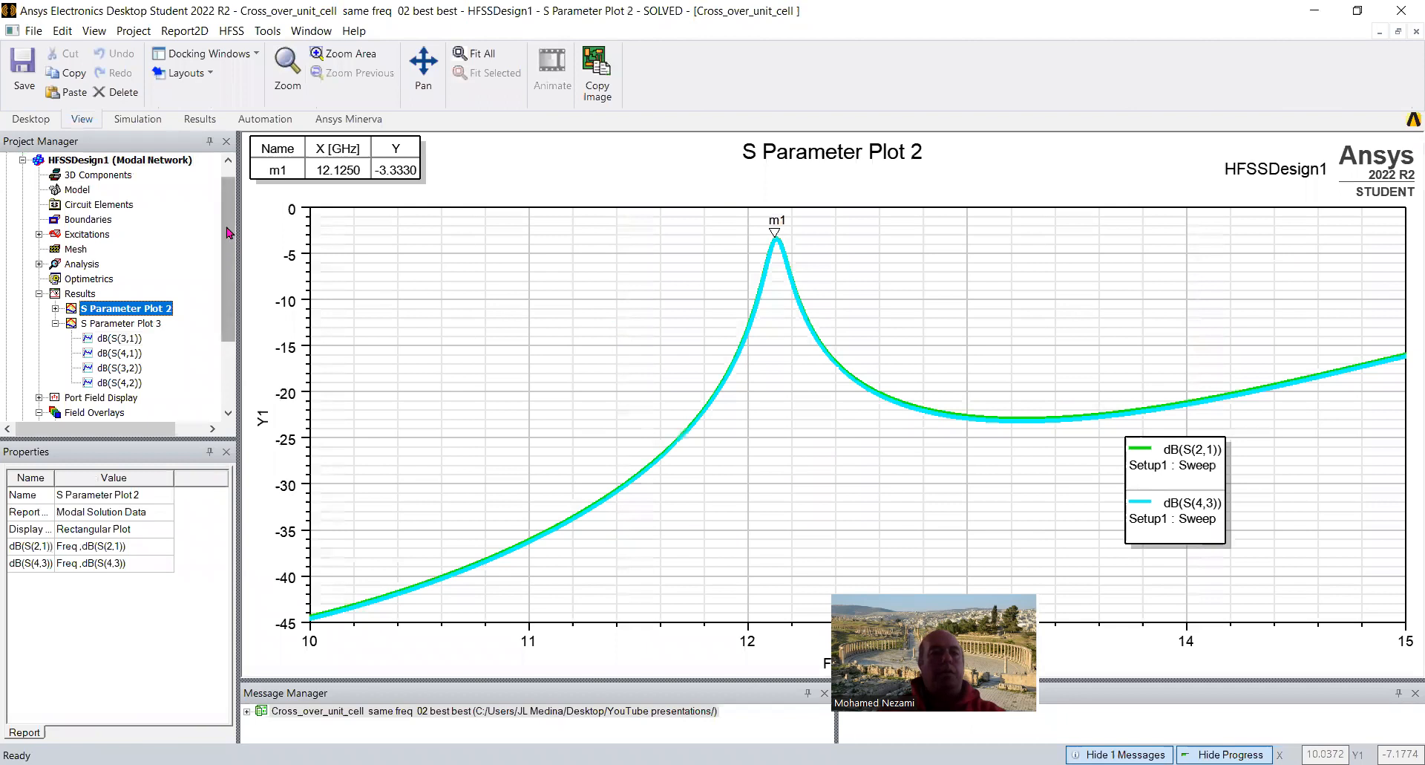
Open the HFSSDesign1 3D model and turn off the visibility of the Mag_E2 field plot
{"action": "double_click", "coordinate": [119, 159]}
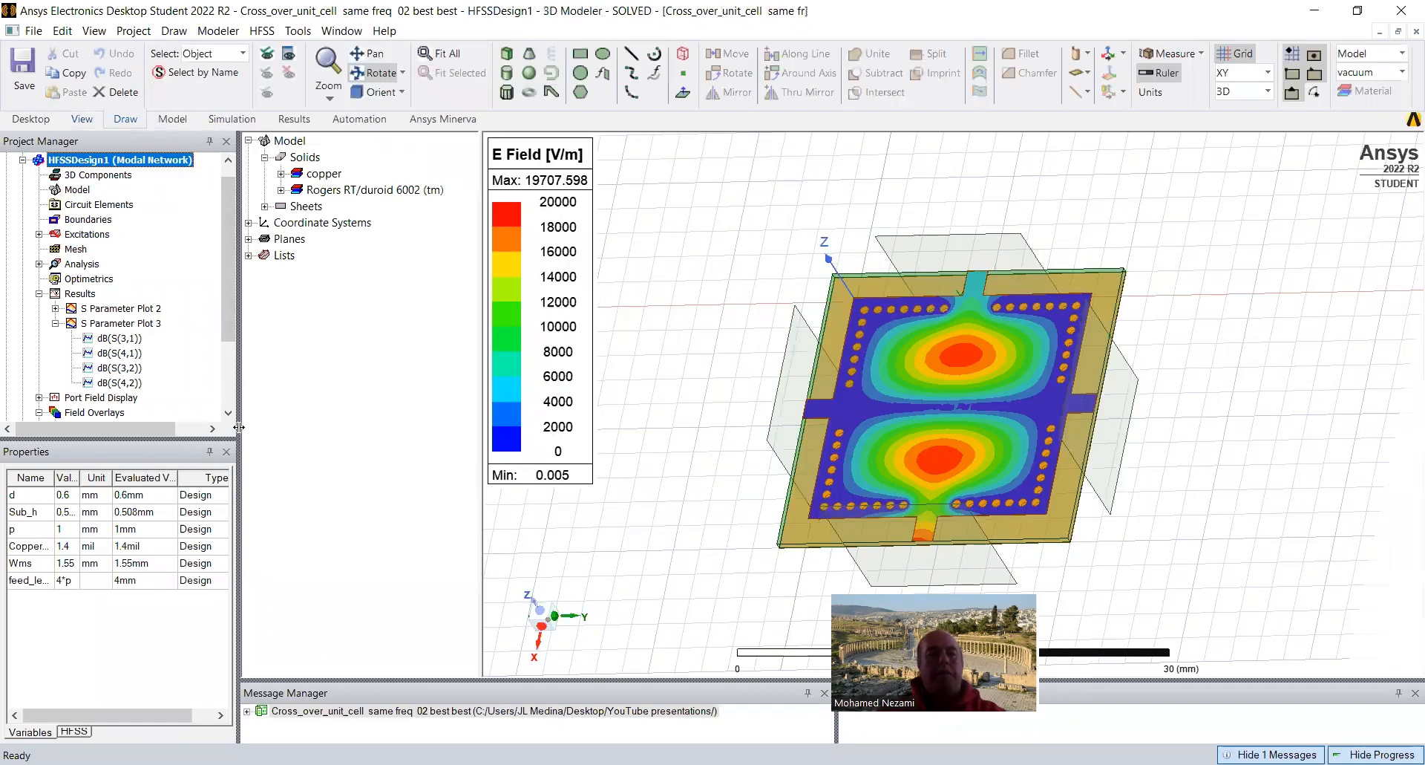
{"action": "left_click_drag", "start_coordinate": [225, 282], "coordinate": [224, 322]}
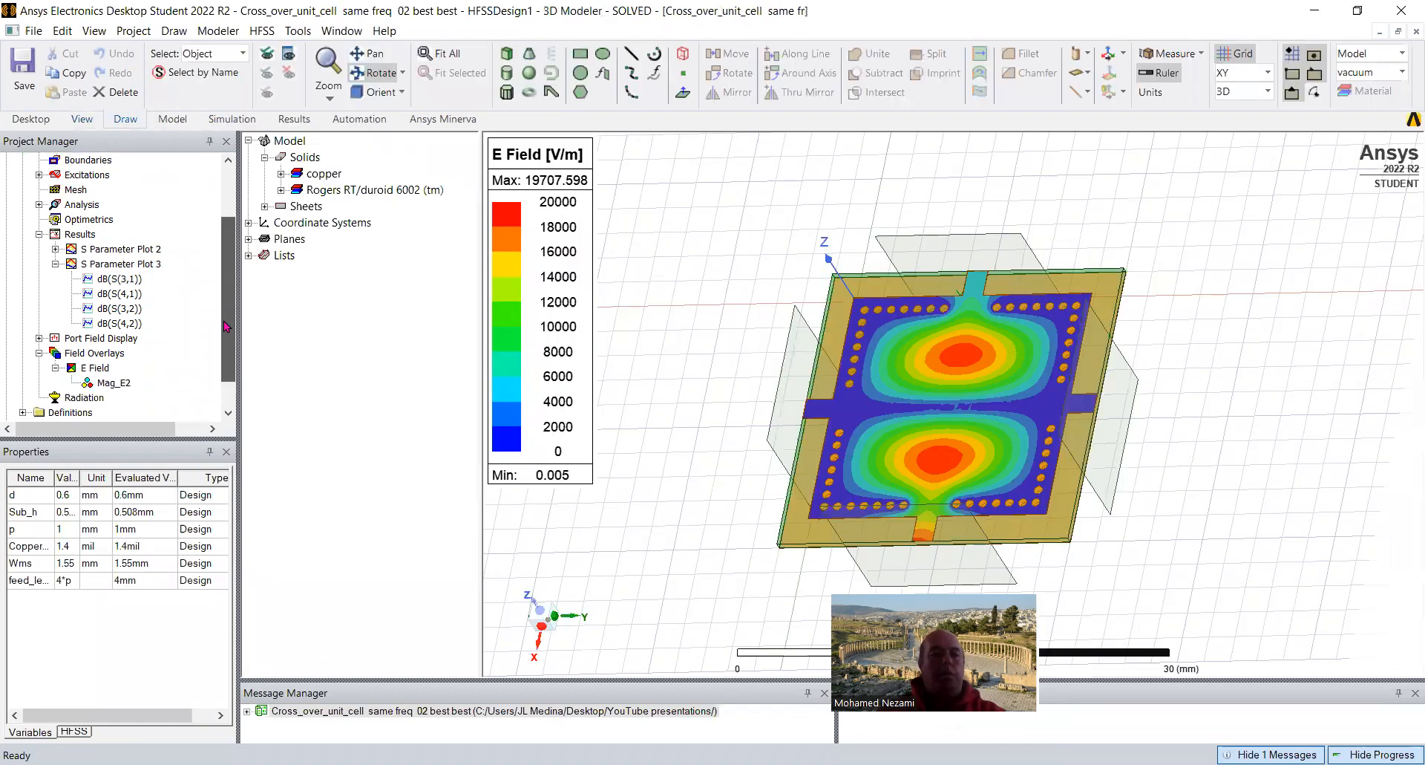
{"action": "left_click", "coordinate": [111, 383]}
{"action": "right_click", "coordinate": [111, 383]}
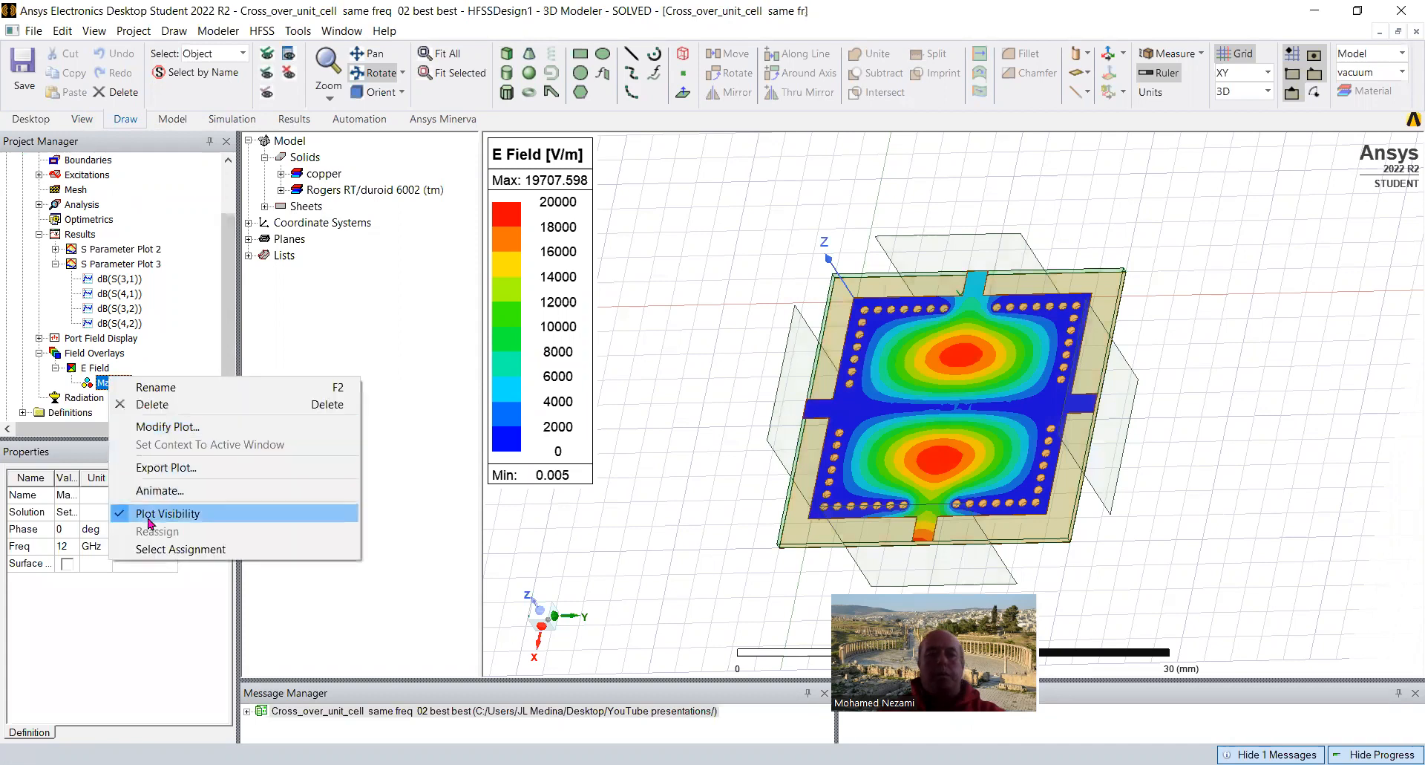
{"action": "left_click", "coordinate": [152, 516]}
Set the transparency of the Bottom_copper solid to 0
{"action": "left_click_drag", "start_coordinate": [873, 363], "coordinate": [706, 270]}
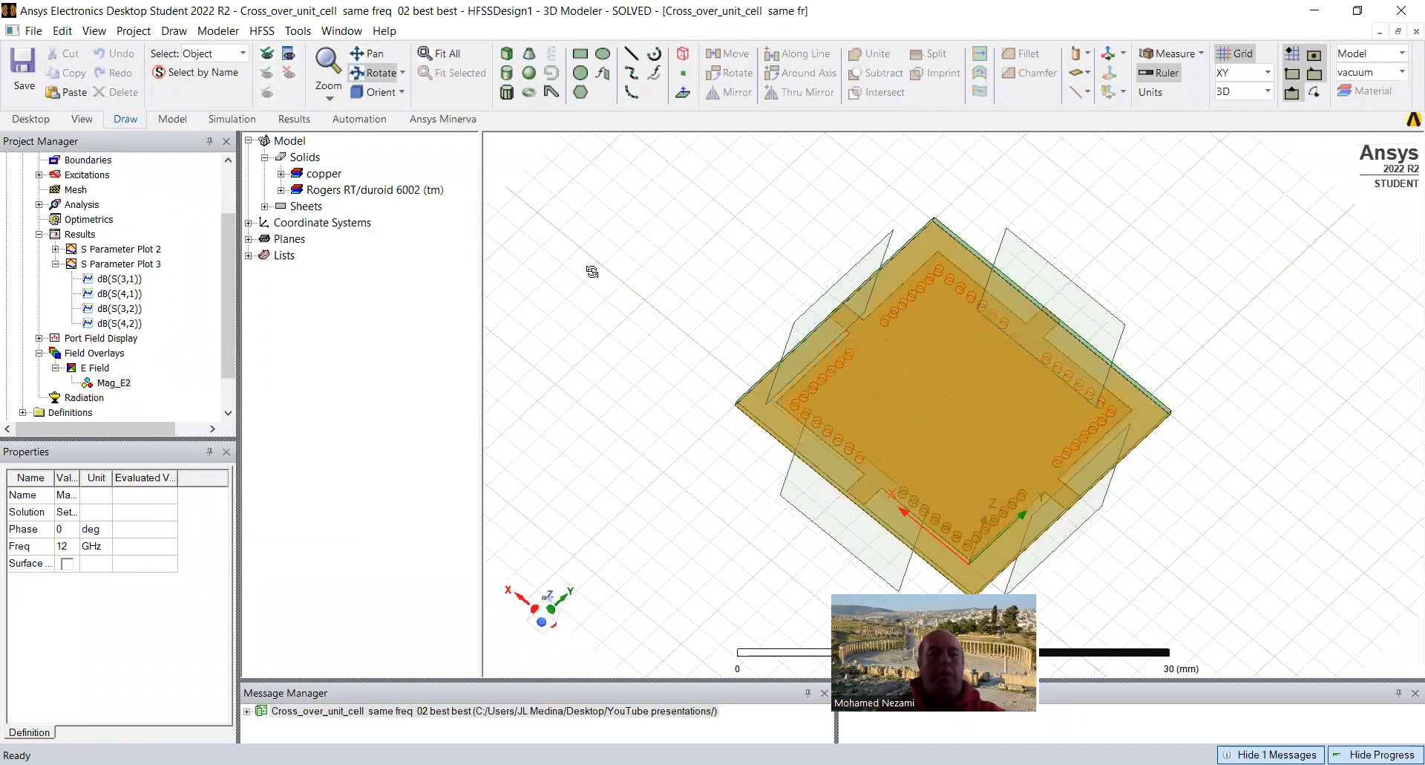
{"action": "left_click", "coordinate": [282, 174]}
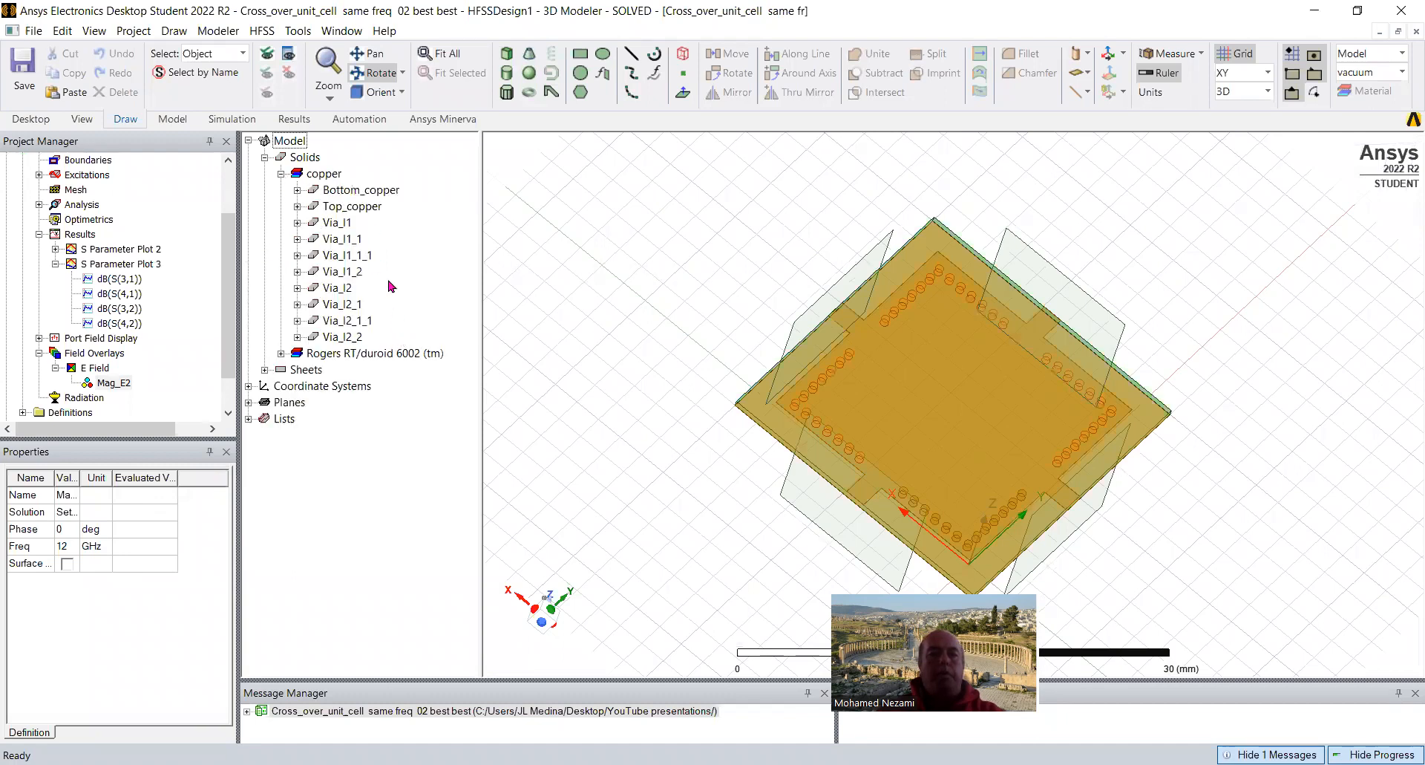
{"action": "left_click", "coordinate": [364, 190]}
{"action": "left_click", "coordinate": [126, 648]}
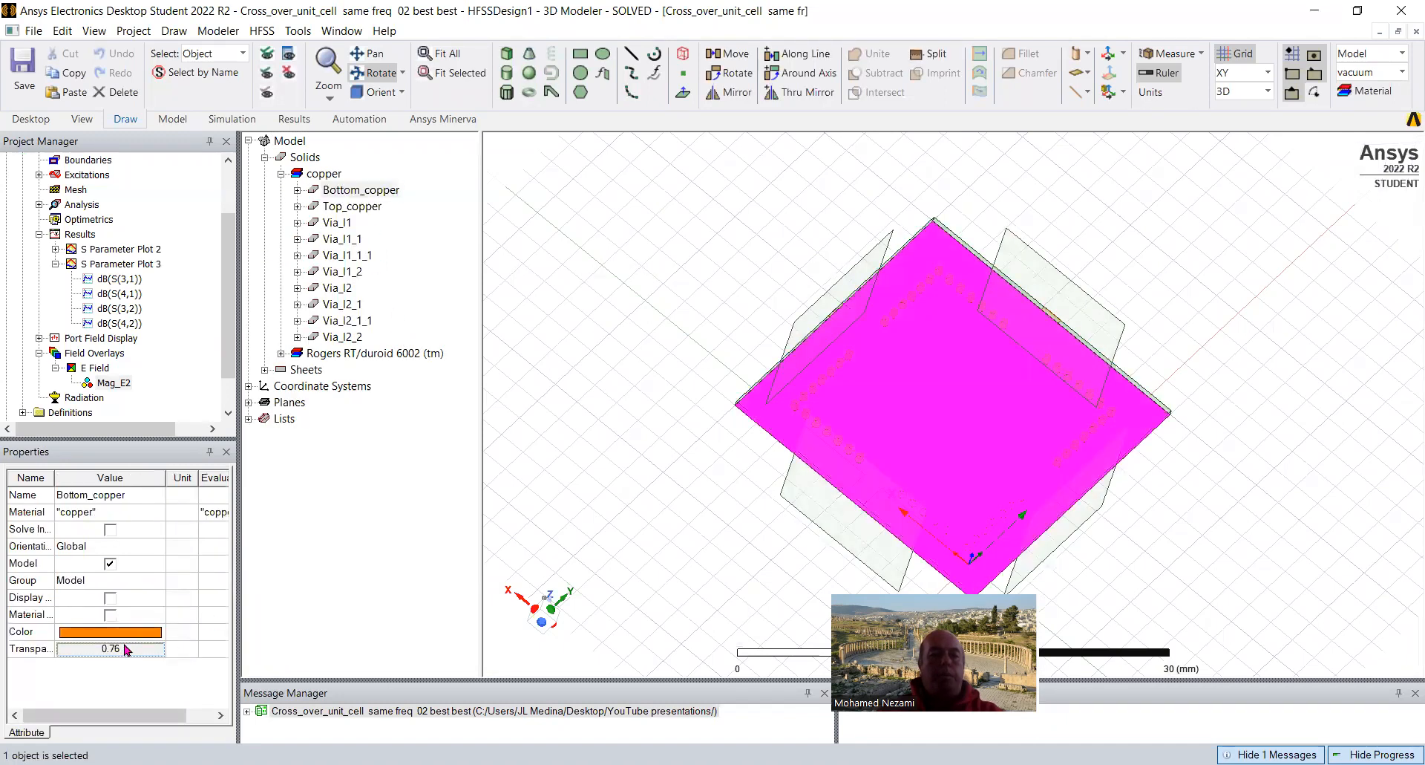
{"action": "left_click", "coordinate": [127, 648]}
{"action": "left_click_drag", "start_coordinate": [734, 375], "coordinate": [566, 379]}
{"action": "left_click", "coordinate": [656, 424]}
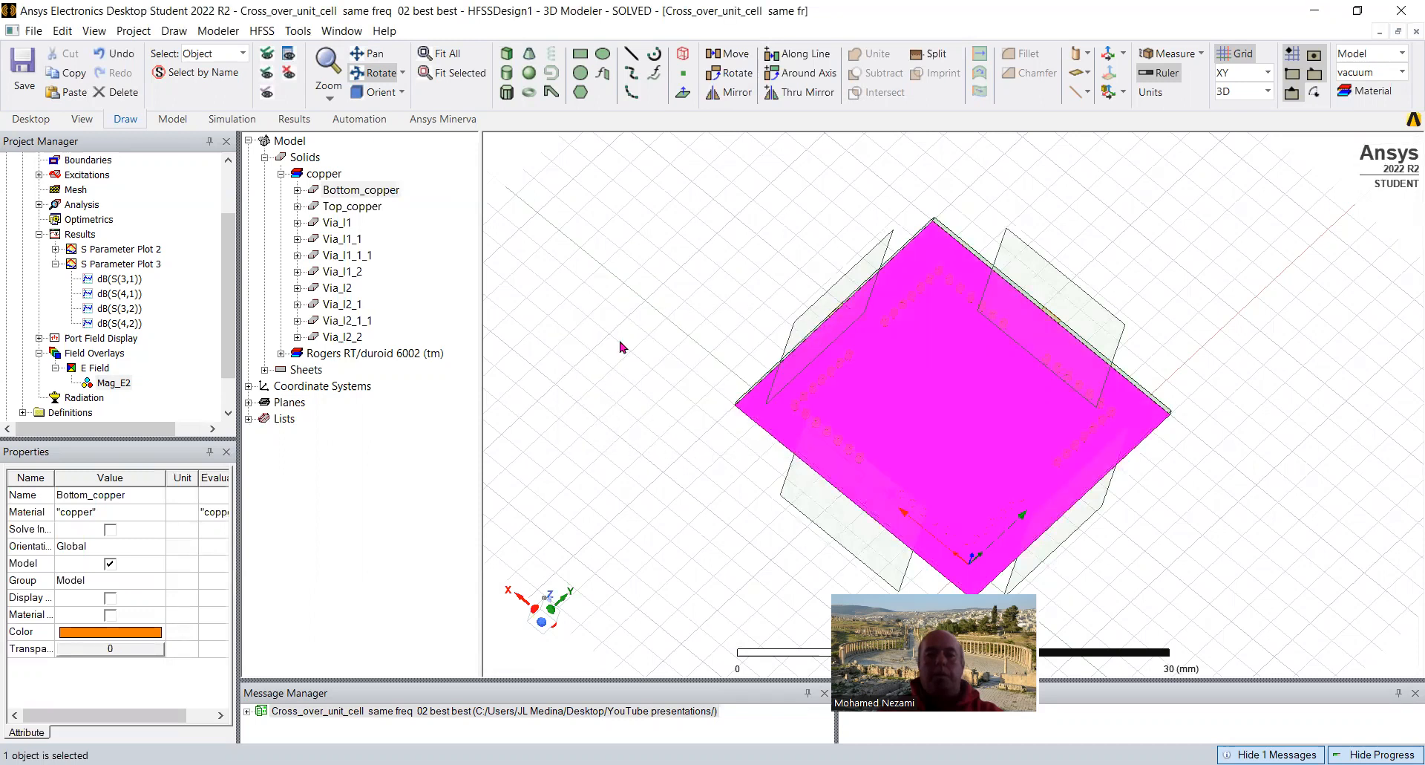
{"action": "left_click", "coordinate": [682, 266]}
Orient the model to the Top (-Z) view and inspect the board with its ports from a tilted angle
{"action": "left_click", "coordinate": [381, 74]}
{"action": "left_click_drag", "start_coordinate": [906, 354], "coordinate": [910, 475]}
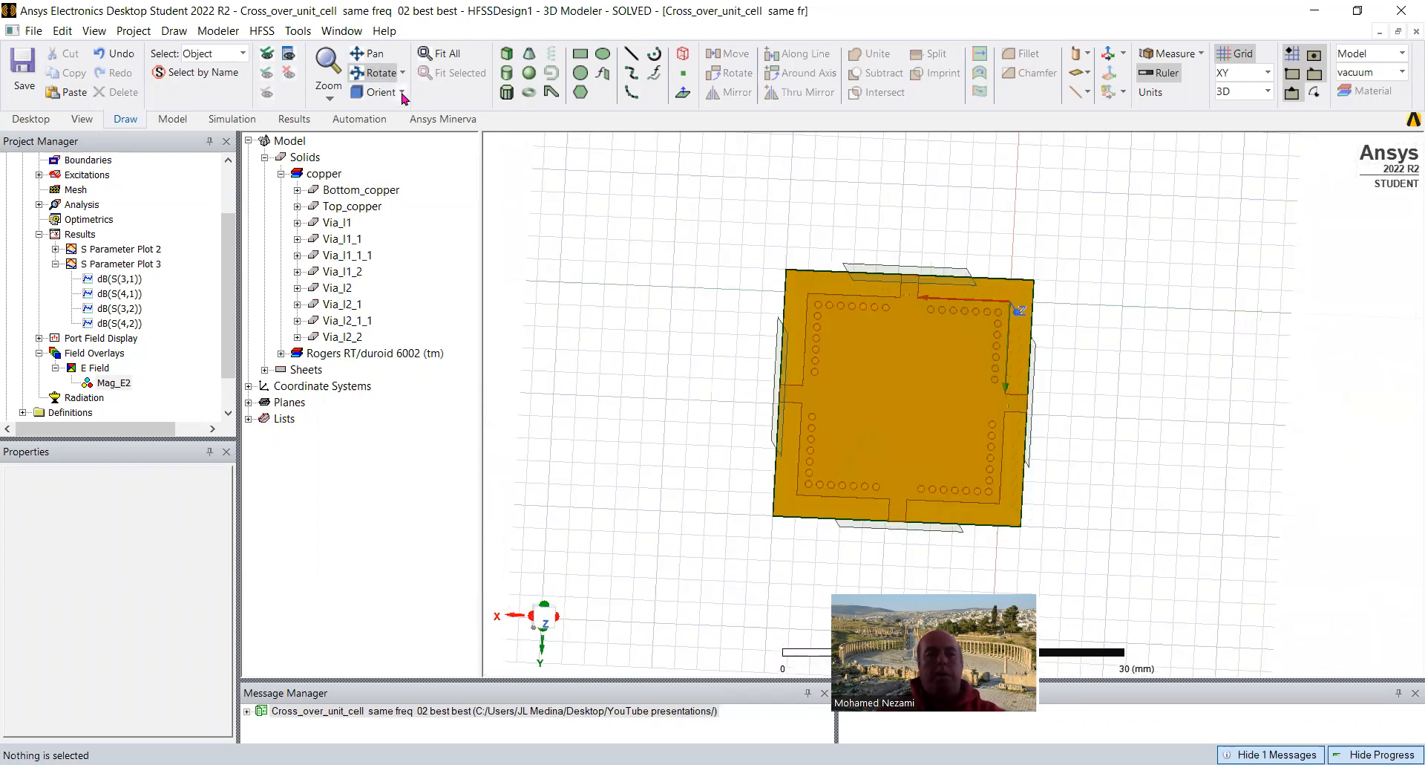
{"action": "left_click", "coordinate": [404, 93]}
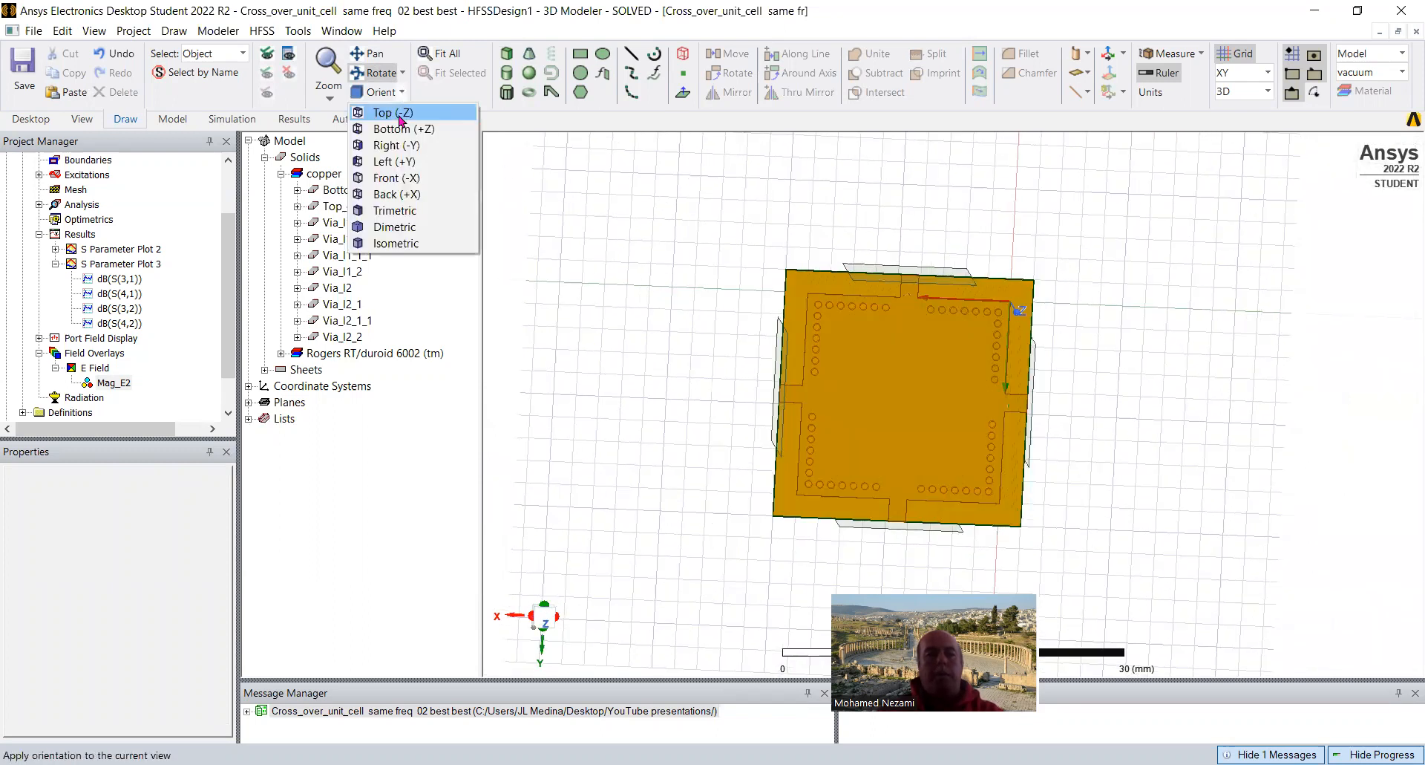
{"action": "left_click", "coordinate": [401, 113]}
{"action": "left_click_drag", "start_coordinate": [921, 407], "coordinate": [831, 381]}
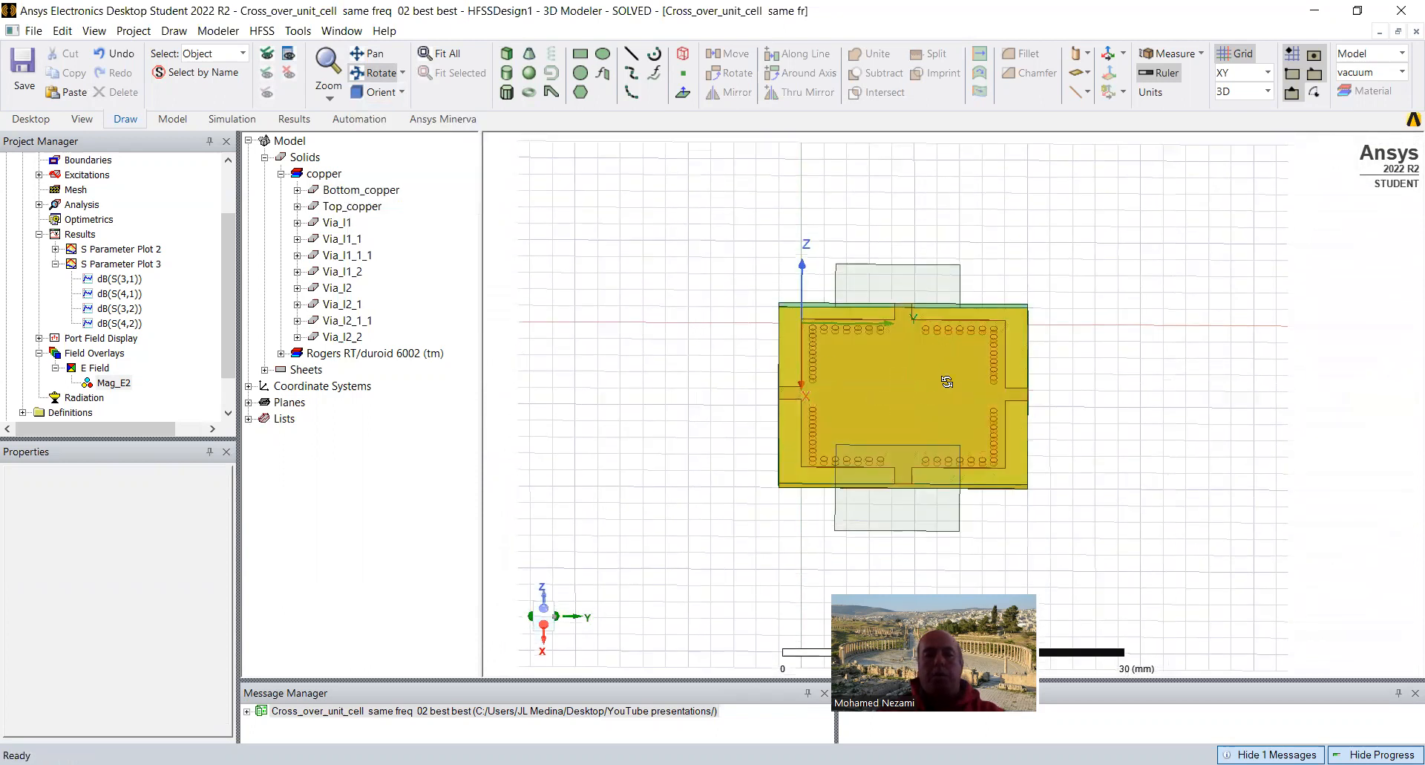
Highlight the Top_copper solid and examine its four feed lines and the rows of vias up close
{"action": "left_click", "coordinate": [355, 206]}
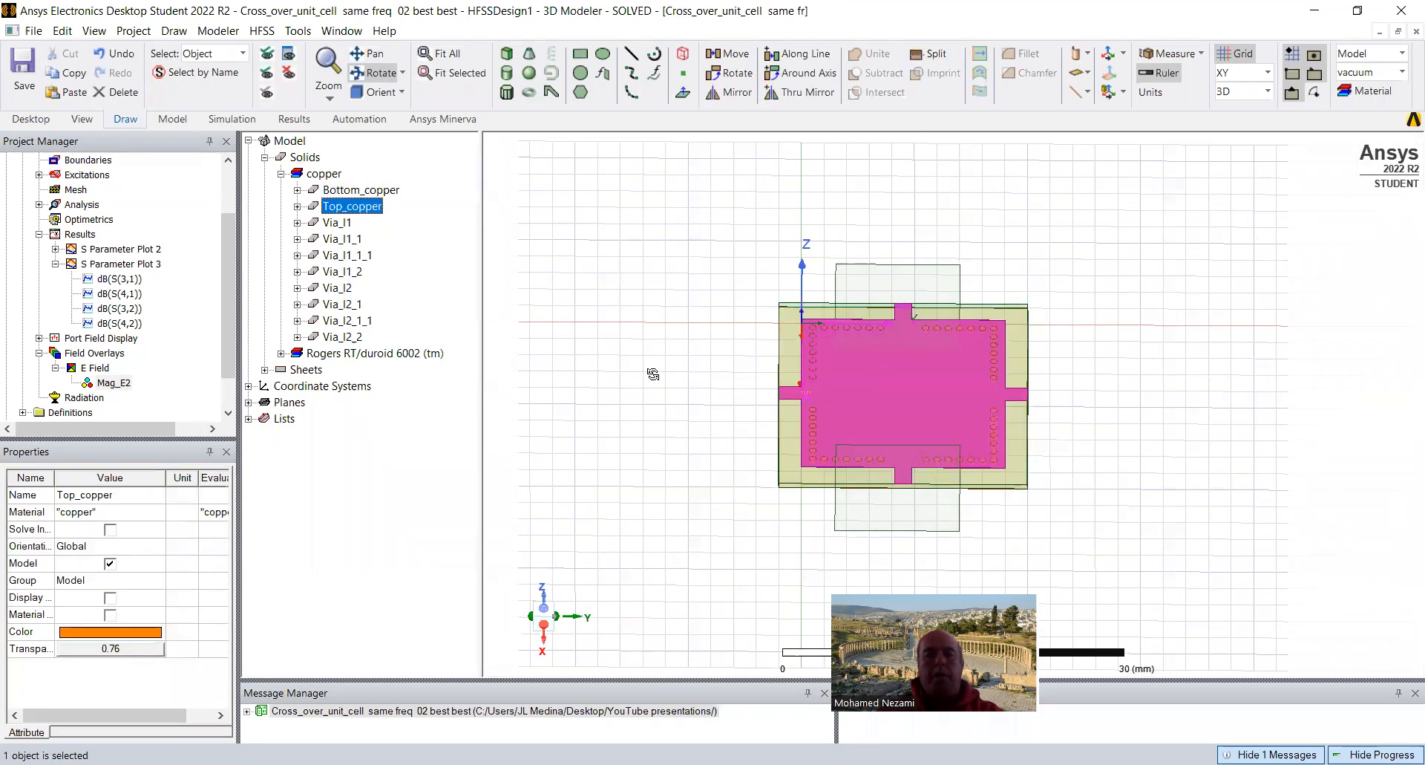
{"action": "left_click_drag", "start_coordinate": [880, 384], "coordinate": [679, 323]}
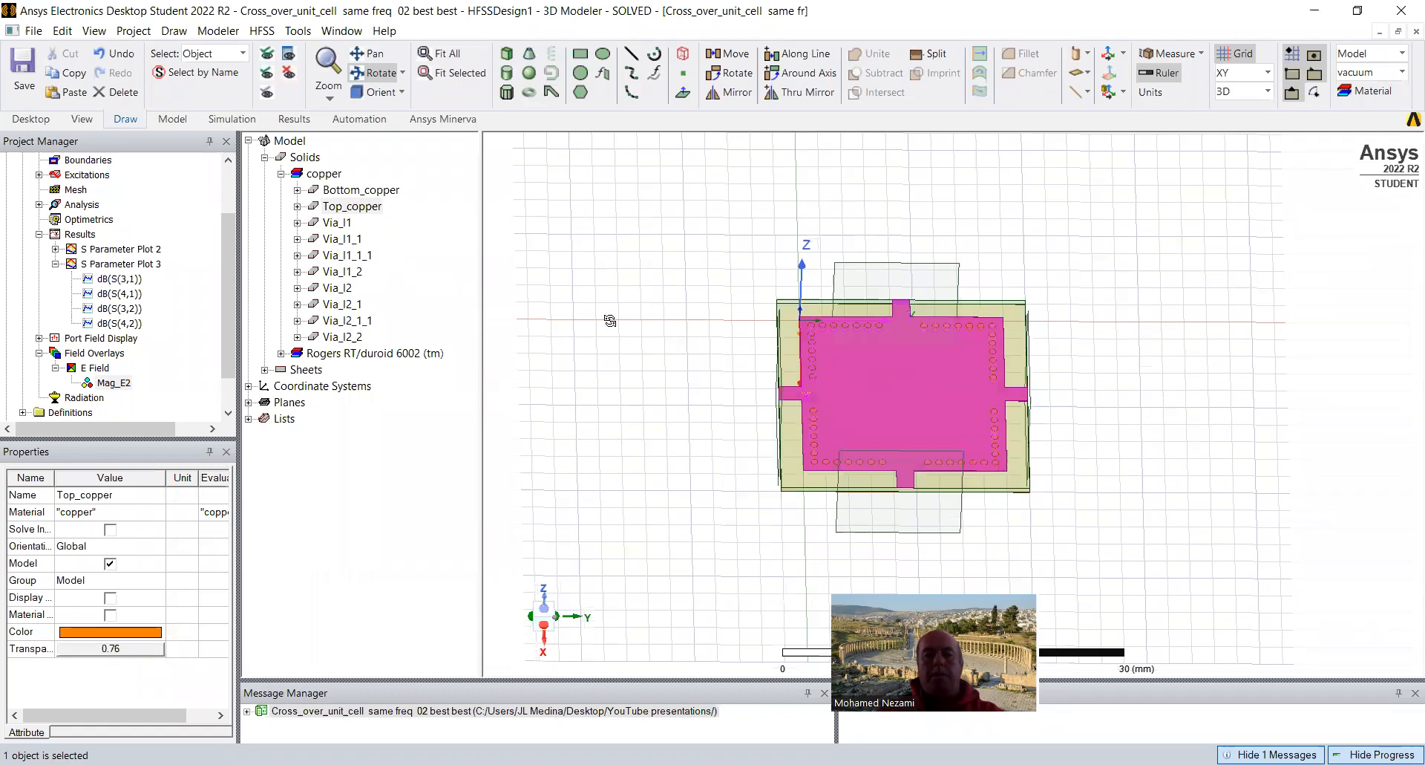
{"action": "left_click", "coordinate": [728, 431]}
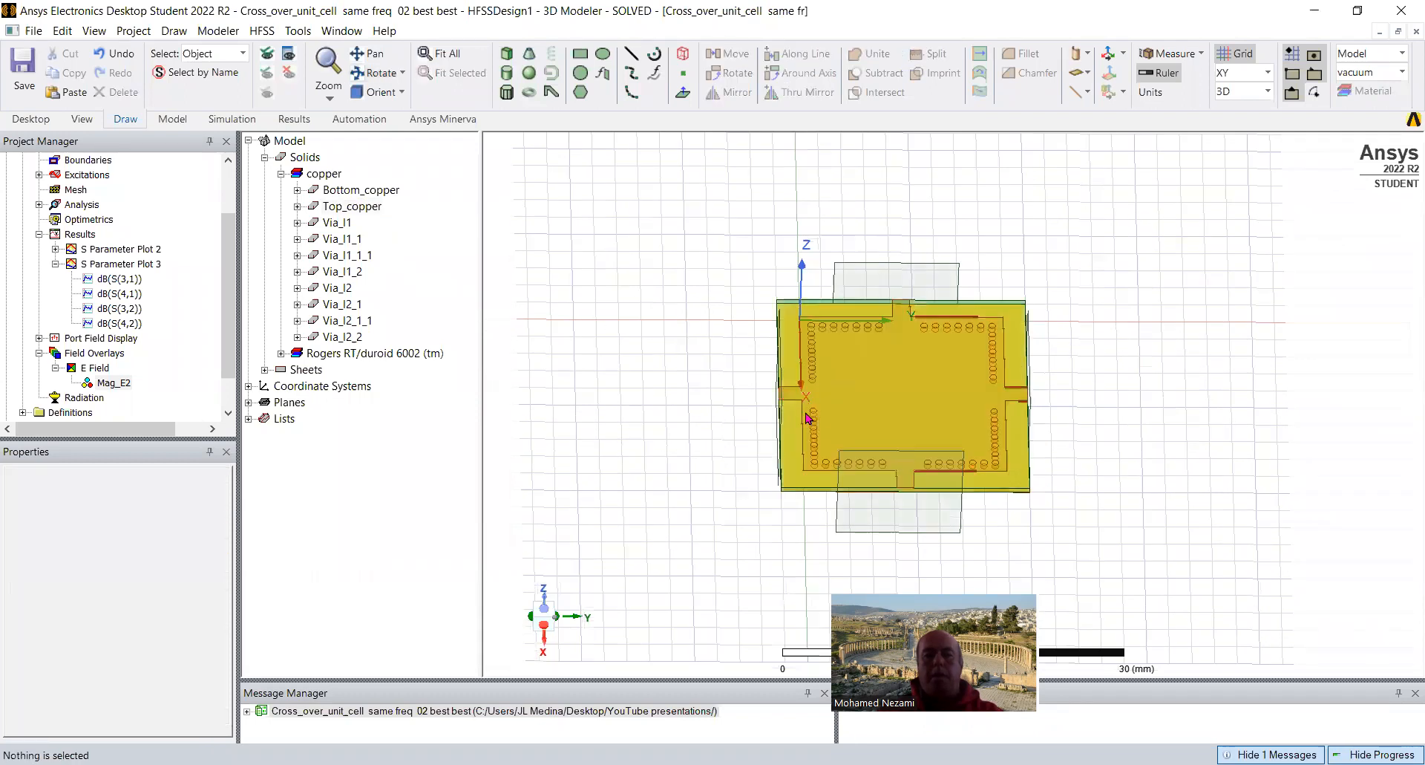
{"action": "scroll", "coordinate": [808, 417], "scroll_direction": "up", "scroll_amount": 2}
{"action": "scroll", "coordinate": [804, 401], "scroll_direction": "up", "scroll_amount": 2}
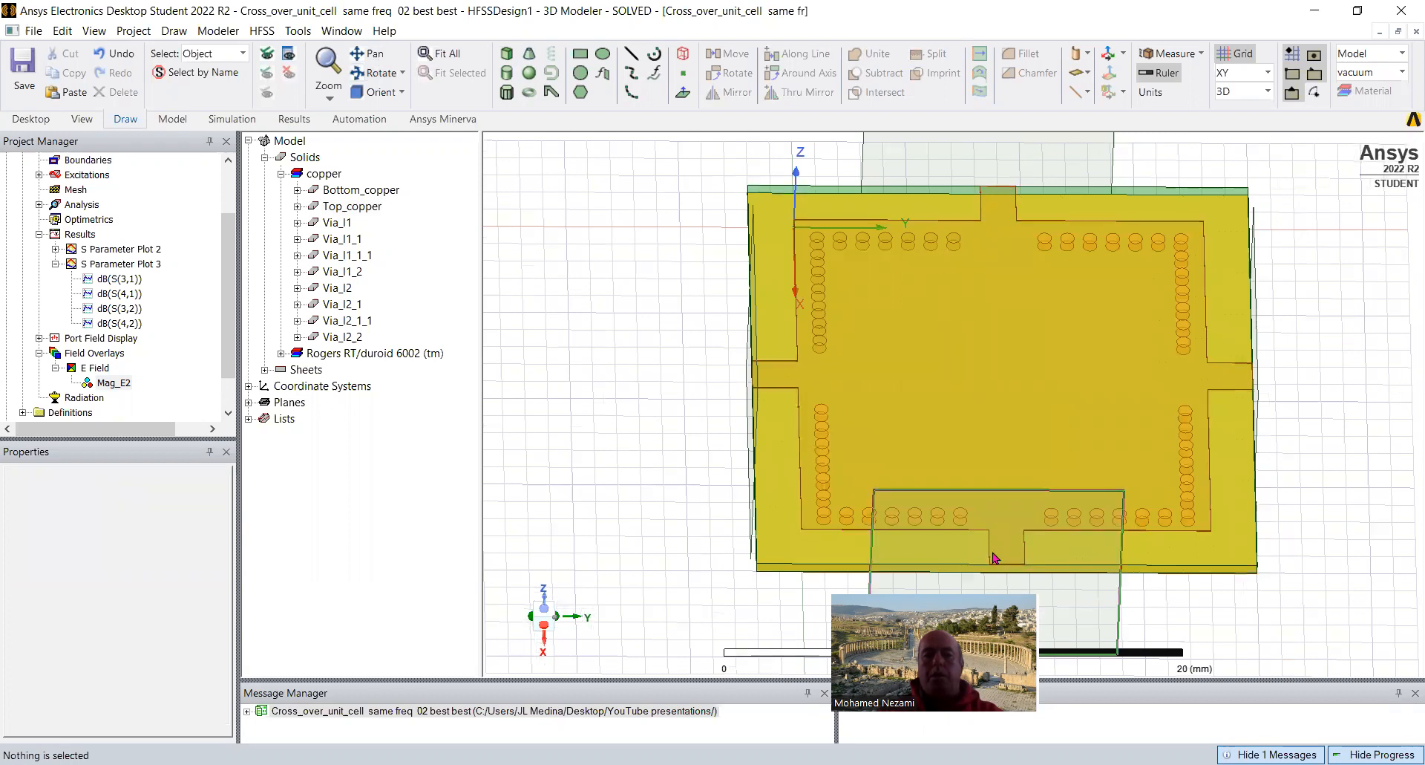
Move the marker table in S Parameter Plot 2 beside the trace legend, and open S Parameter Plot 3
{"action": "double_click", "coordinate": [152, 261]}
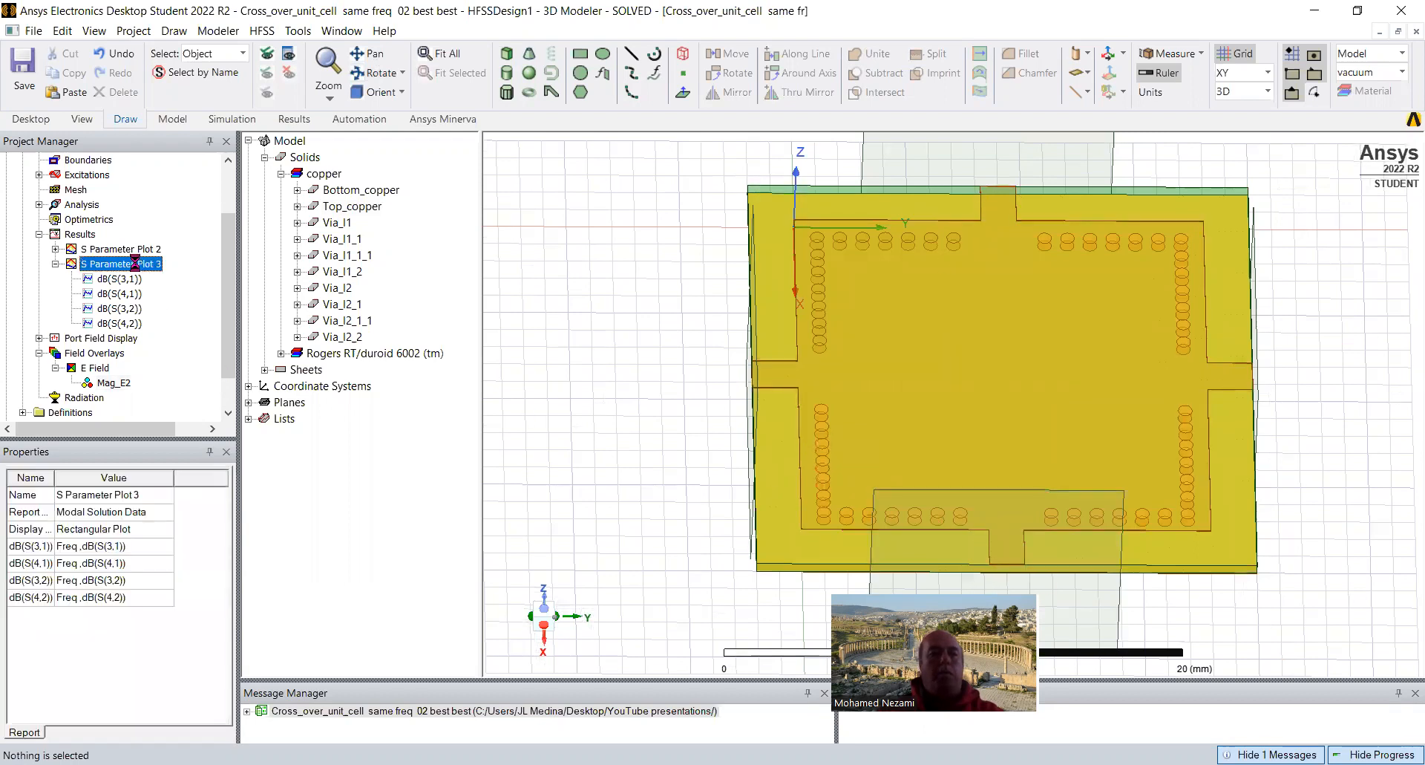
{"action": "double_click", "coordinate": [148, 248]}
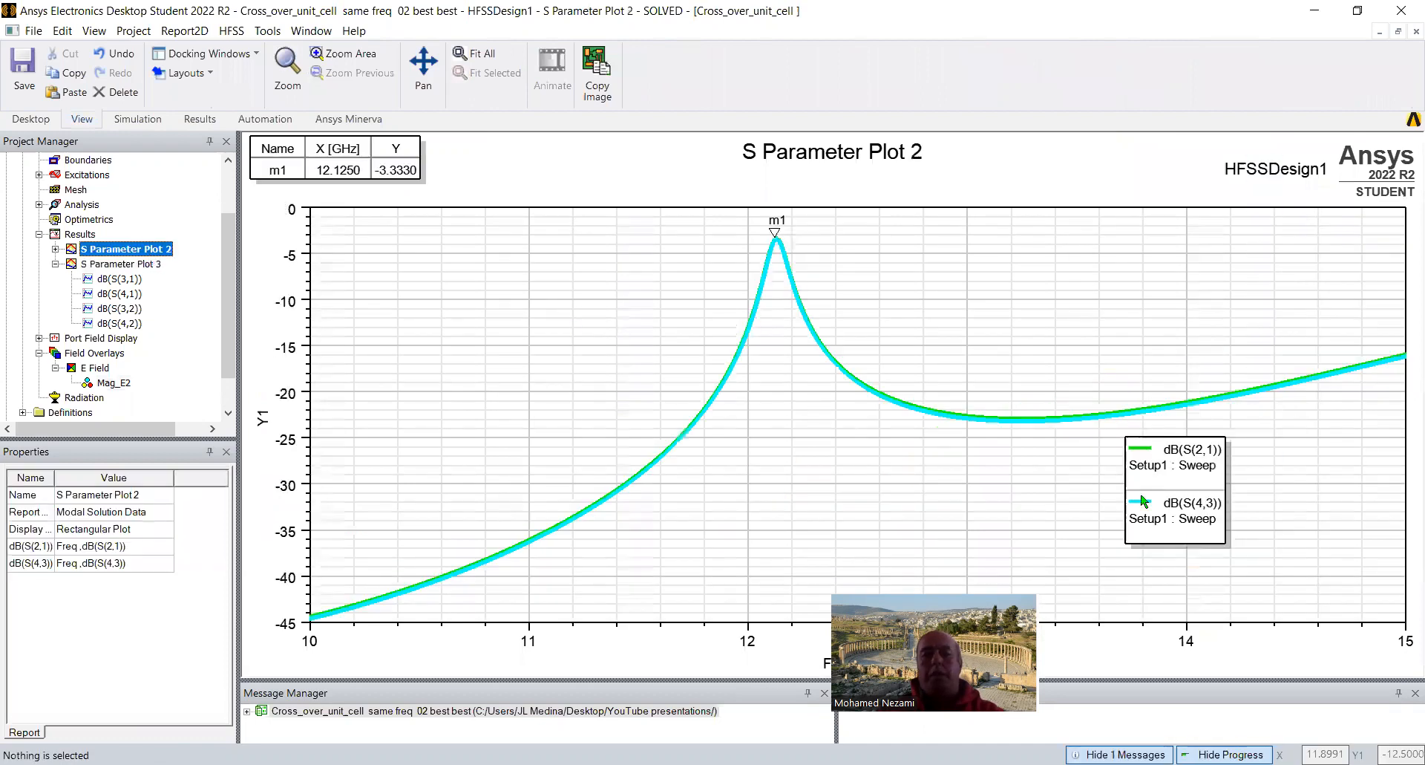
{"action": "left_click_drag", "start_coordinate": [384, 148], "coordinate": [1062, 478]}
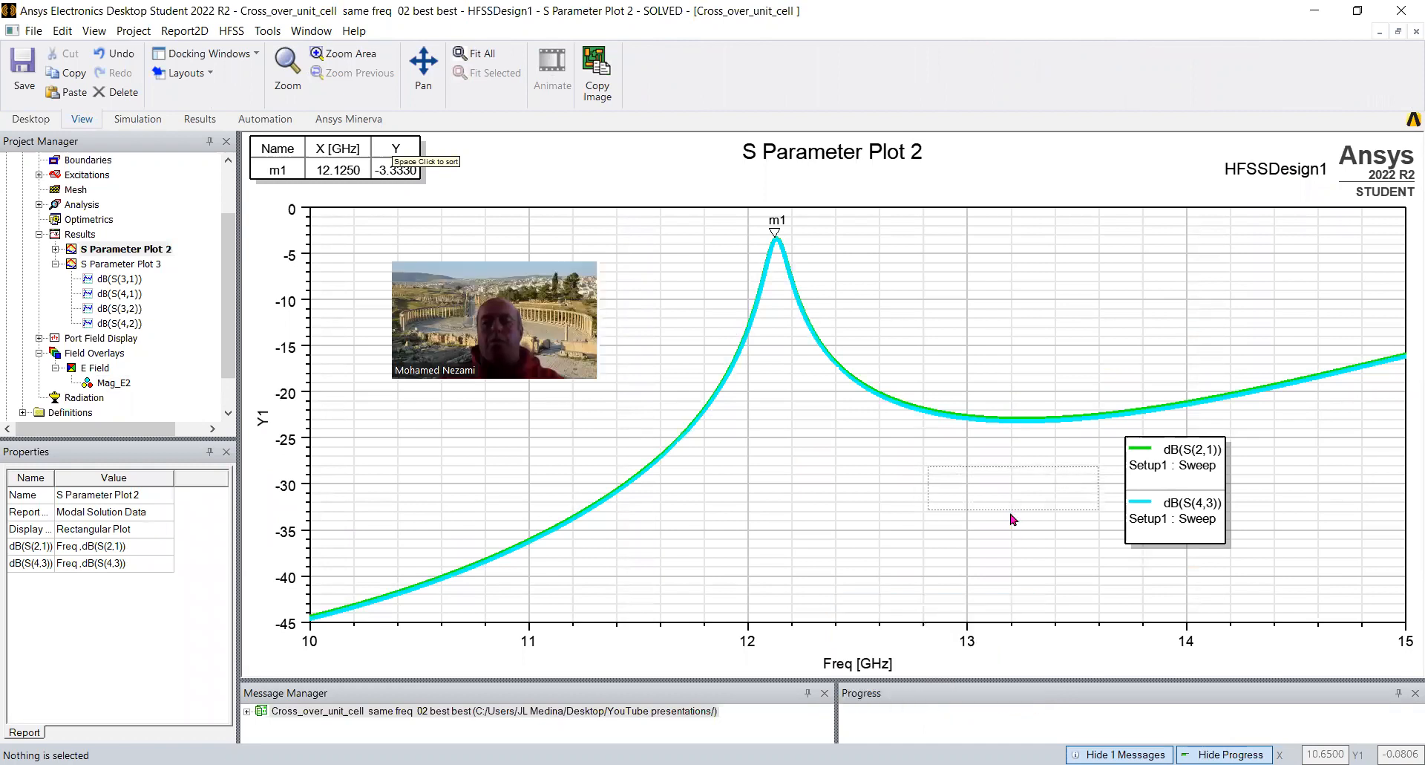
{"action": "left_click_drag", "start_coordinate": [1014, 518], "coordinate": [1014, 518]}
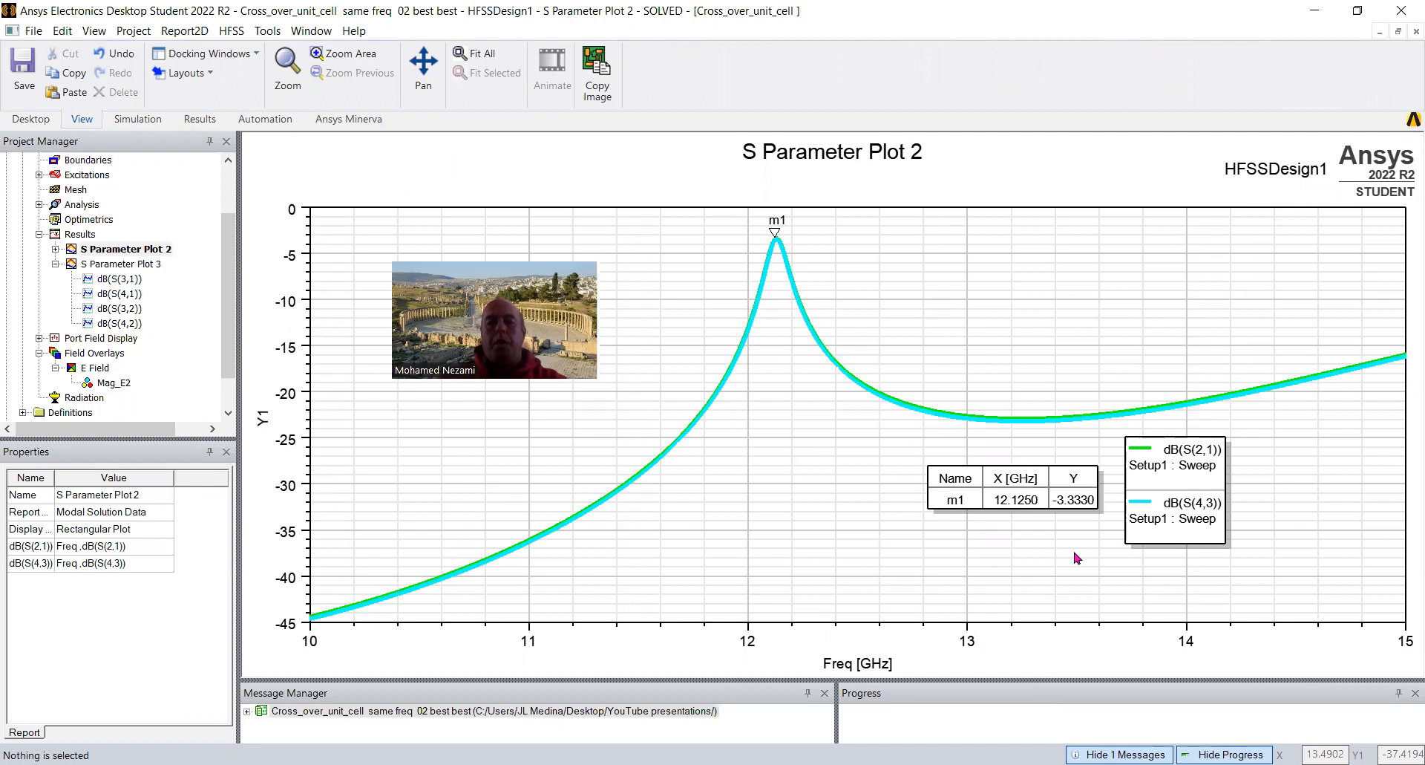
{"action": "double_click", "coordinate": [123, 263]}
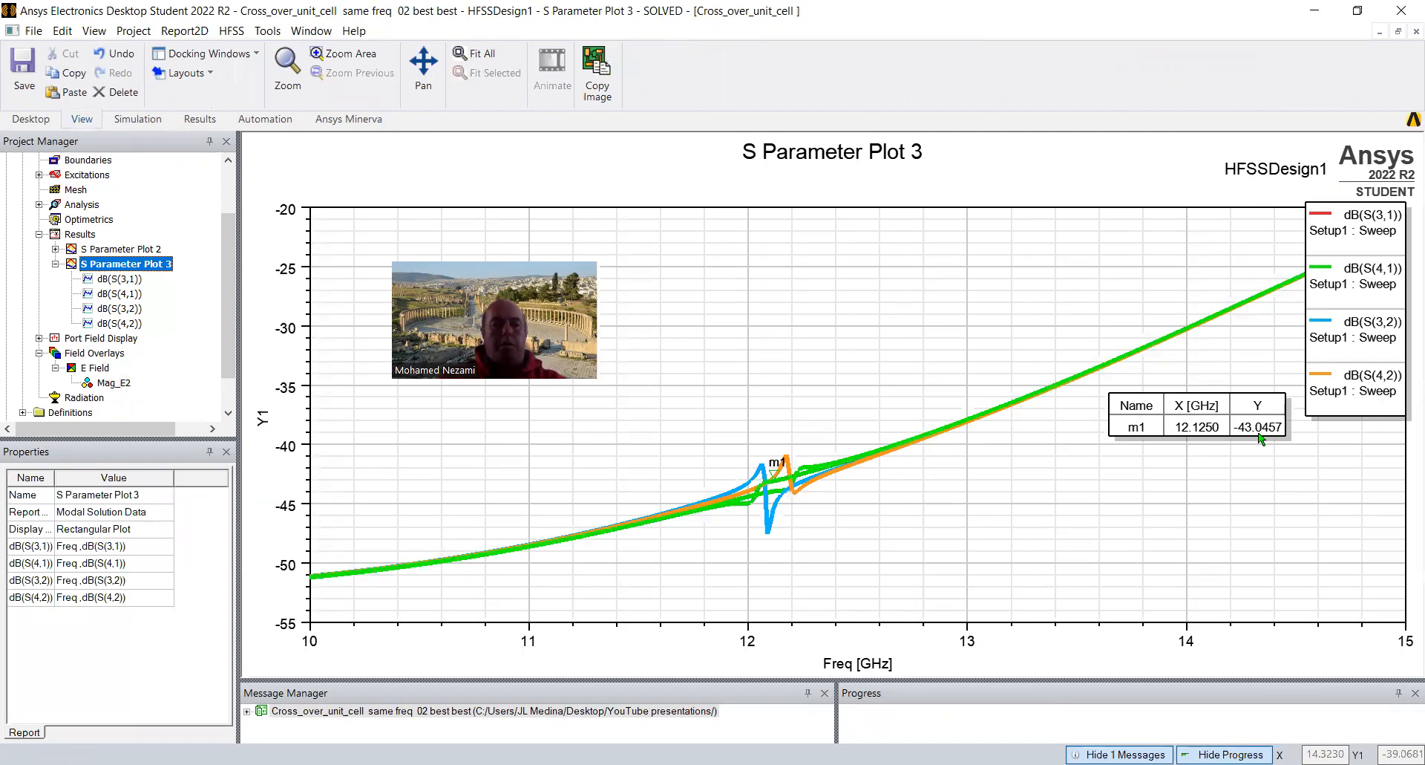
Return to the 3D model with the Mag_E2 electric field plot displayed on it
{"action": "left_click", "coordinate": [102, 388]}
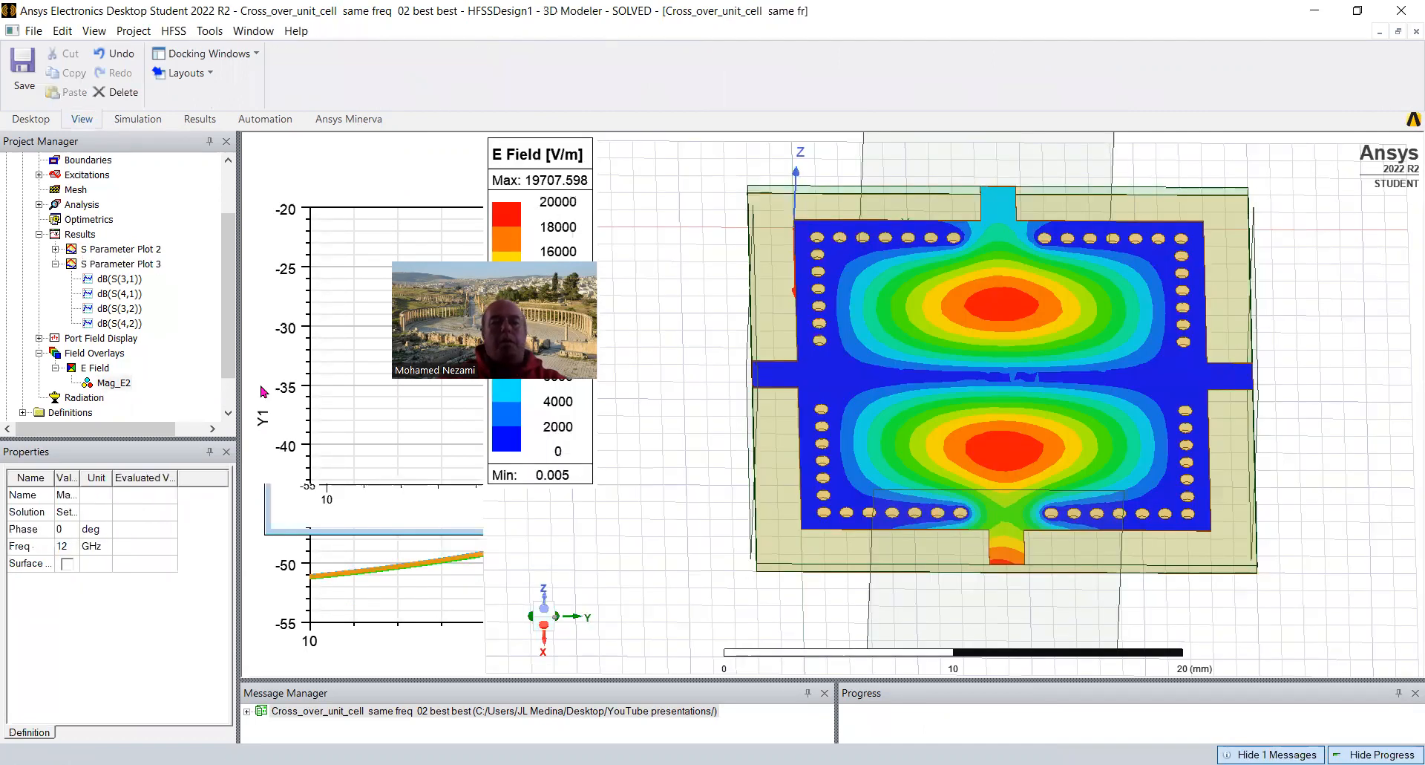
{"action": "left_click", "coordinate": [376, 73]}
{"action": "mouse_move", "coordinate": [882, 428]}
{"action": "left_mouse_down"}
{"action": "mouse_move", "coordinate": [884, 405]}
{"action": "mouse_move", "coordinate": [866, 411]}
{"action": "left_mouse_up"}
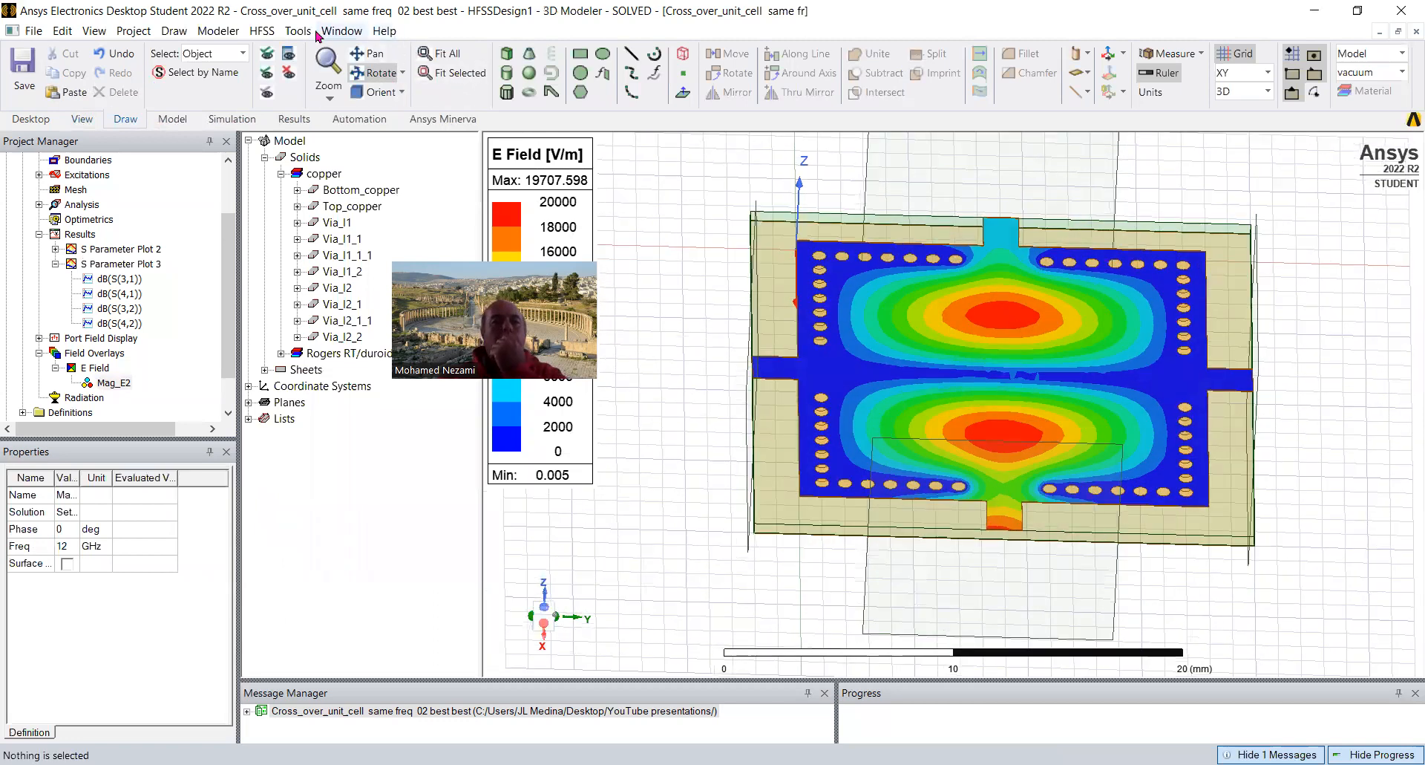
Edit the post-process sources so port 1:1 has a magnitude of 1 W and port 3:1 has 0 W
{"action": "left_click", "coordinate": [264, 33]}
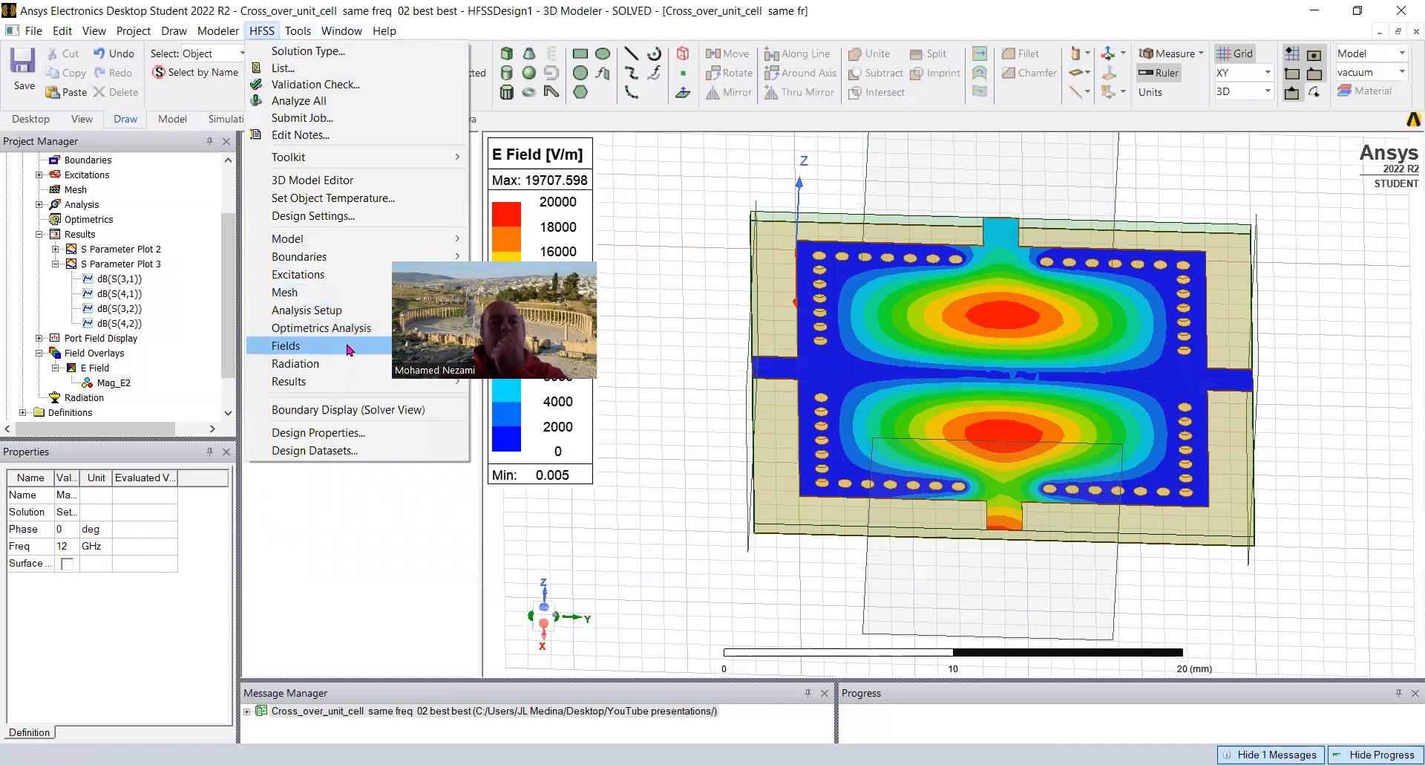
{"action": "mouse_move", "coordinate": [349, 350]}
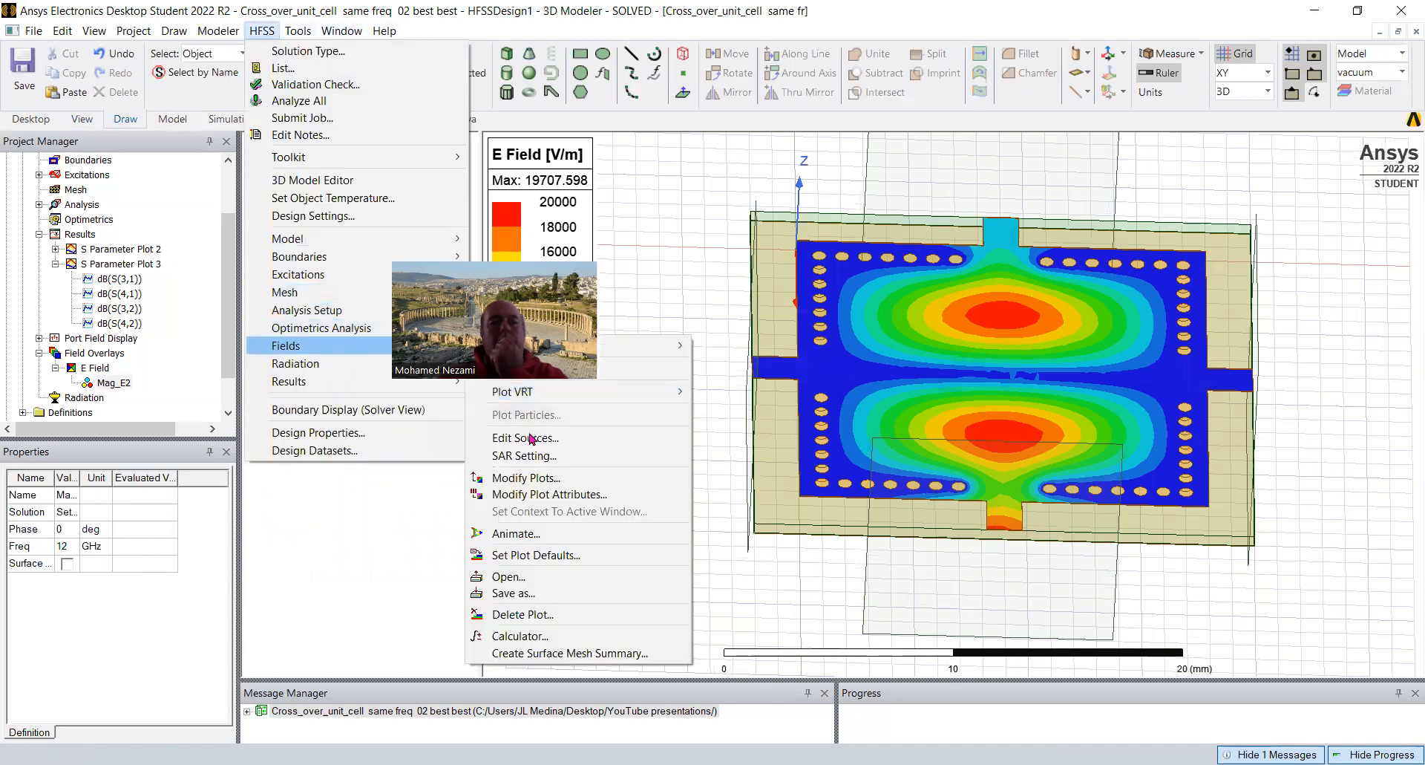
{"action": "left_click", "coordinate": [605, 438]}
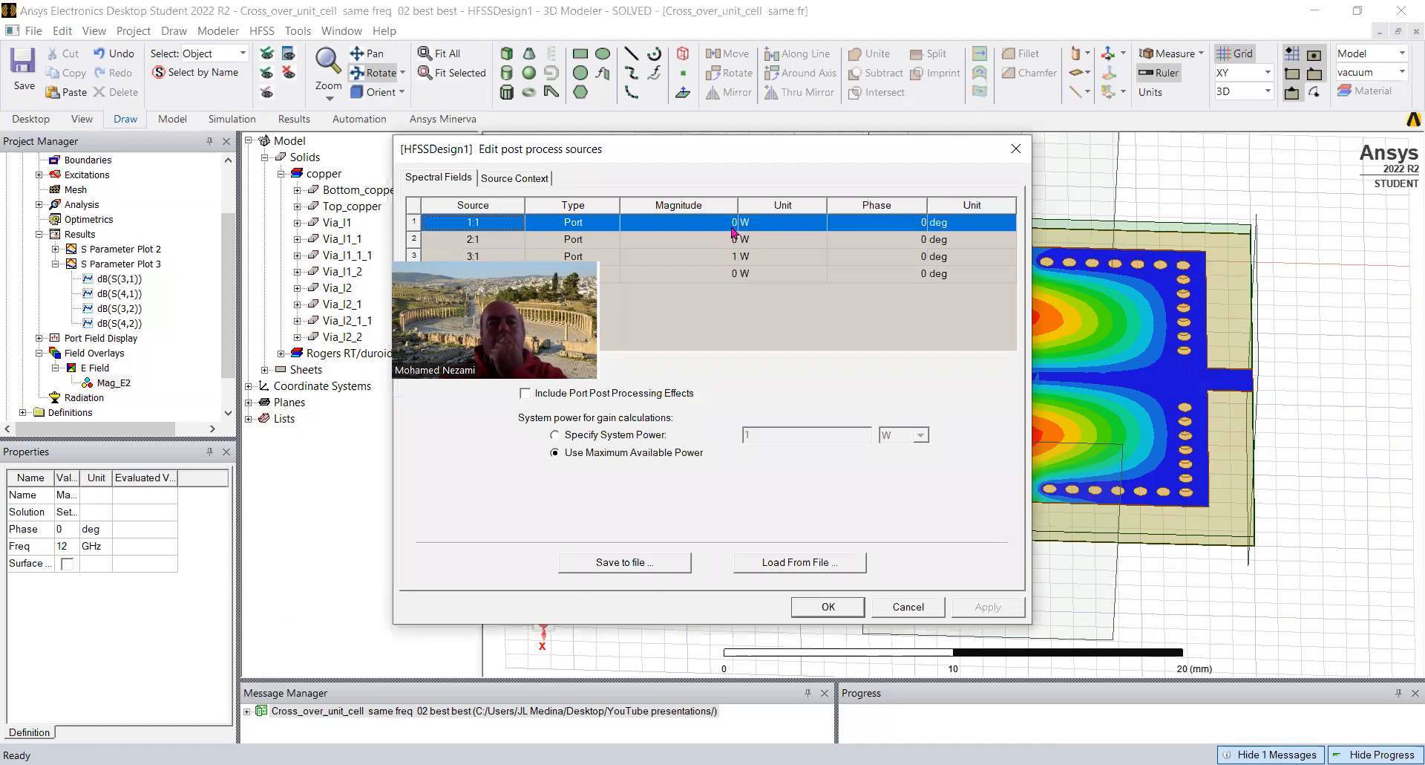
{"action": "left_click", "coordinate": [731, 223]}
{"action": "type", "text": "1"}
{"action": "left_click", "coordinate": [732, 259]}
{"action": "type", "text": "0"}
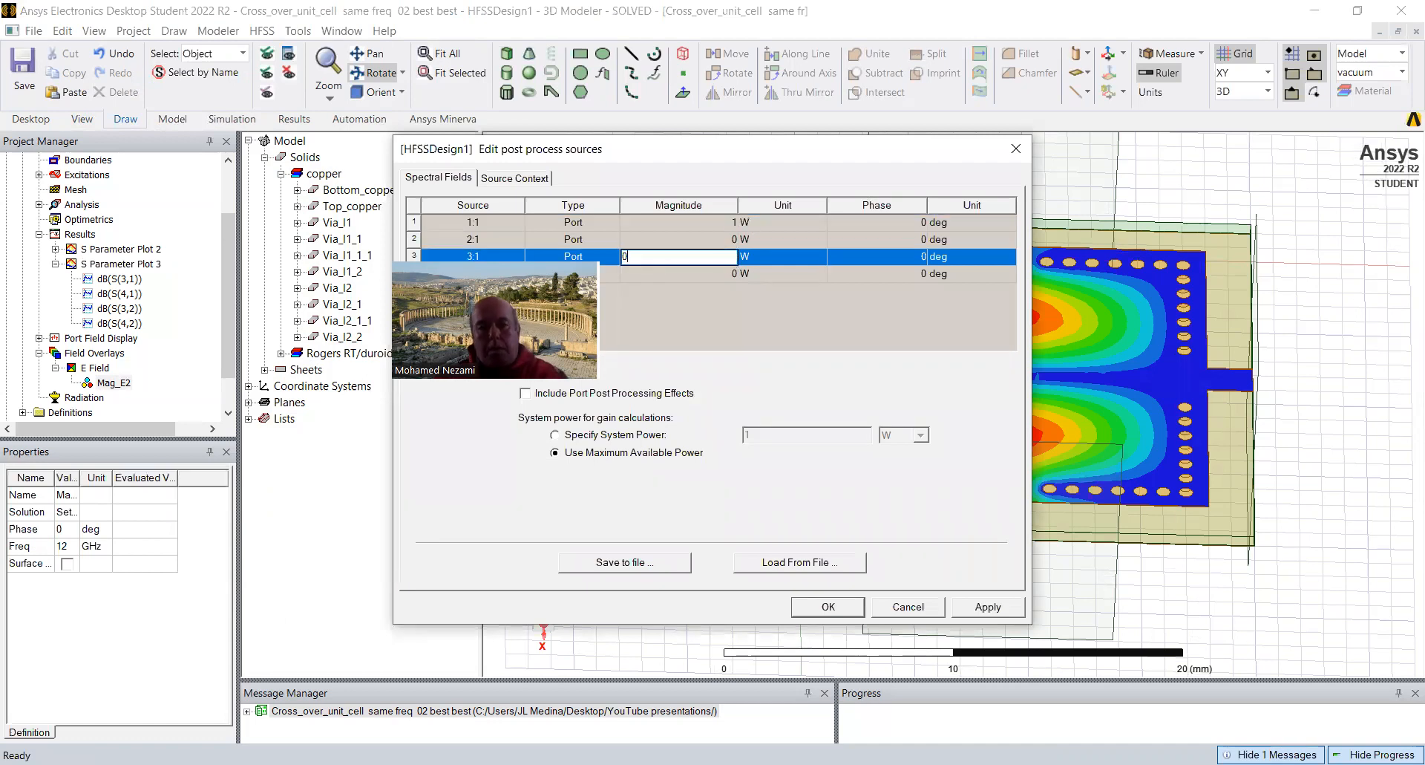
{"action": "left_click", "coordinate": [828, 607]}
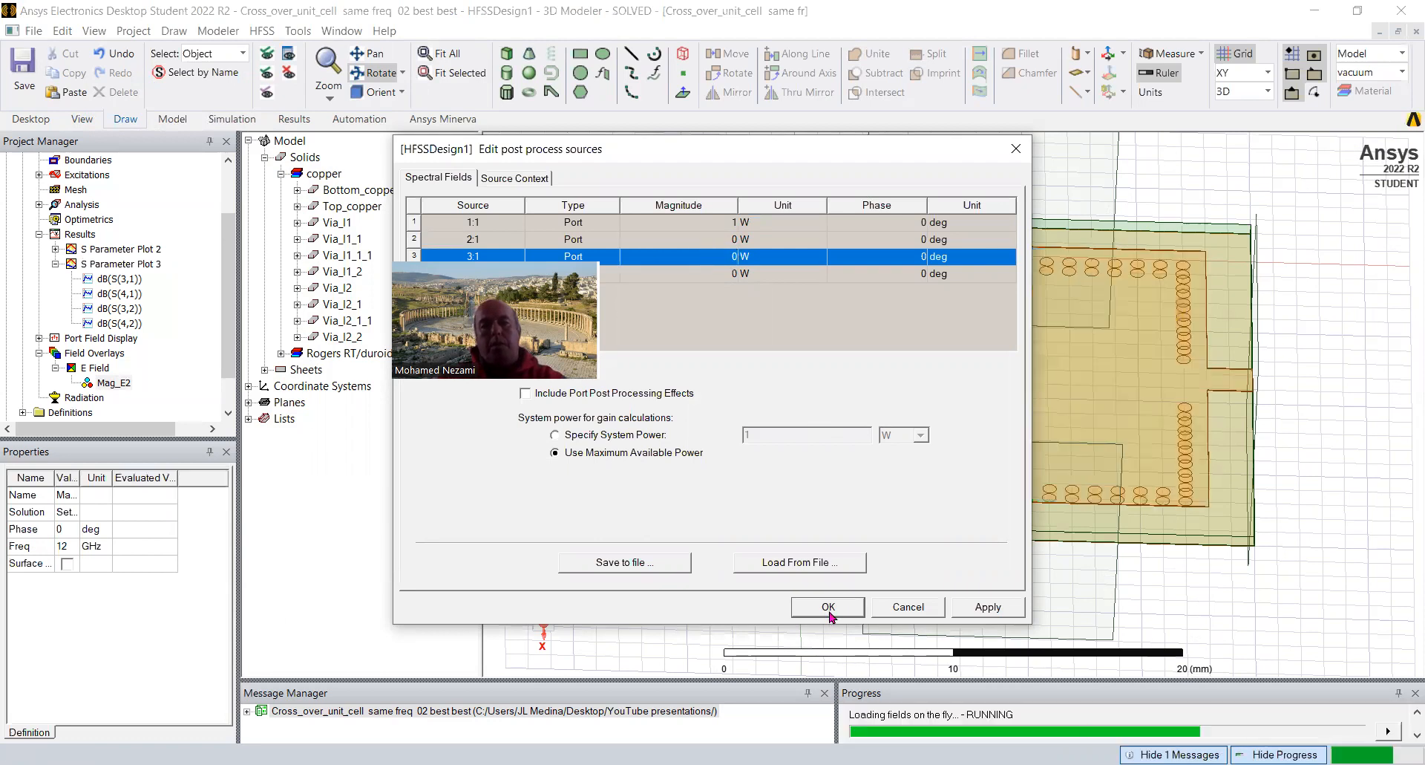
{"action": "left_click_drag", "start_coordinate": [926, 417], "coordinate": [850, 400]}
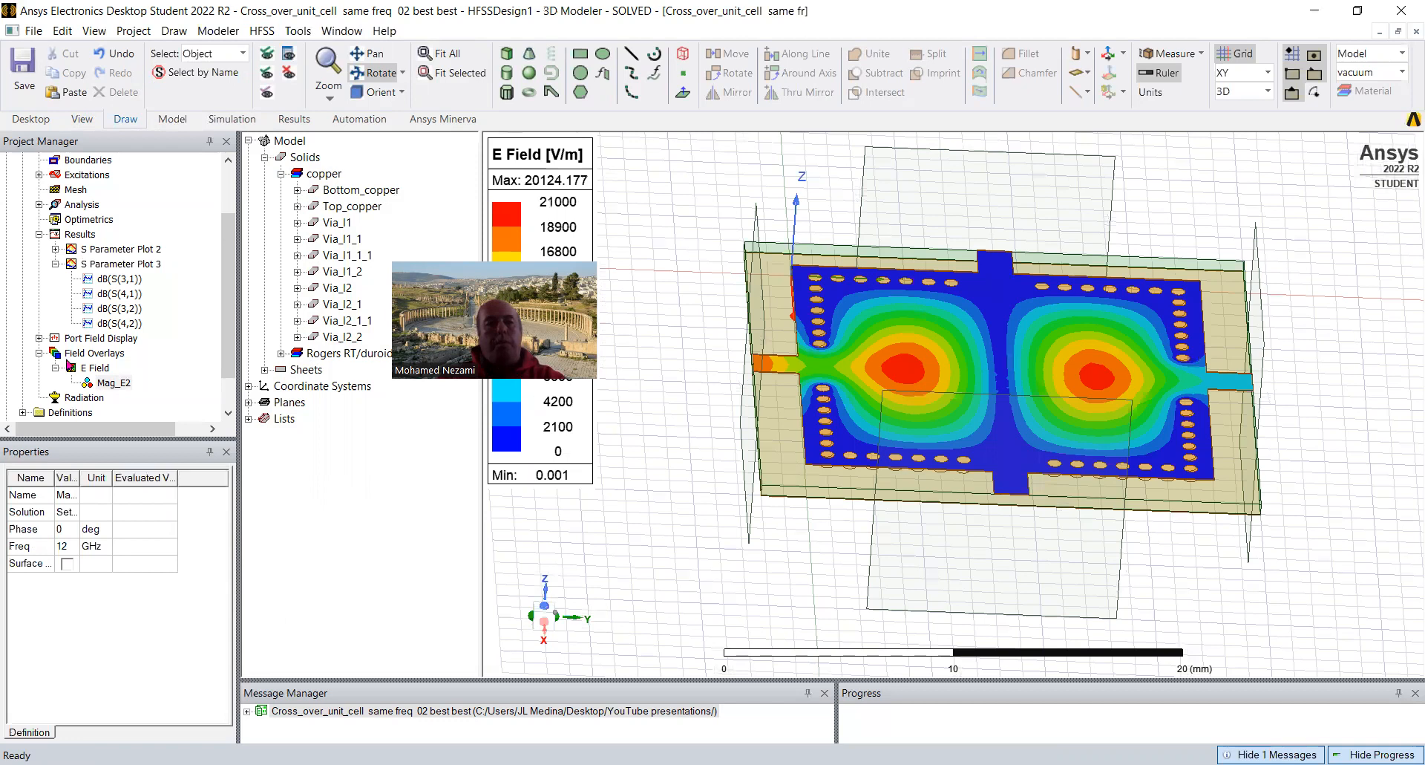
Expand the excitations and highlight lumped ports 1 and 2 to check where each sits on the board
{"action": "scroll", "coordinate": [89, 319], "scroll_direction": "up", "scroll_amount": 1}
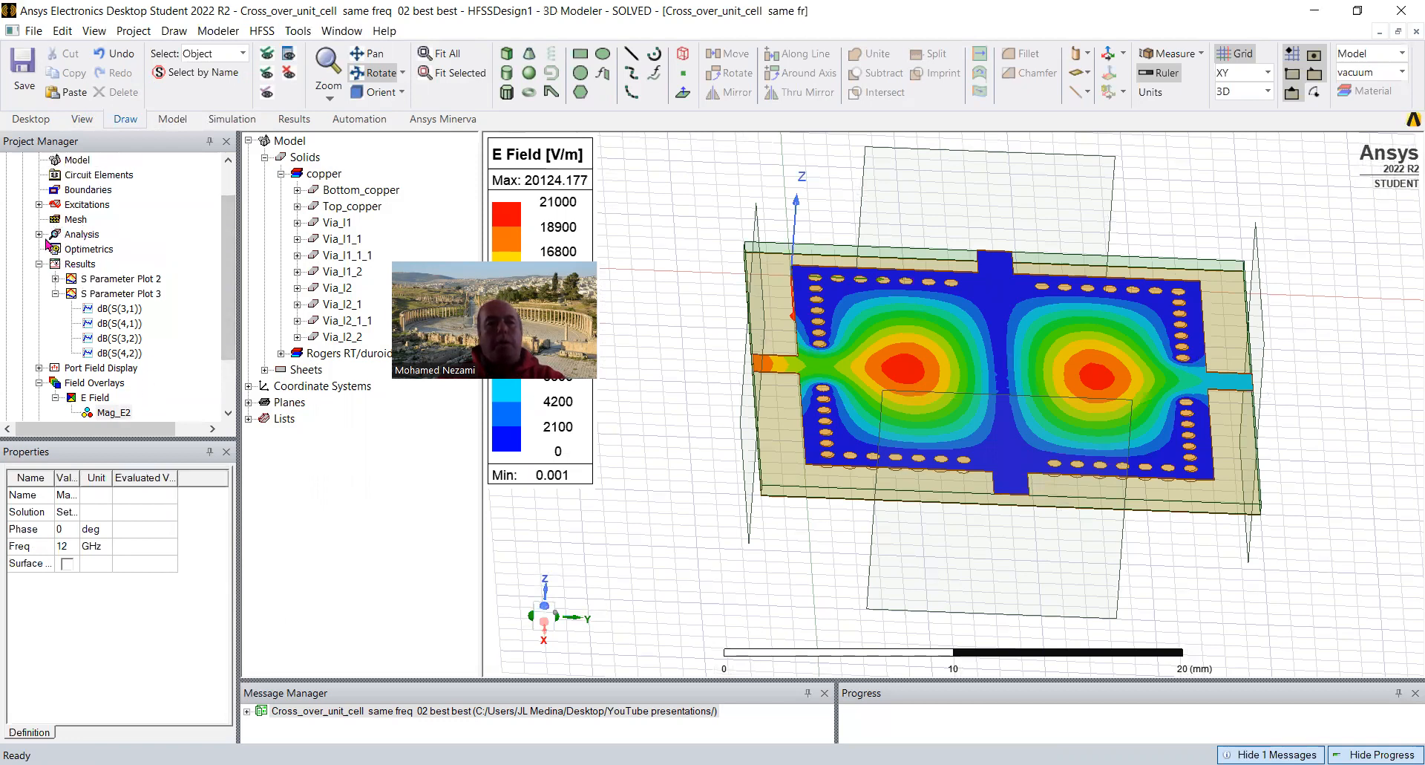
{"action": "left_click", "coordinate": [39, 204]}
{"action": "left_click", "coordinate": [81, 219]}
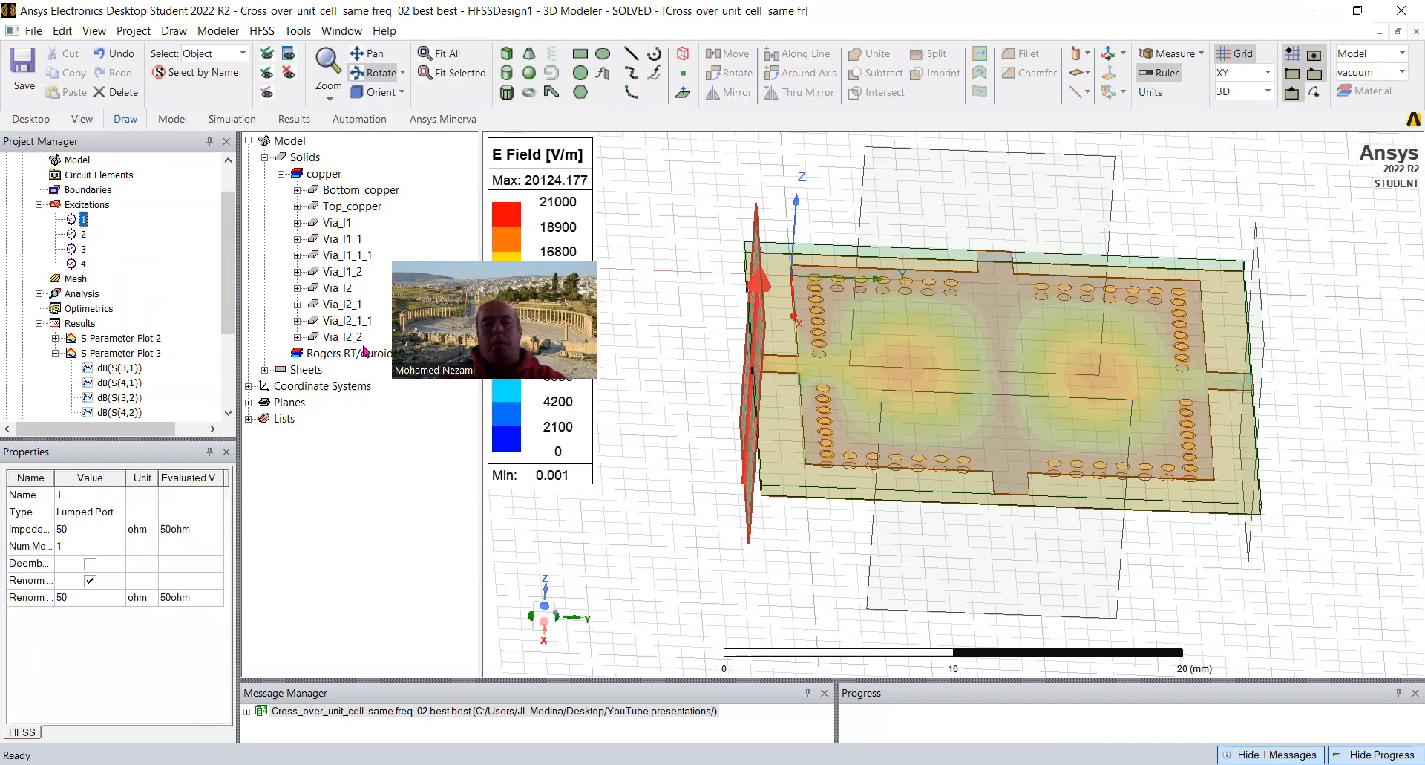
{"action": "left_click_drag", "start_coordinate": [743, 416], "coordinate": [632, 410]}
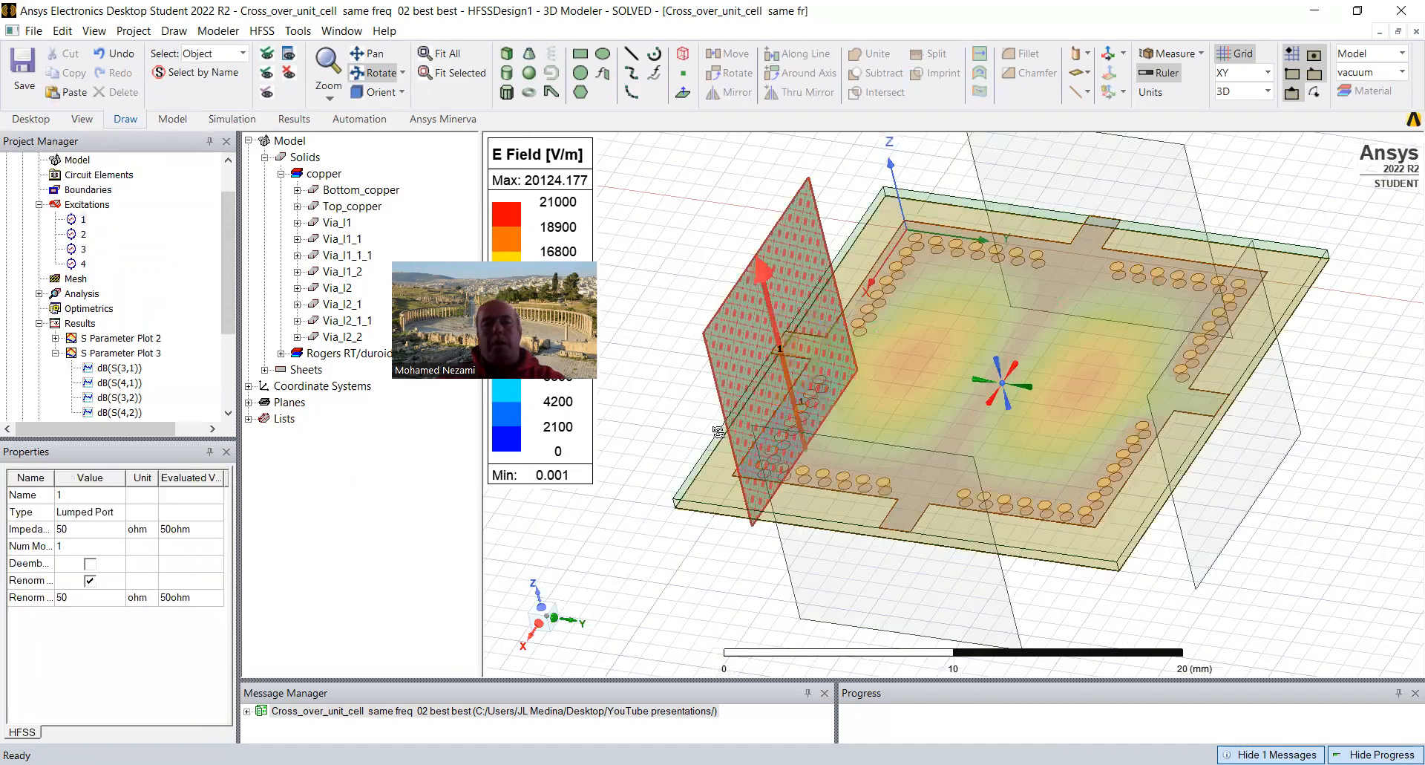
{"action": "left_click", "coordinate": [83, 234]}
{"action": "left_click_drag", "start_coordinate": [893, 454], "coordinate": [870, 458]}
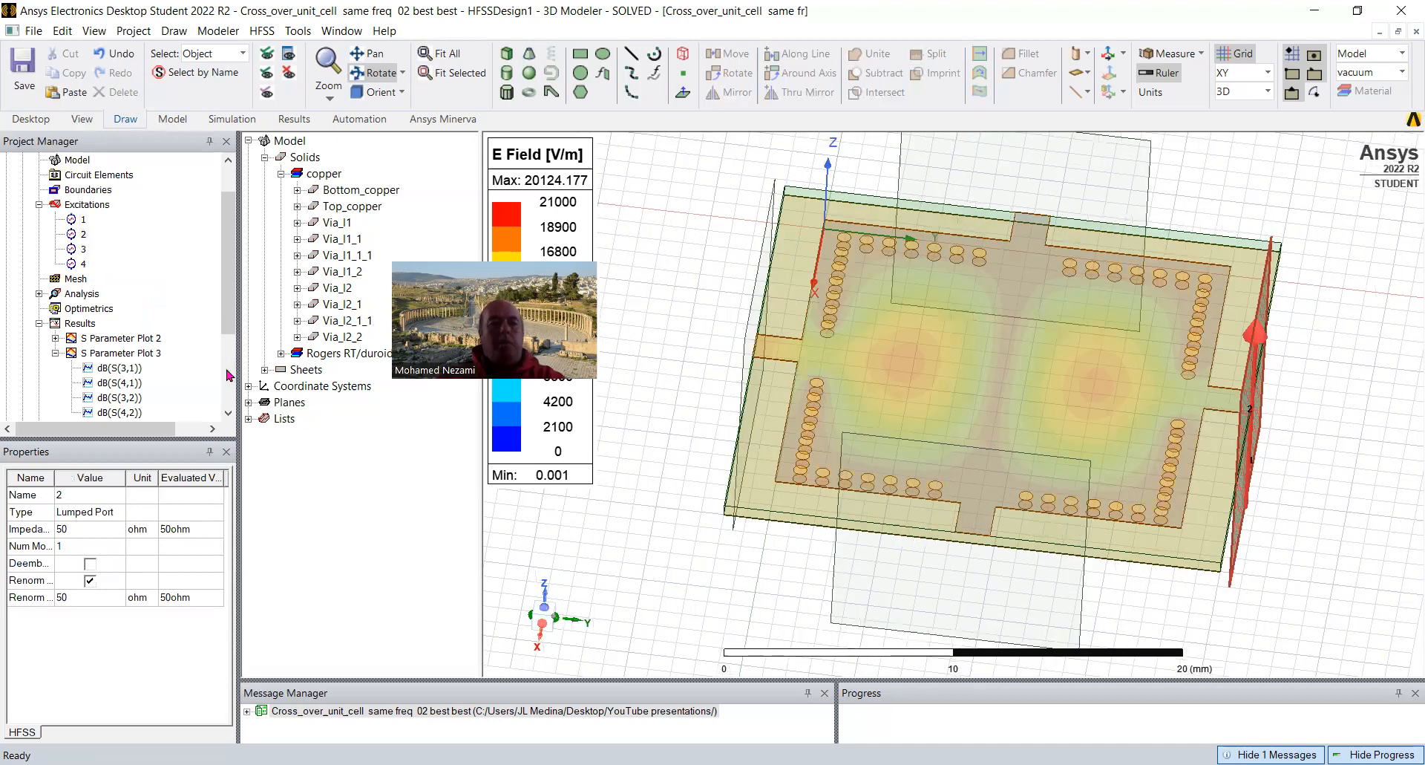
Display the Mag_E2 field plot again and orient the model to the Top (-Z) view
{"action": "left_click", "coordinate": [229, 375]}
{"action": "left_click", "coordinate": [114, 368]}
{"action": "mouse_move", "coordinate": [889, 475]}
{"action": "left_mouse_down"}
{"action": "mouse_move", "coordinate": [929, 455]}
{"action": "mouse_move", "coordinate": [902, 486]}
{"action": "left_mouse_up"}
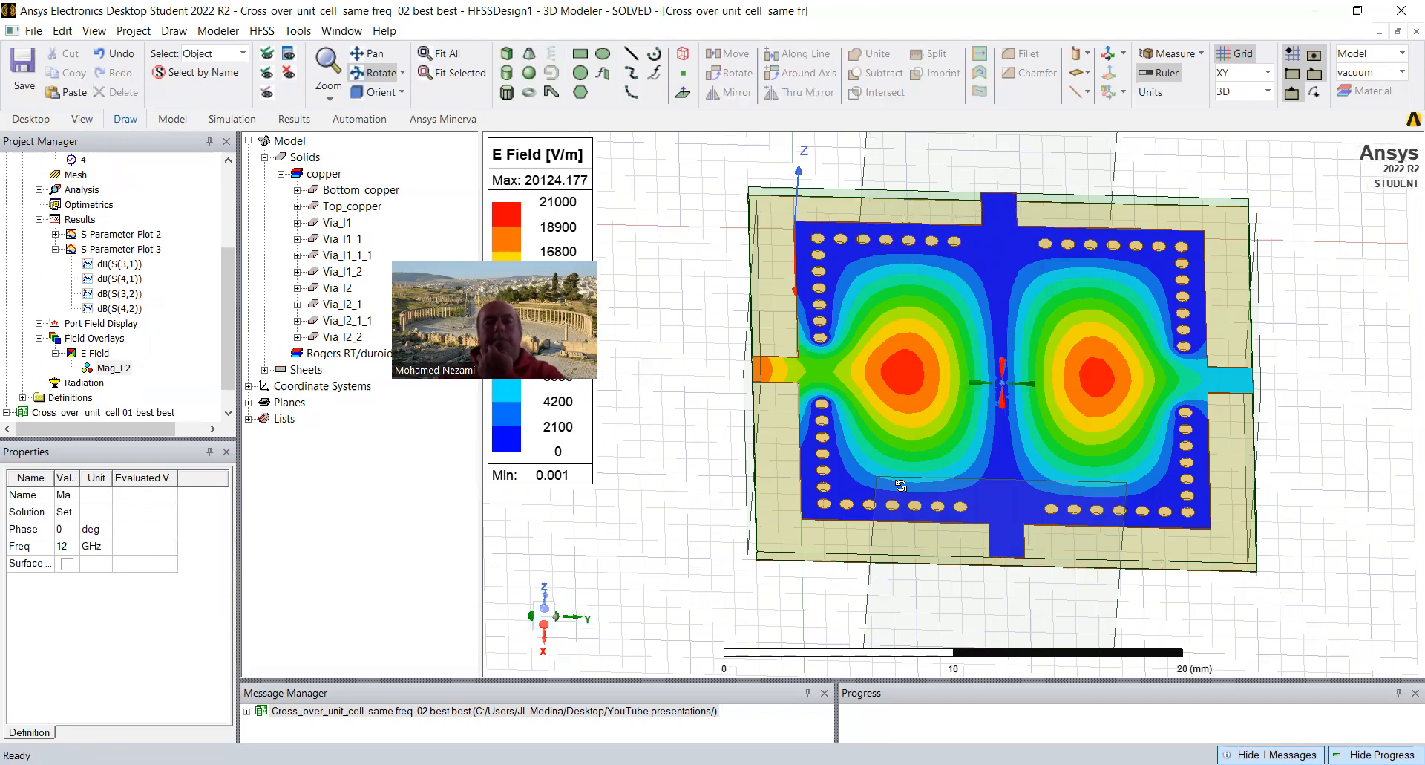
{"action": "mouse_move", "coordinate": [901, 485]}
{"action": "left_mouse_down"}
{"action": "mouse_move", "coordinate": [904, 456]}
{"action": "mouse_move", "coordinate": [889, 484]}
{"action": "left_mouse_up"}
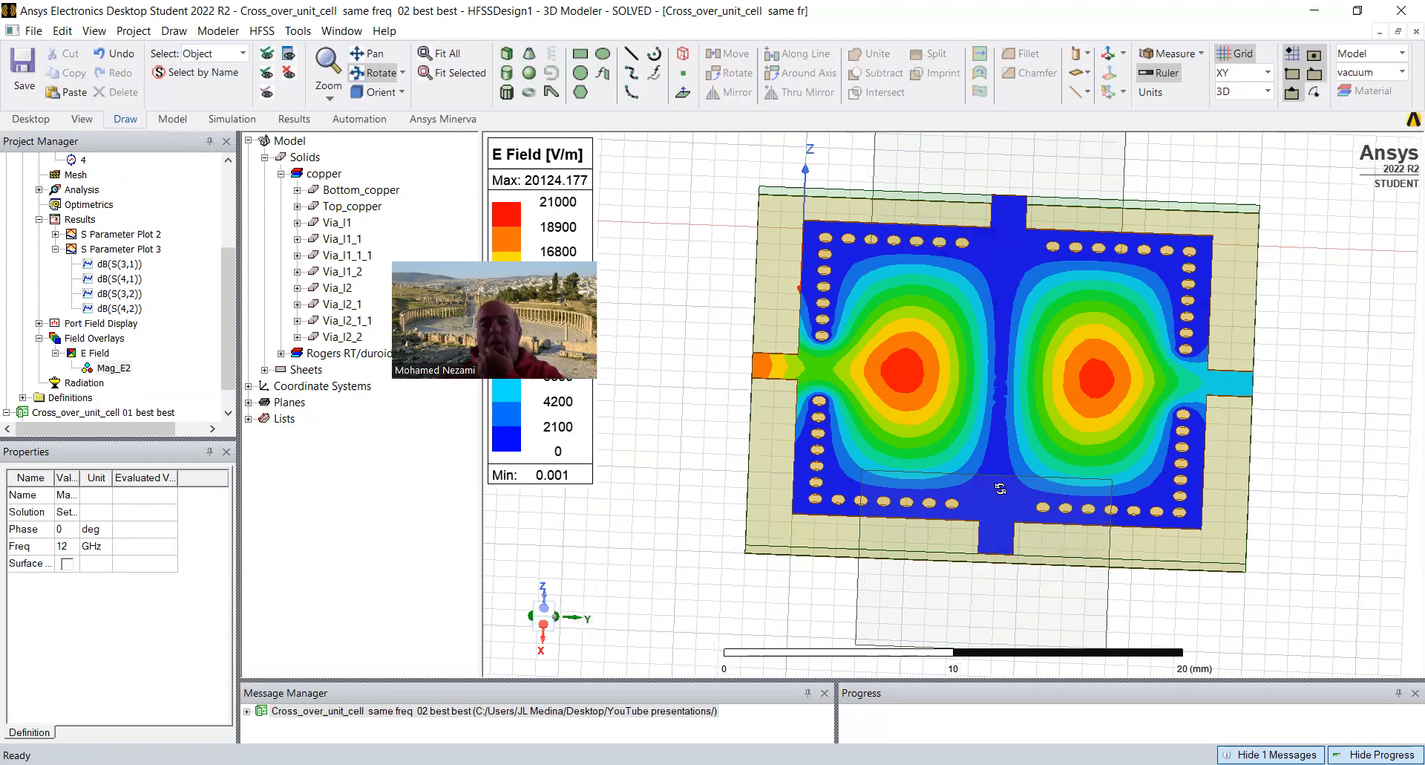
{"action": "left_click", "coordinate": [401, 93]}
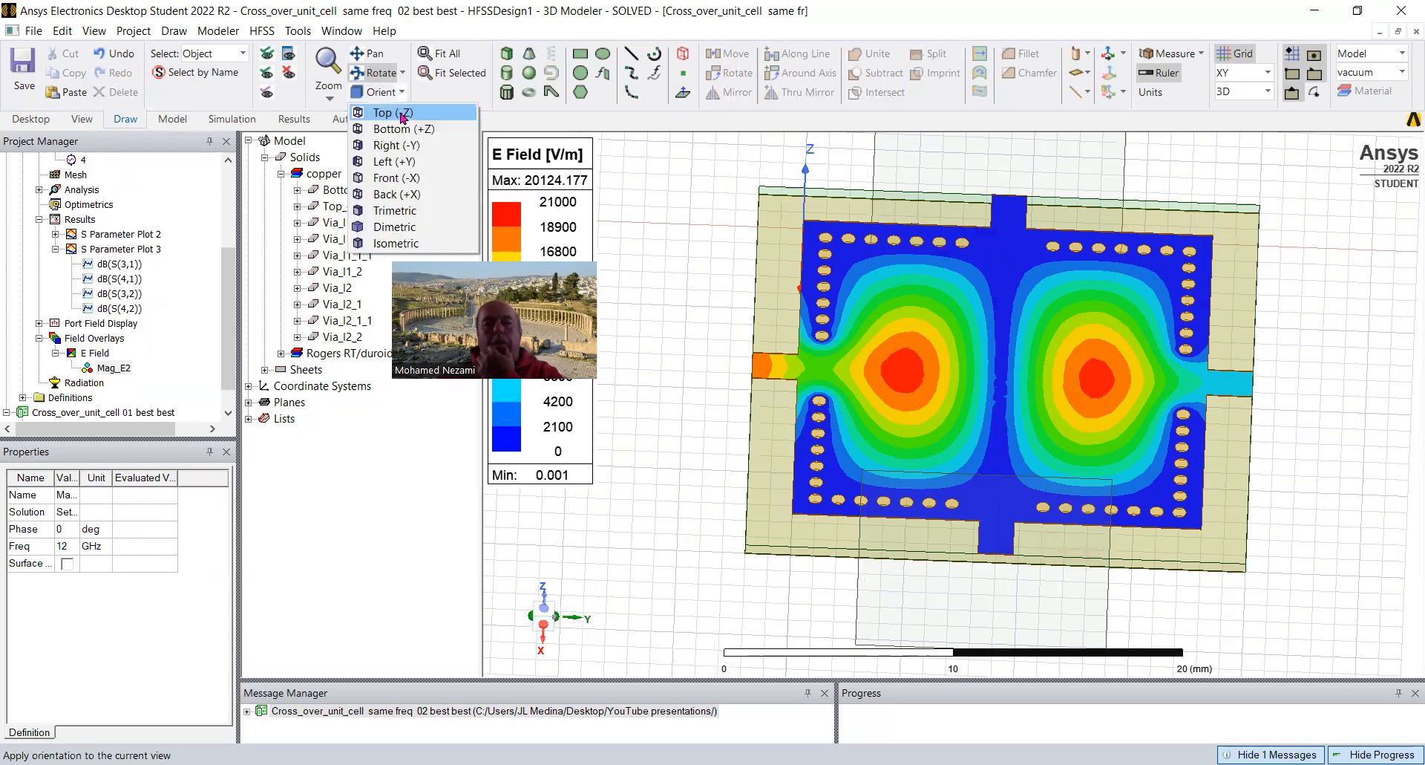
{"action": "left_click", "coordinate": [390, 109]}
{"action": "scroll", "coordinate": [981, 318], "scroll_direction": "down", "scroll_amount": 1}
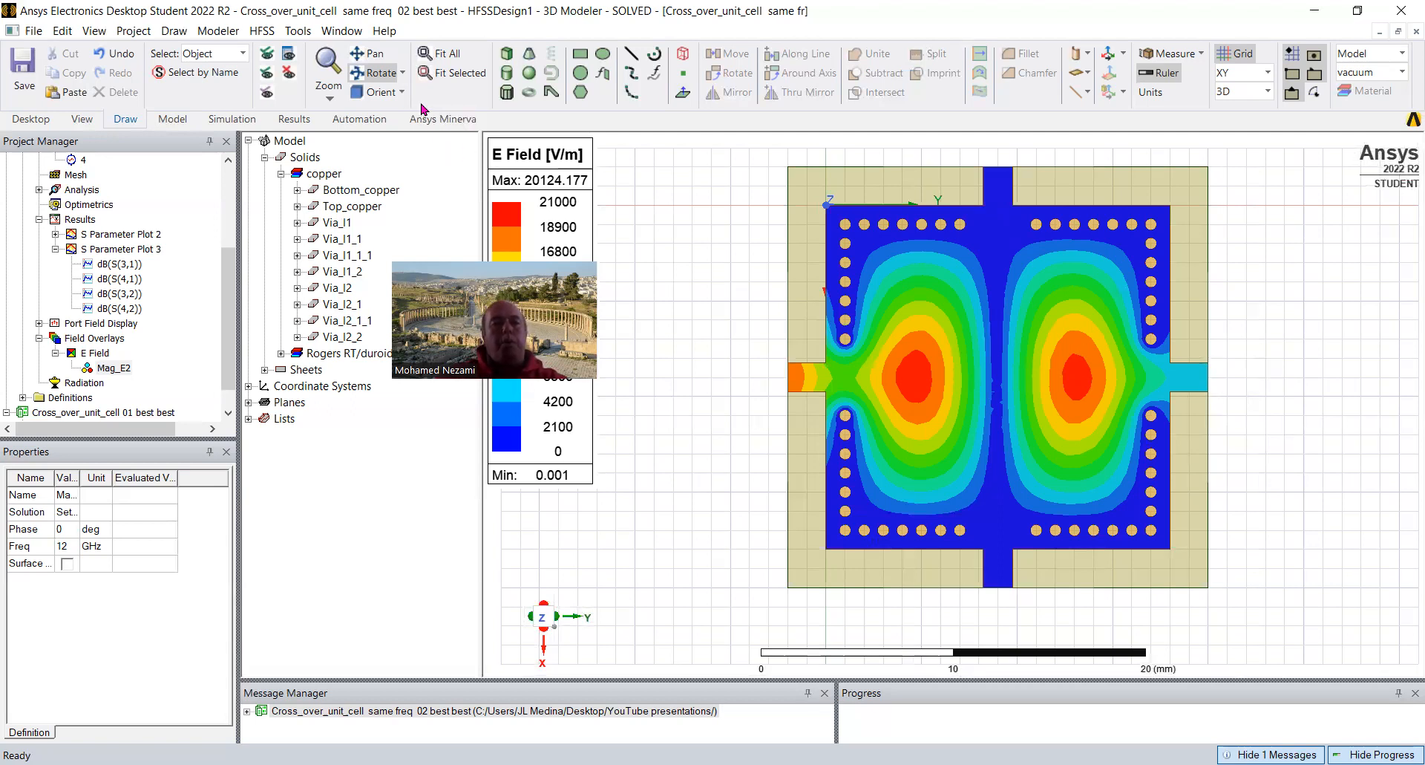
Edit the post-process sources so port 1:1 has 0 W and port 3:1 is excited, and compare both field plots by undoing and redoing the edit
{"action": "left_click", "coordinate": [262, 32]}
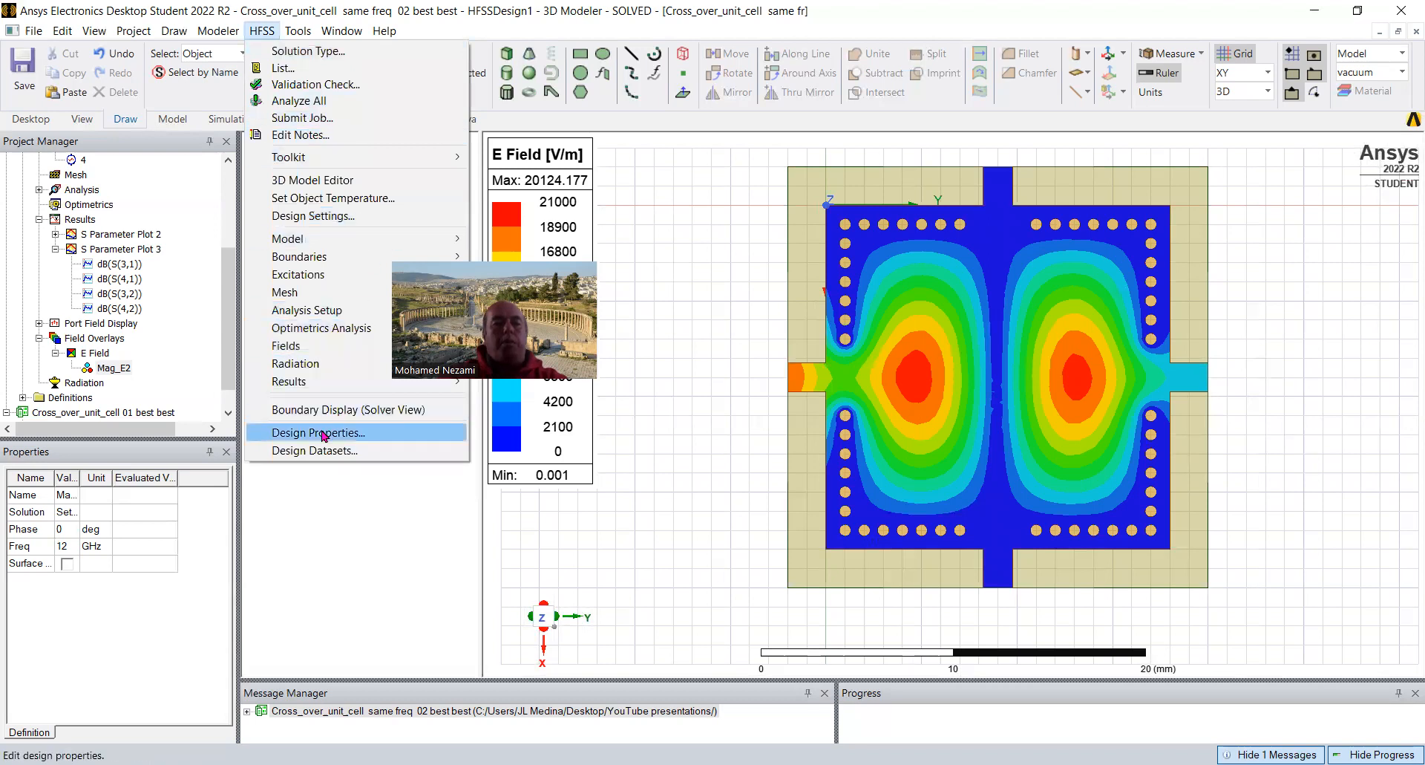
{"action": "mouse_move", "coordinate": [312, 354]}
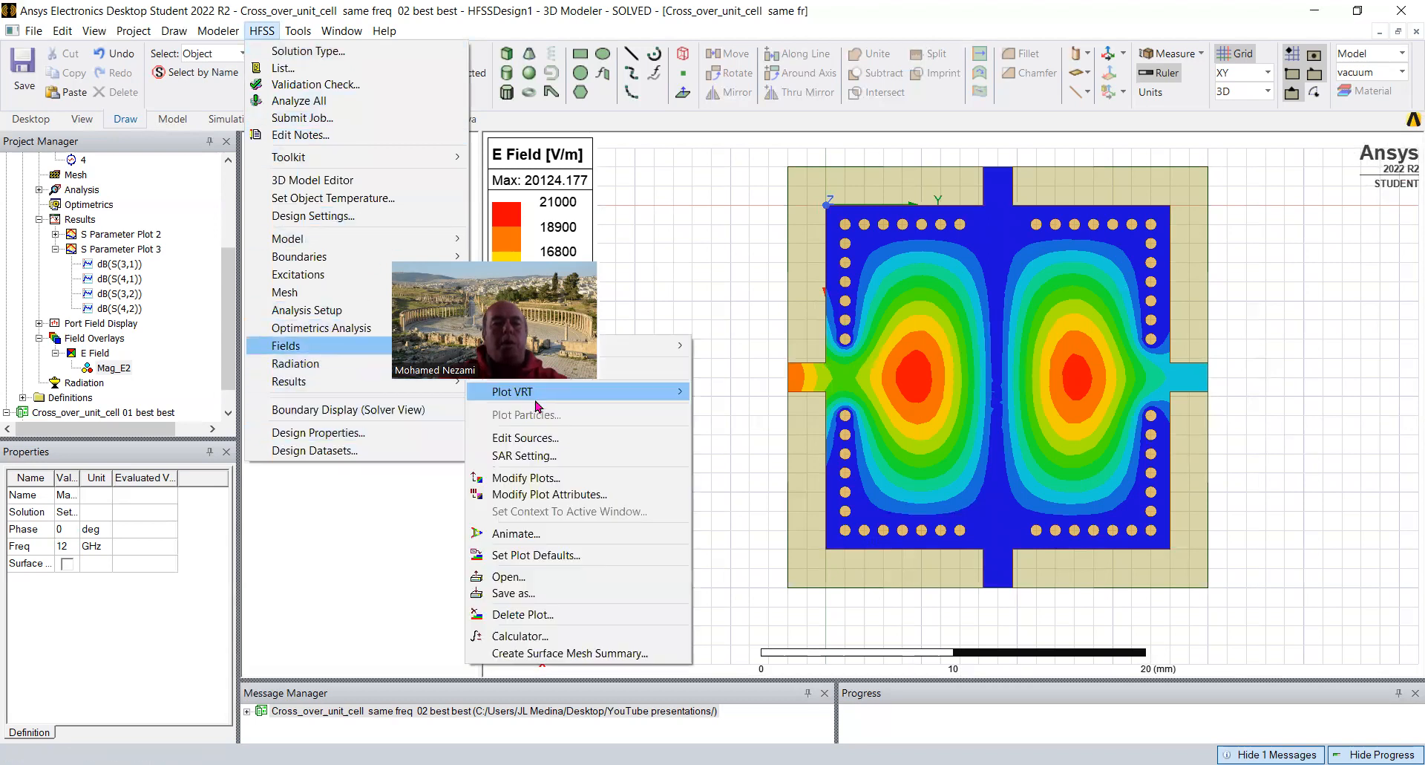
{"action": "left_click", "coordinate": [731, 223]}
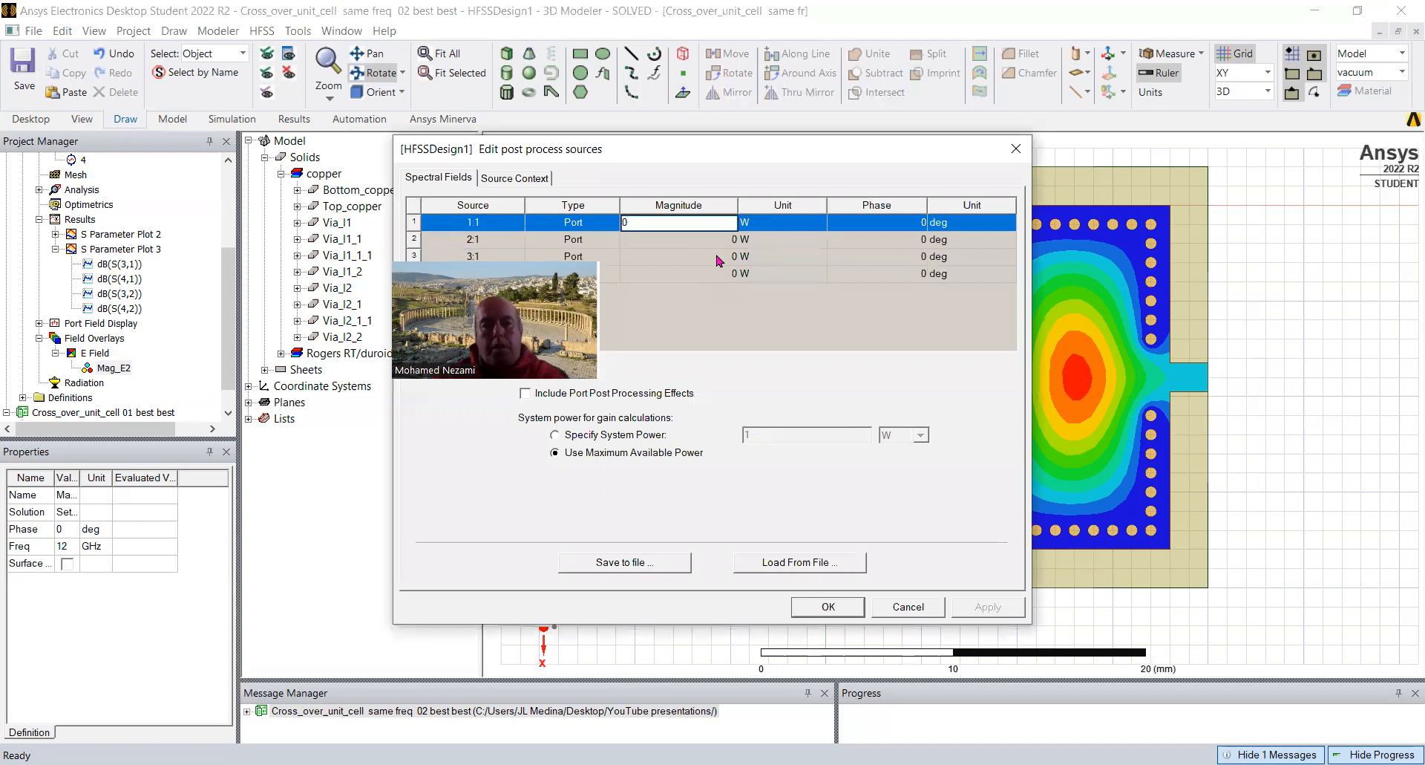
{"action": "left_click", "coordinate": [716, 257]}
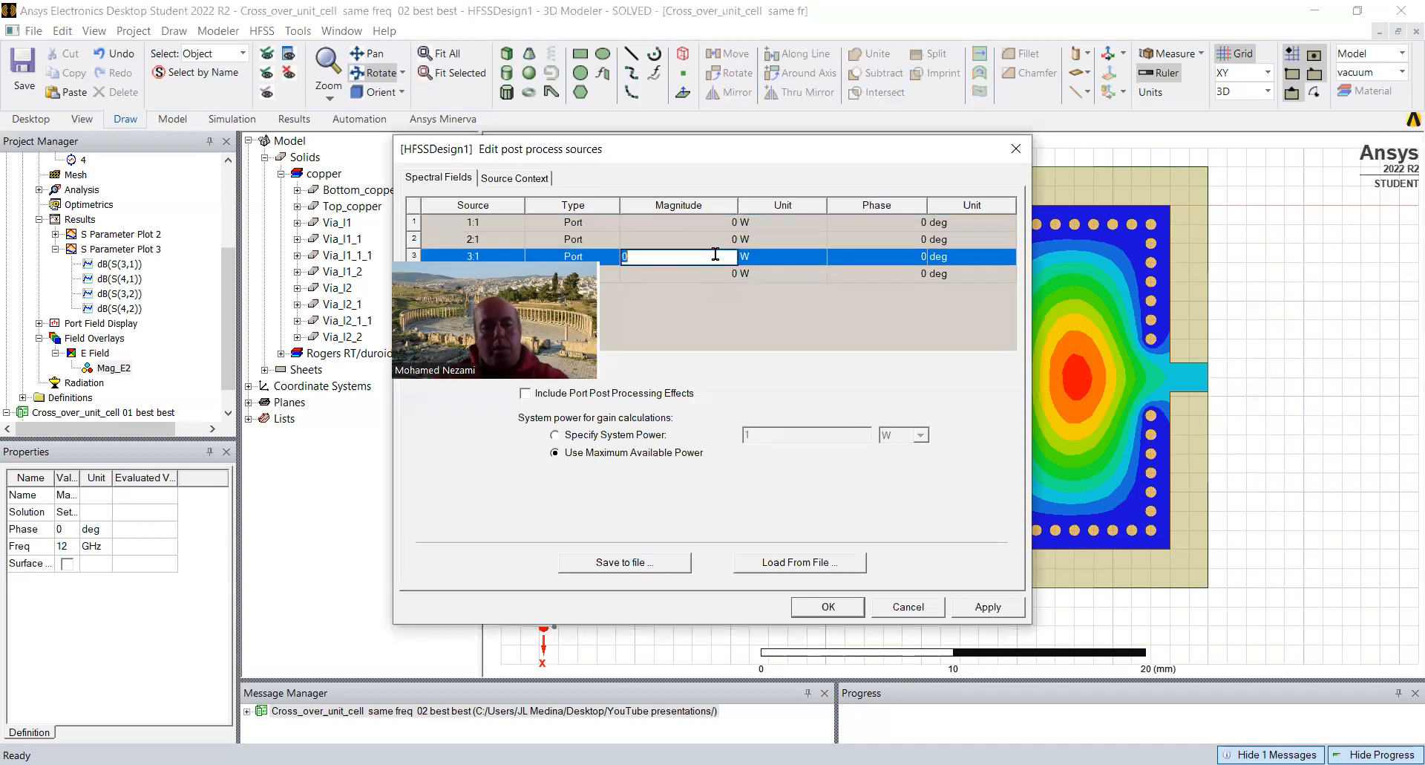
{"action": "left_click", "coordinate": [828, 609]}
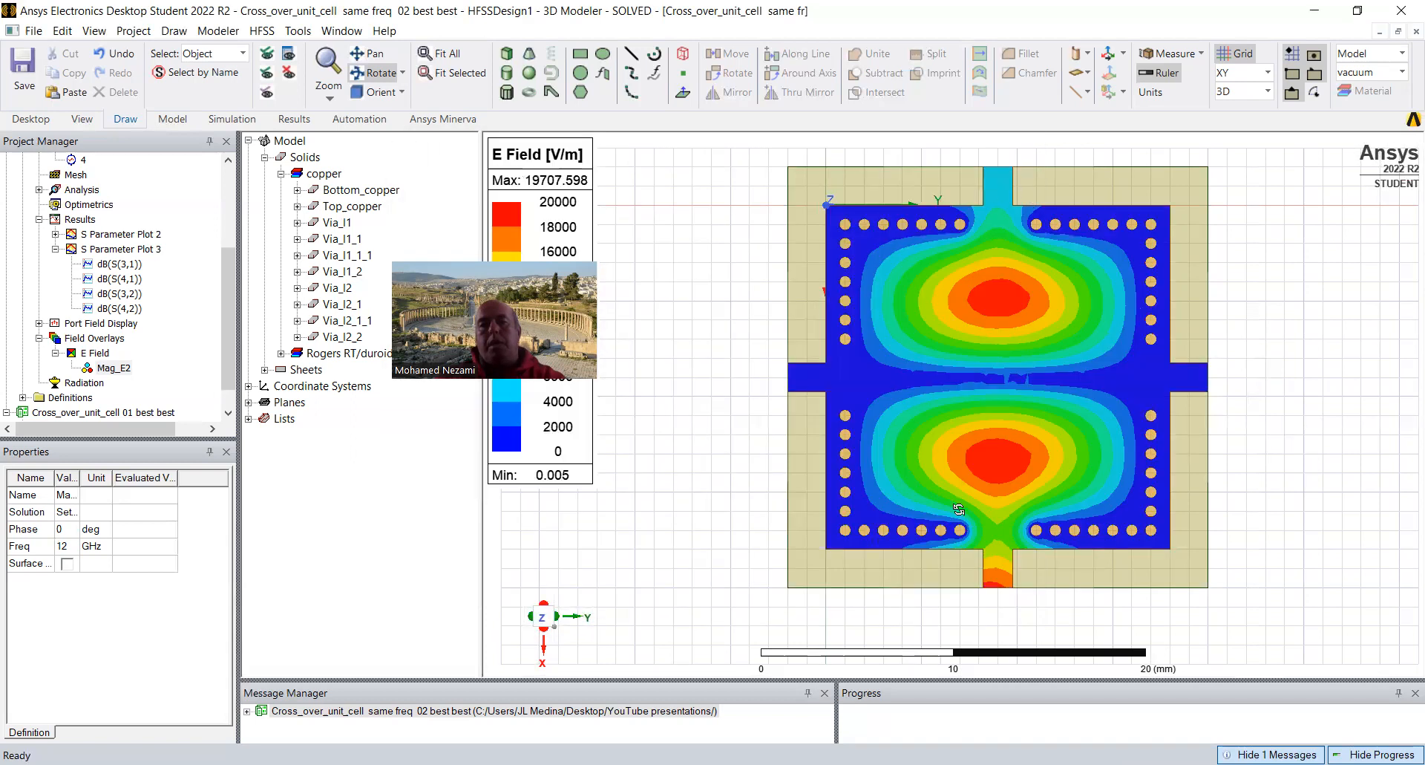
{"action": "left_click", "coordinate": [108, 58]}
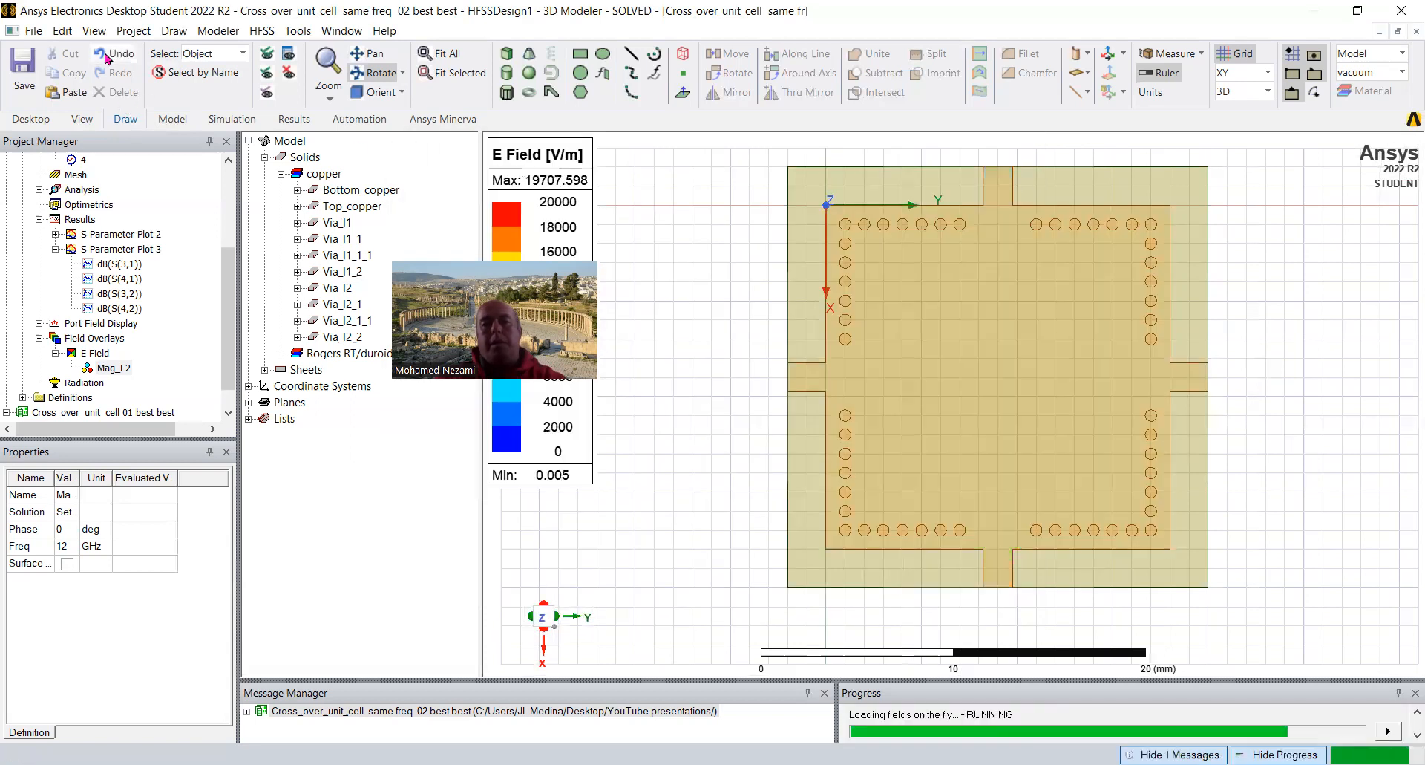
{"action": "left_click", "coordinate": [120, 75]}
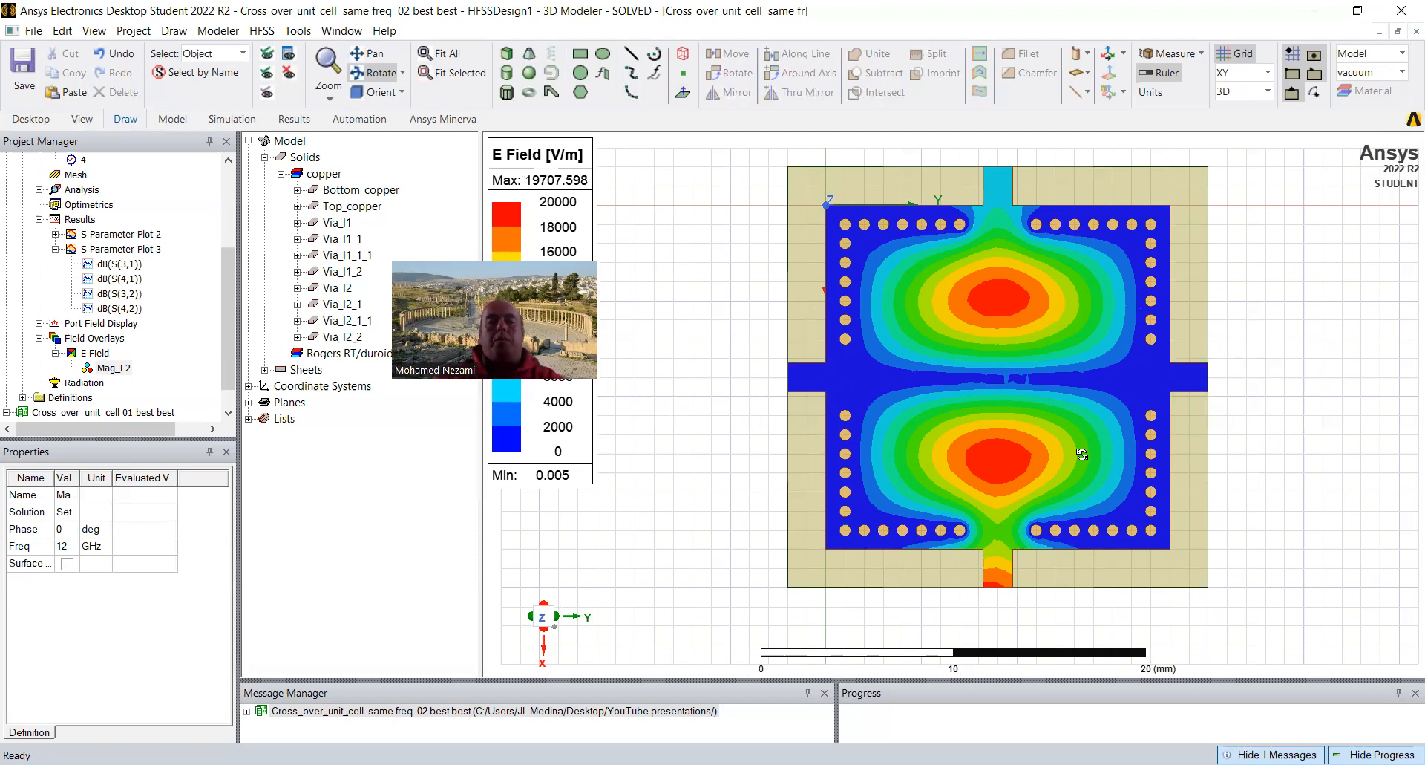
Tilt the Mag_E2 field plot for inspection, check S Parameter Plot 2, and return to the field plot
{"action": "left_click_drag", "start_coordinate": [1132, 489], "coordinate": [1178, 425]}
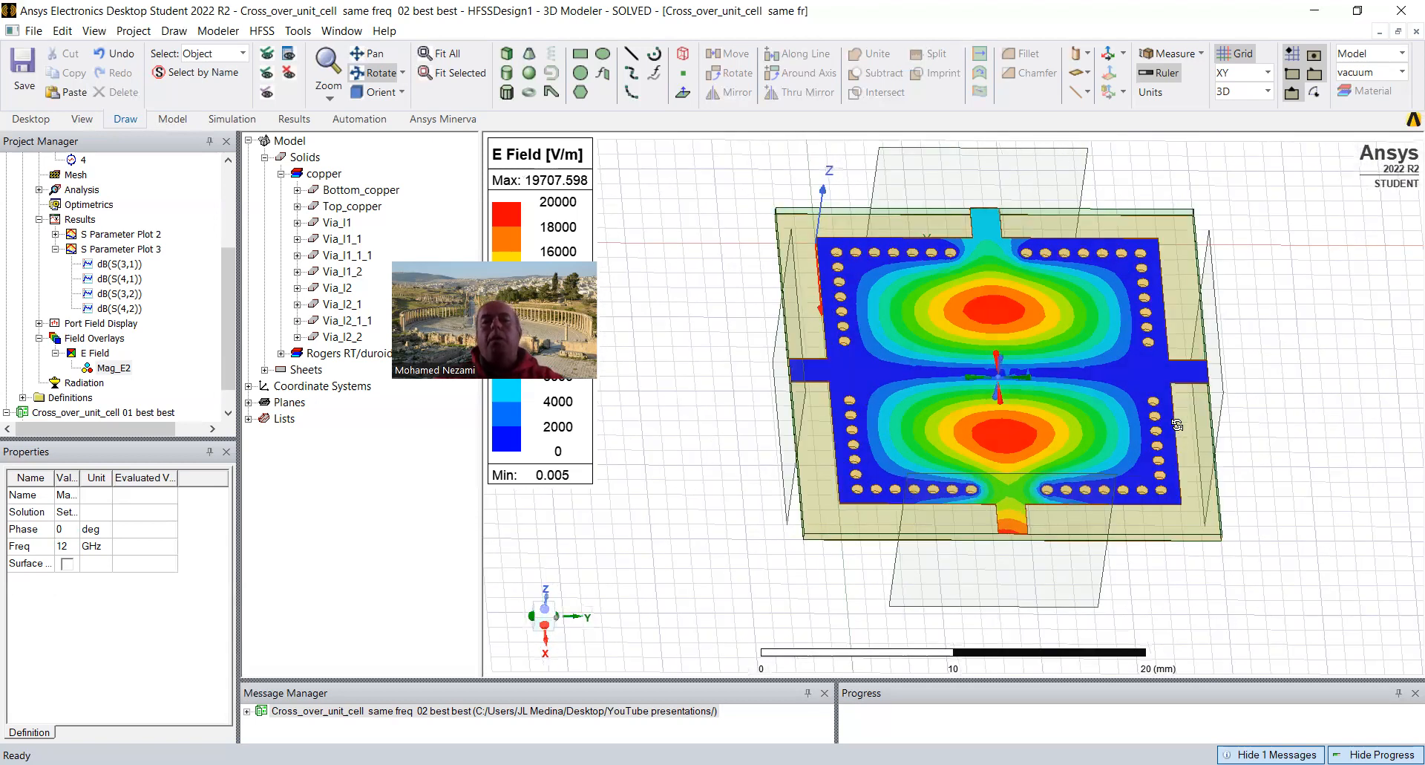
{"action": "double_click", "coordinate": [117, 235]}
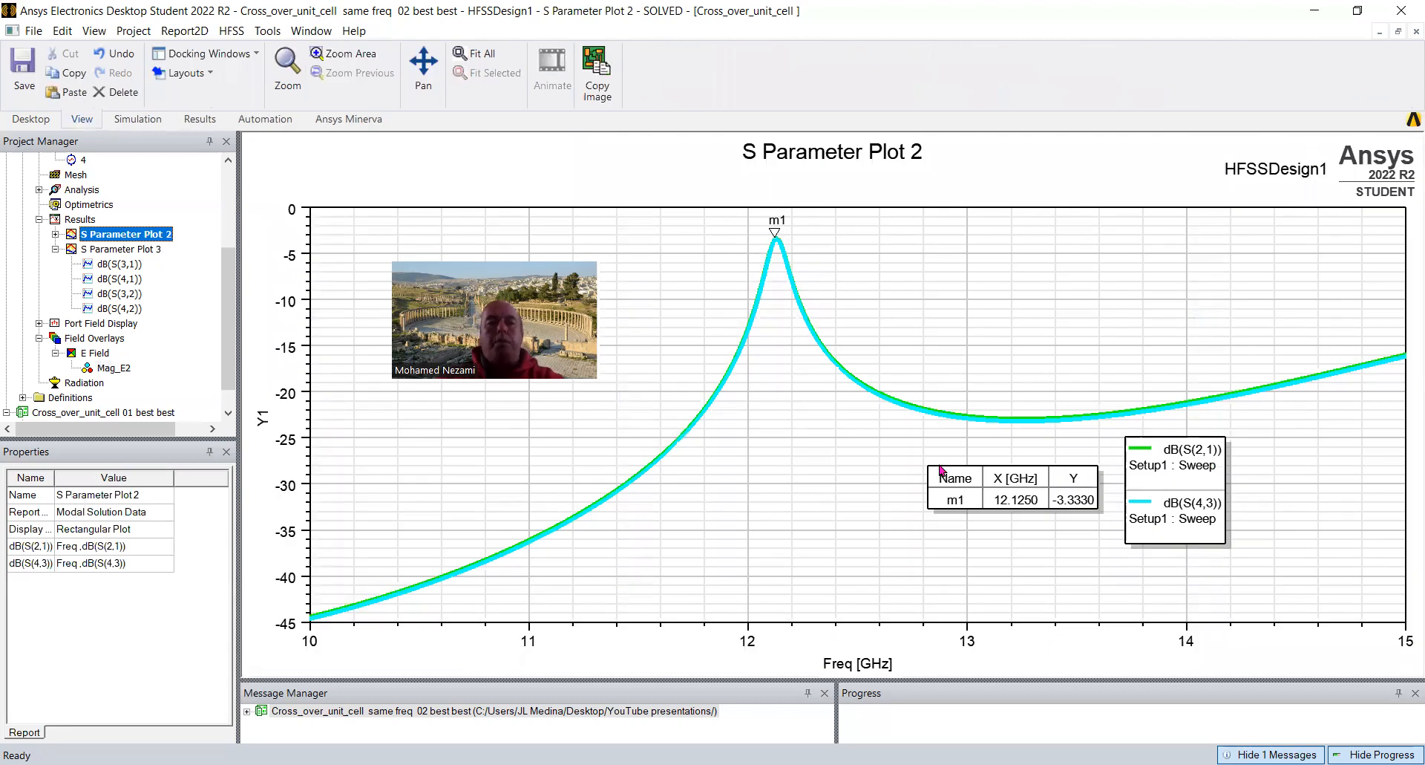
{"action": "double_click", "coordinate": [113, 367]}
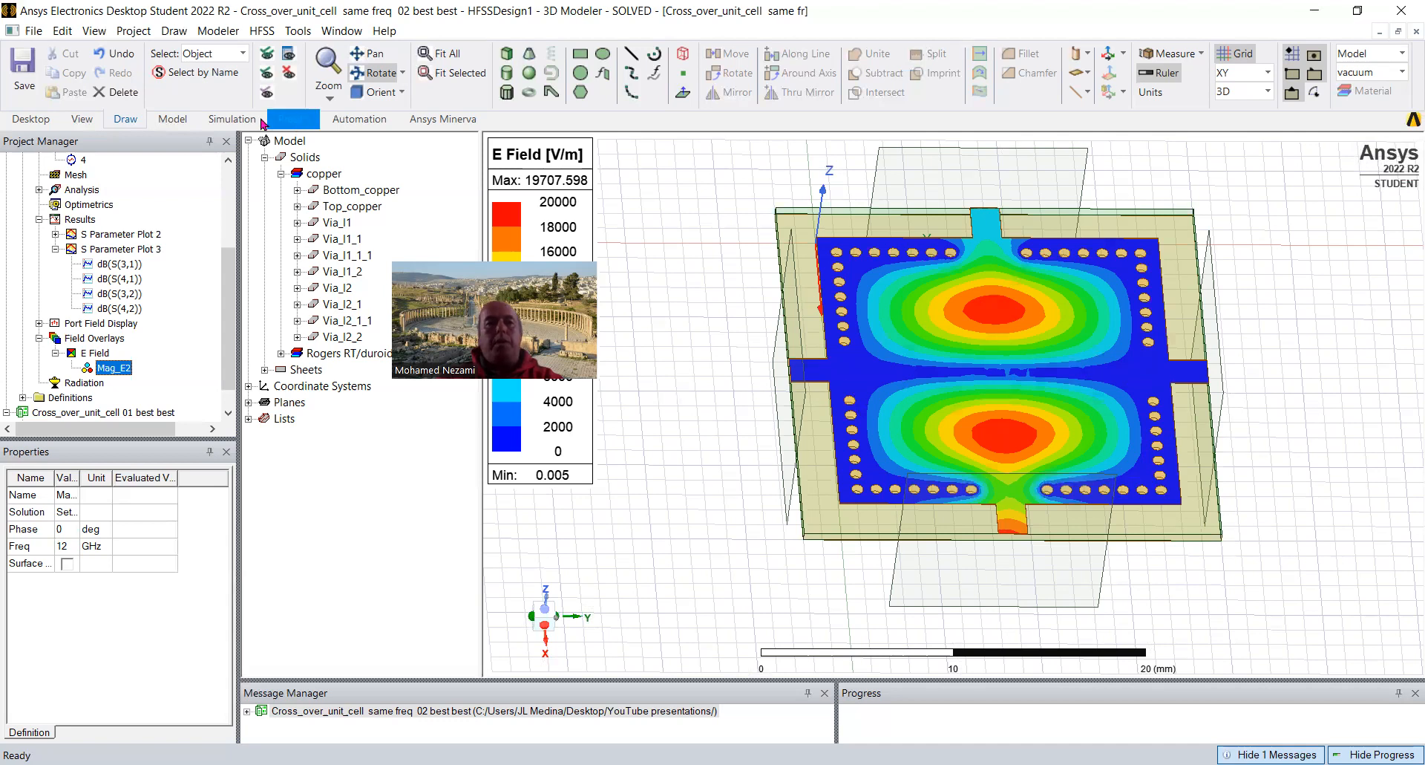
Undo the last source edit and view the Mag_E2 field on the board from different angles
{"action": "left_click", "coordinate": [111, 55]}
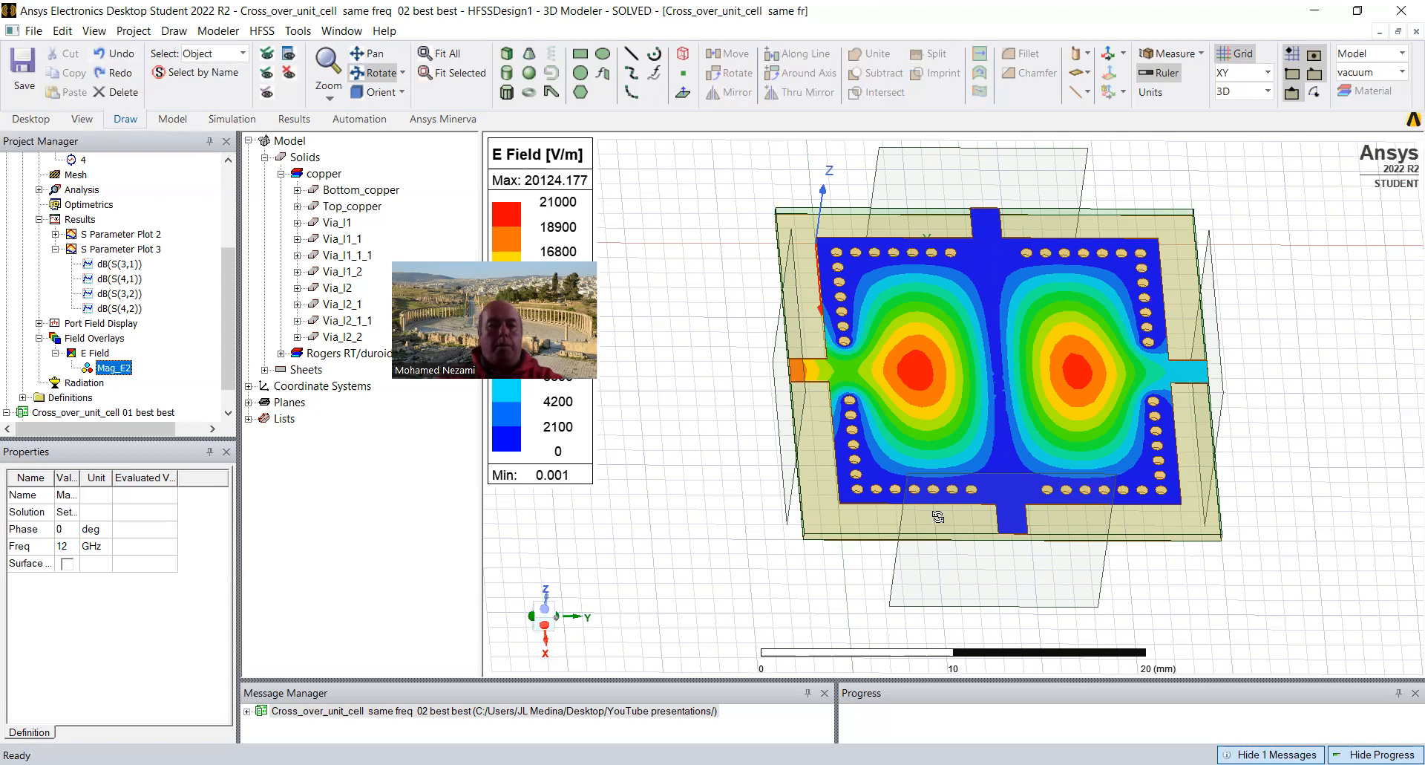
{"action": "left_click_drag", "start_coordinate": [838, 446], "coordinate": [894, 410]}
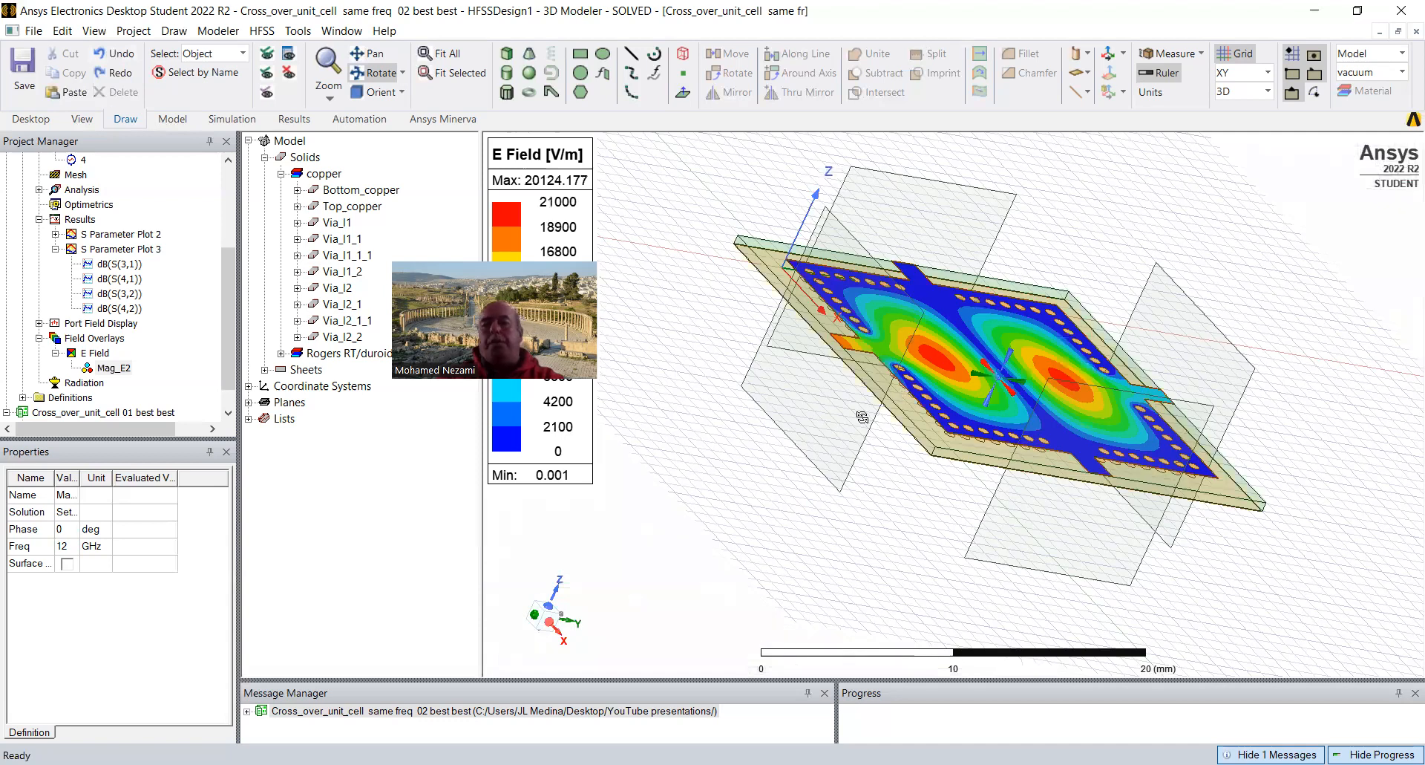
{"action": "left_click_drag", "start_coordinate": [863, 417], "coordinate": [862, 417]}
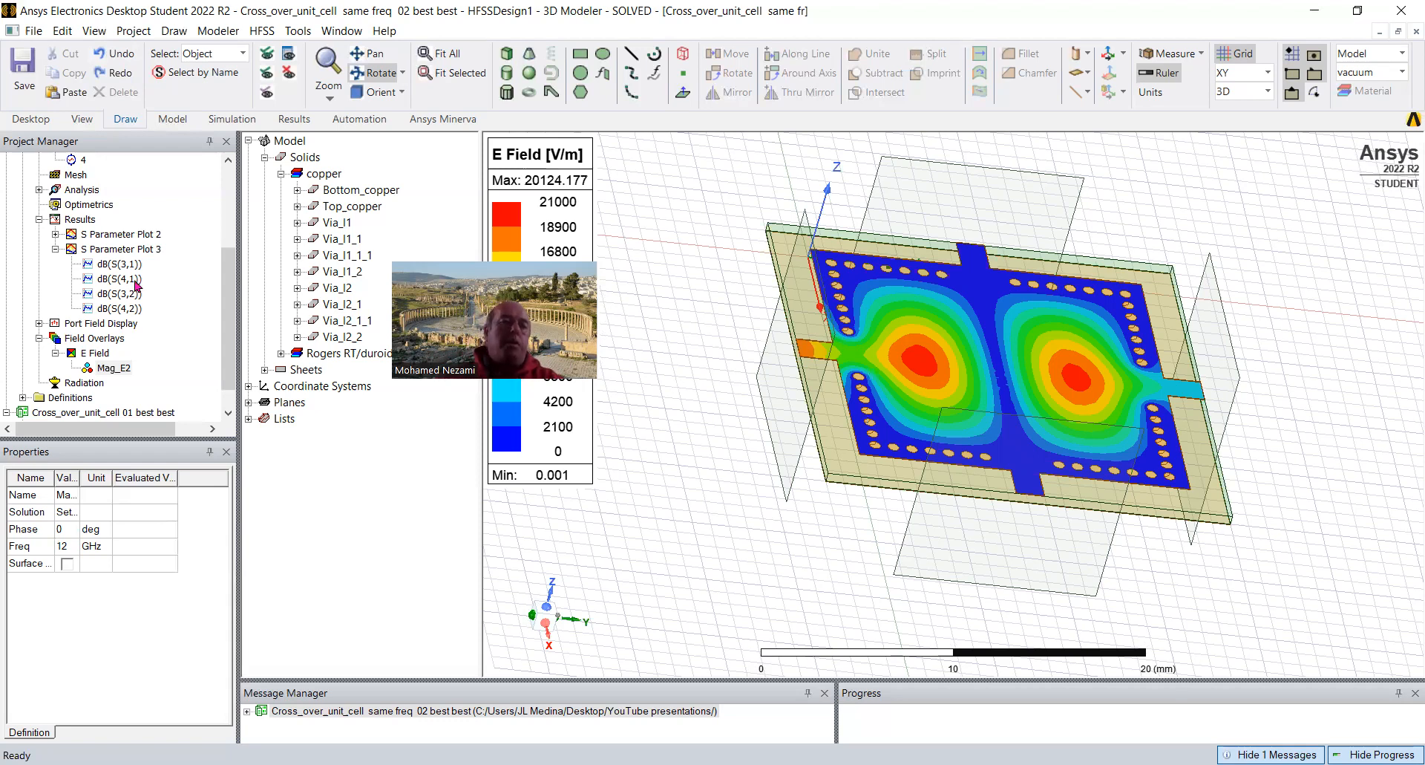
Check S Parameter Plot 3 and S Parameter Plot 2, and return to the Mag_E2 field plot
{"action": "double_click", "coordinate": [131, 251]}
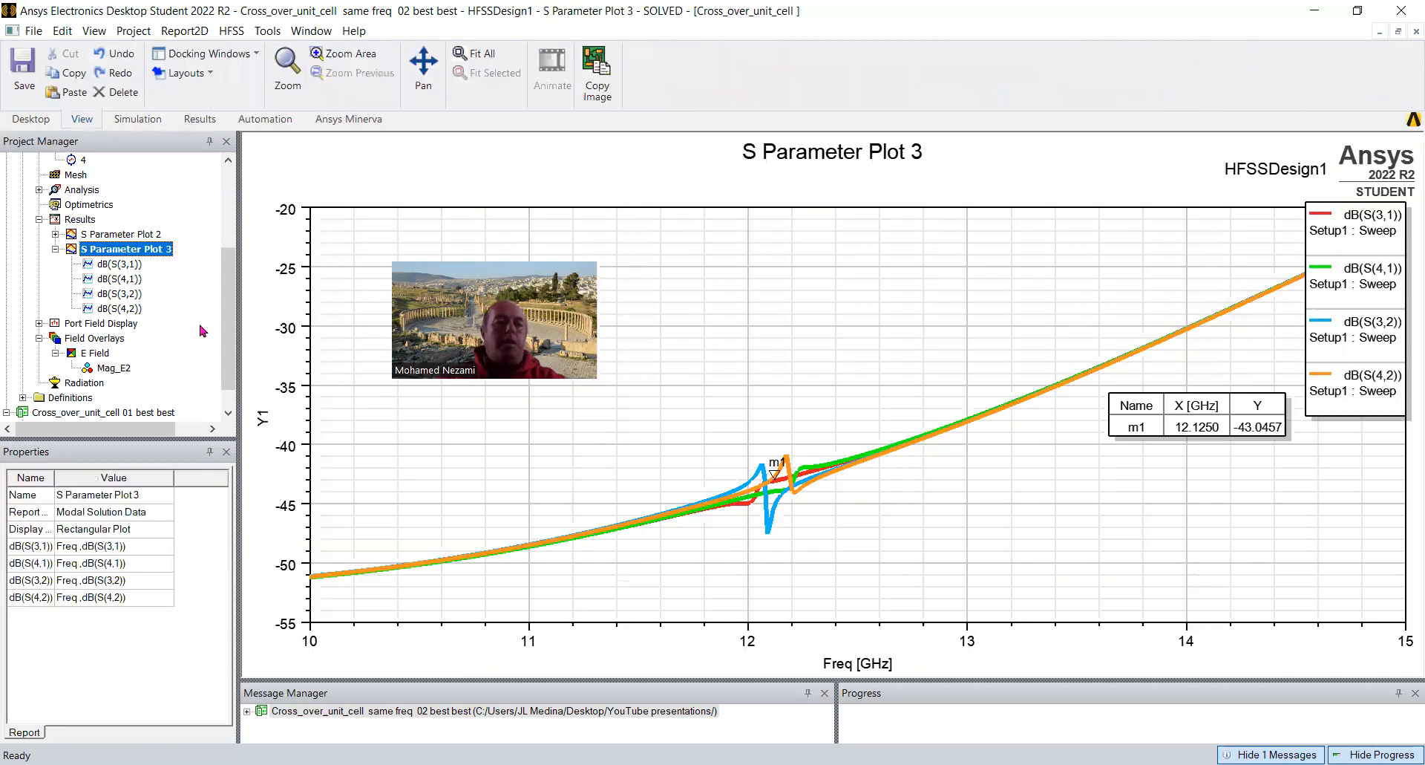
{"action": "double_click", "coordinate": [115, 234]}
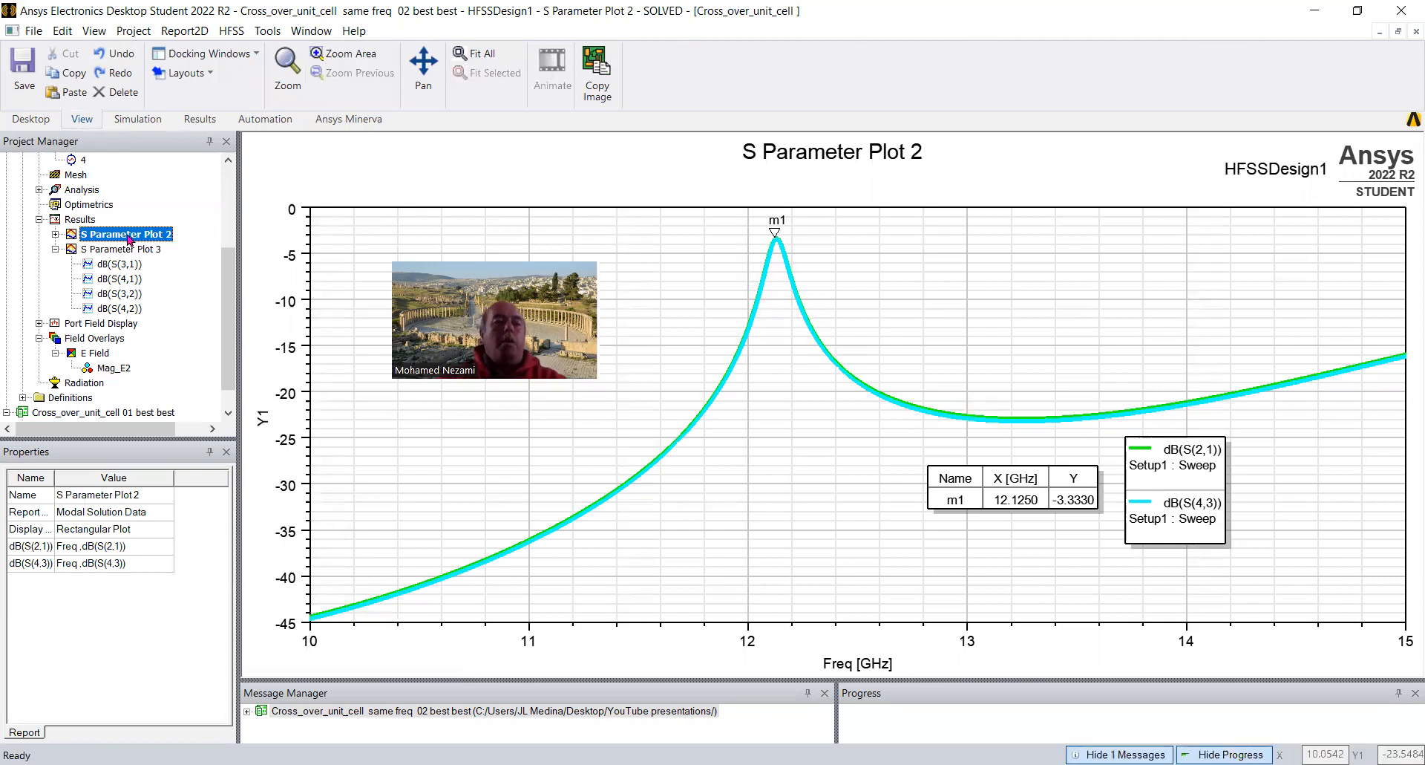
{"action": "left_click", "coordinate": [111, 368]}
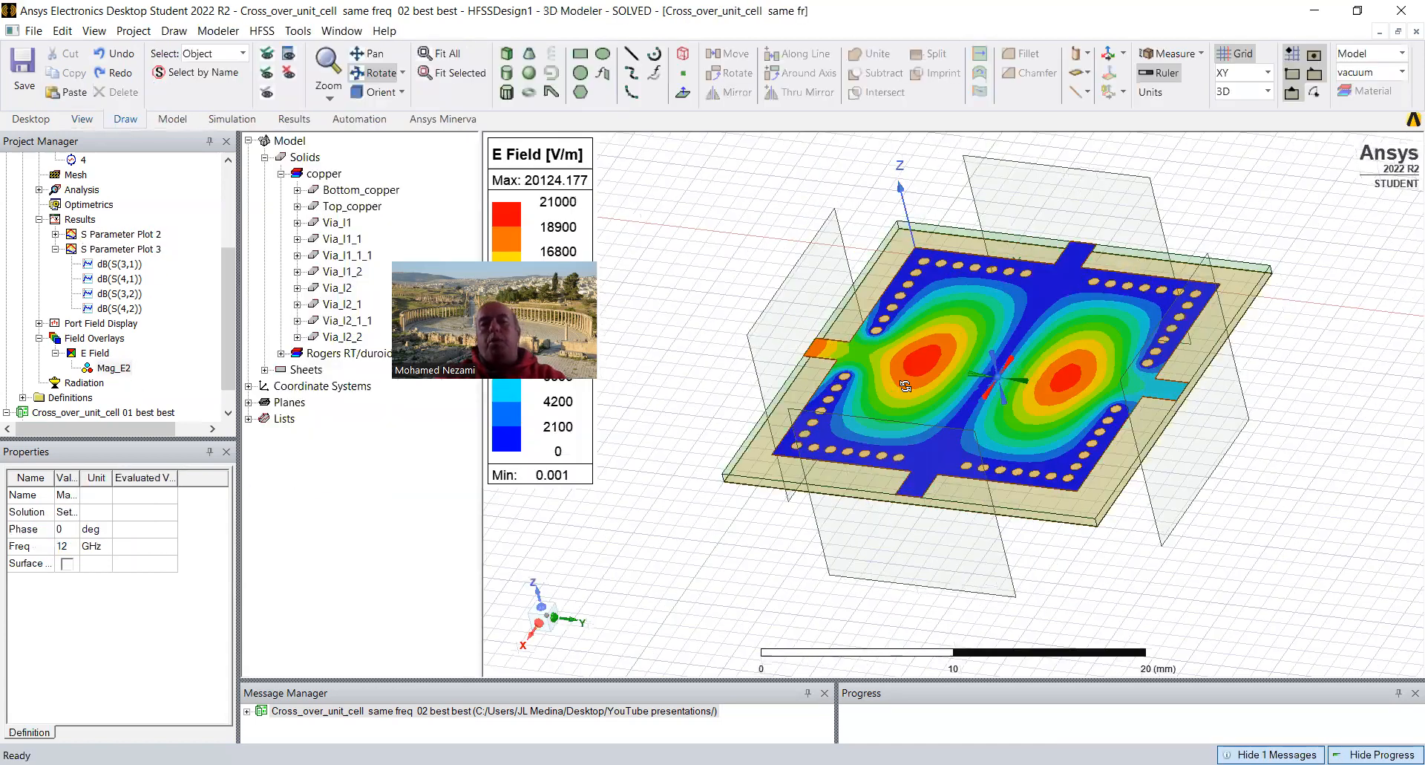
Examine the Mag_E2 field distribution at several angles and orient the model to the Top (-Z) view
{"action": "left_click_drag", "start_coordinate": [950, 414], "coordinate": [951, 414]}
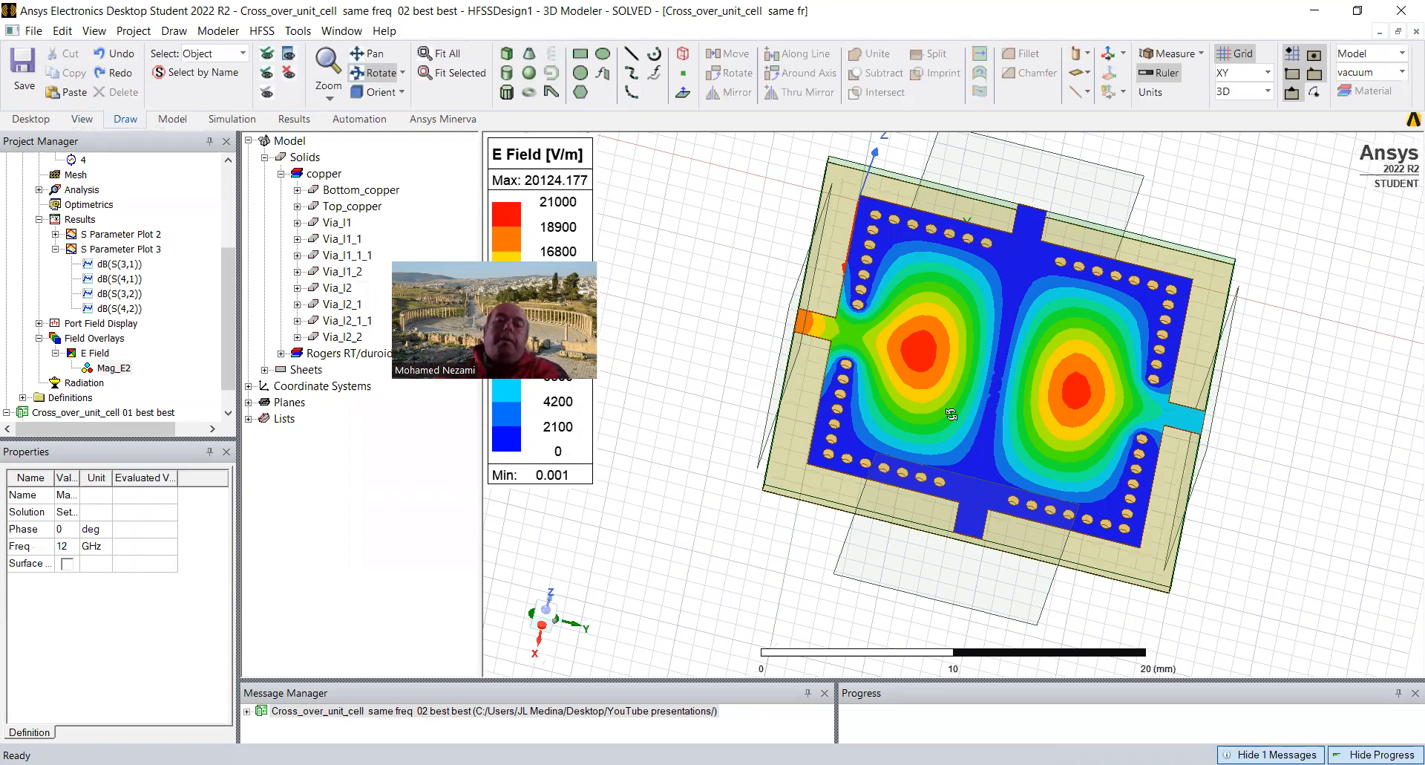
{"action": "mouse_move", "coordinate": [951, 414]}
{"action": "left_mouse_down"}
{"action": "mouse_move", "coordinate": [964, 492]}
{"action": "mouse_move", "coordinate": [994, 480]}
{"action": "mouse_move", "coordinate": [998, 499]}
{"action": "left_mouse_up"}
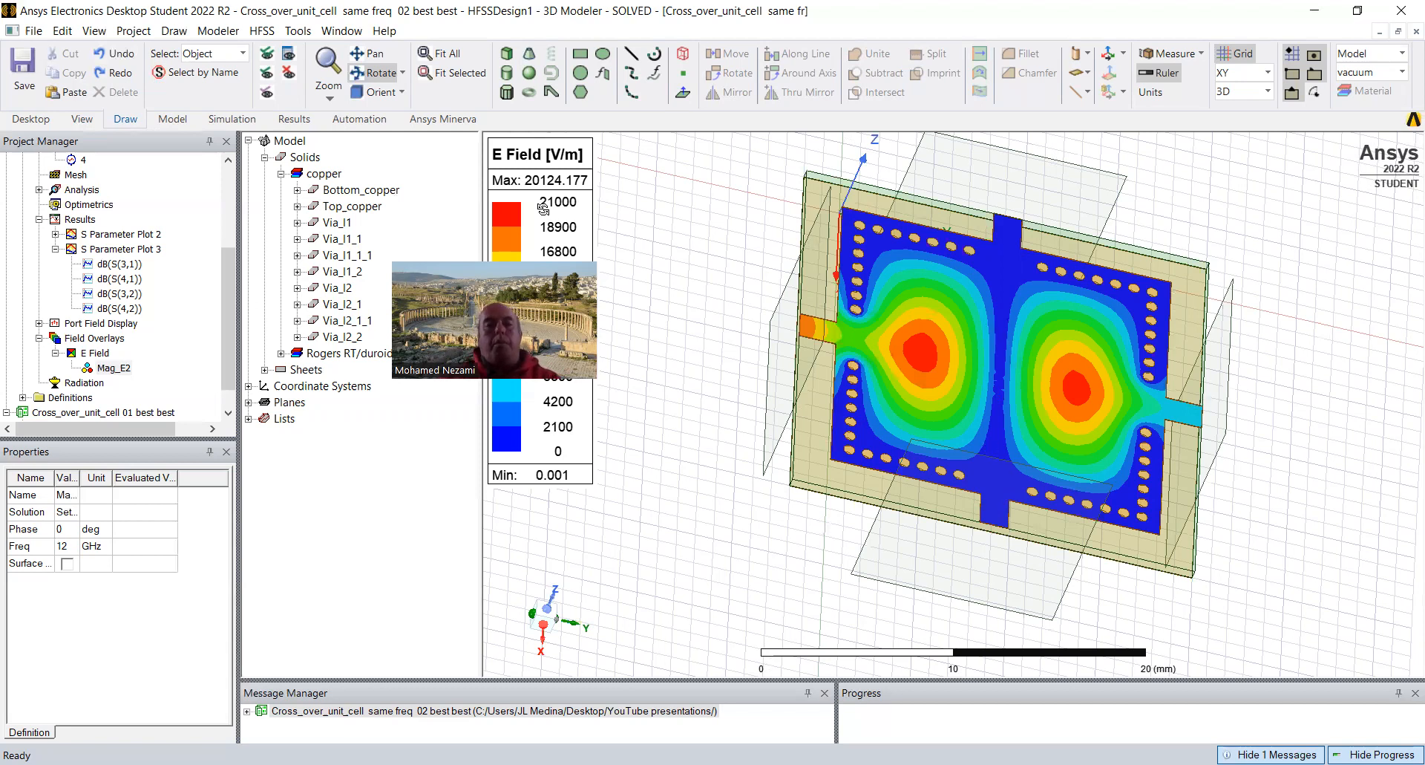
{"action": "left_click", "coordinate": [401, 92]}
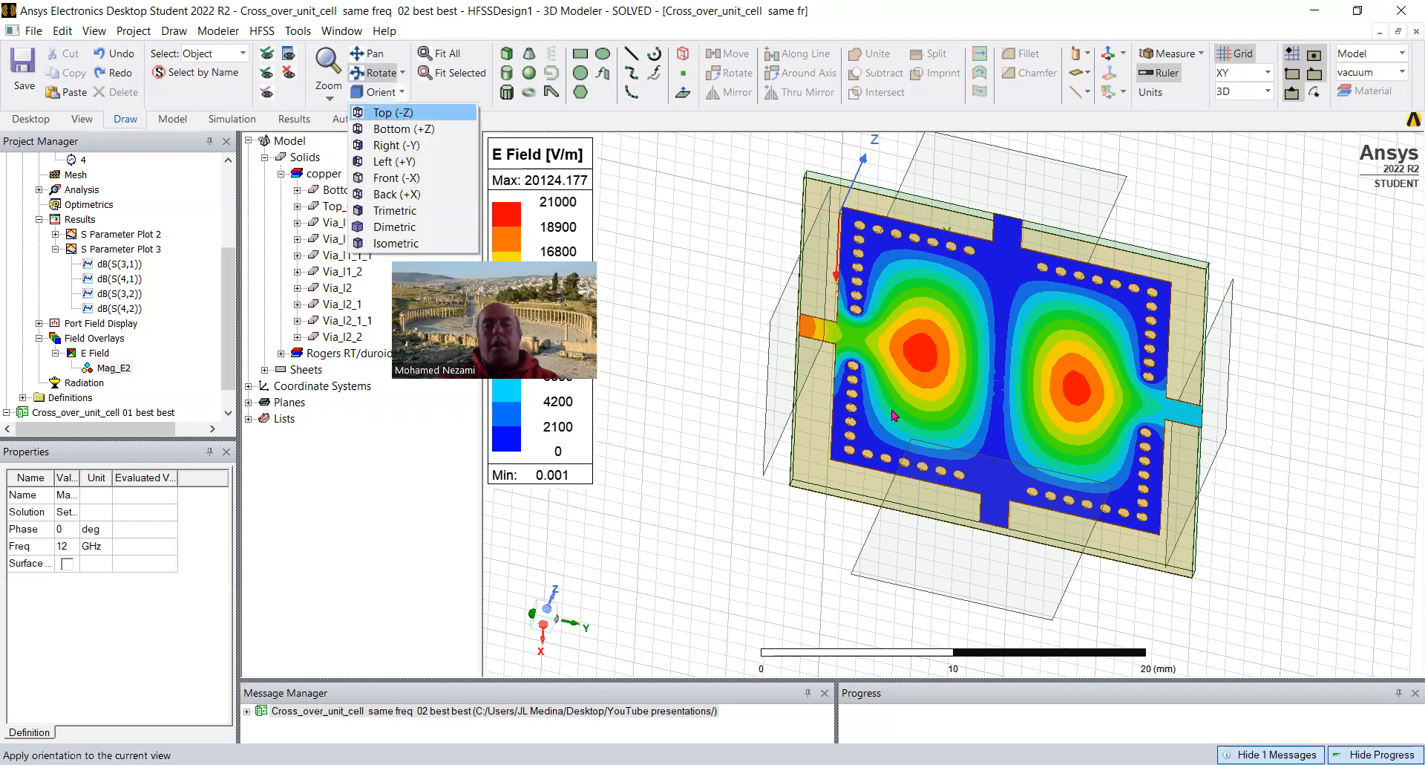
{"action": "left_click", "coordinate": [424, 112]}
{"action": "scroll", "coordinate": [714, 437], "scroll_direction": "down", "scroll_amount": 2}
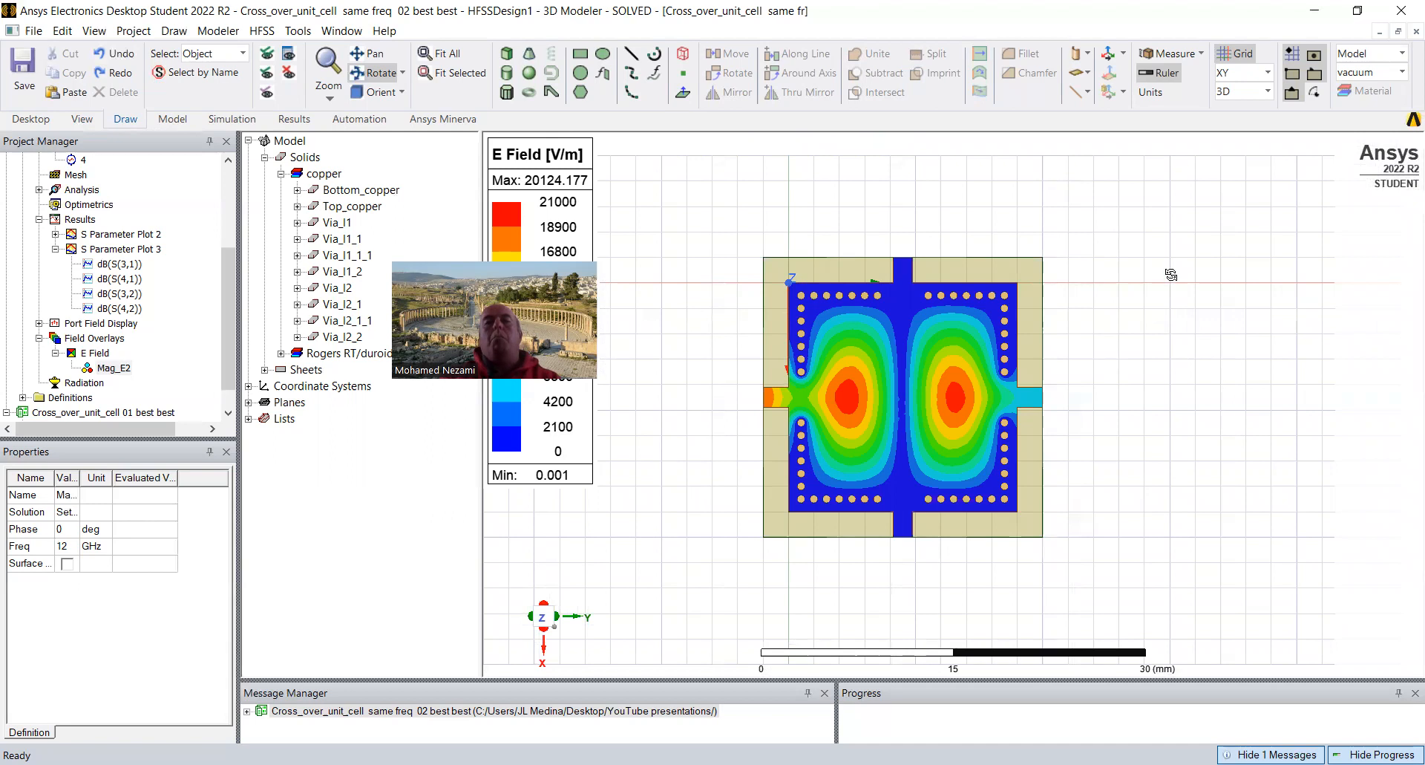
{"action": "scroll", "coordinate": [995, 297], "scroll_direction": "down", "scroll_amount": 1}
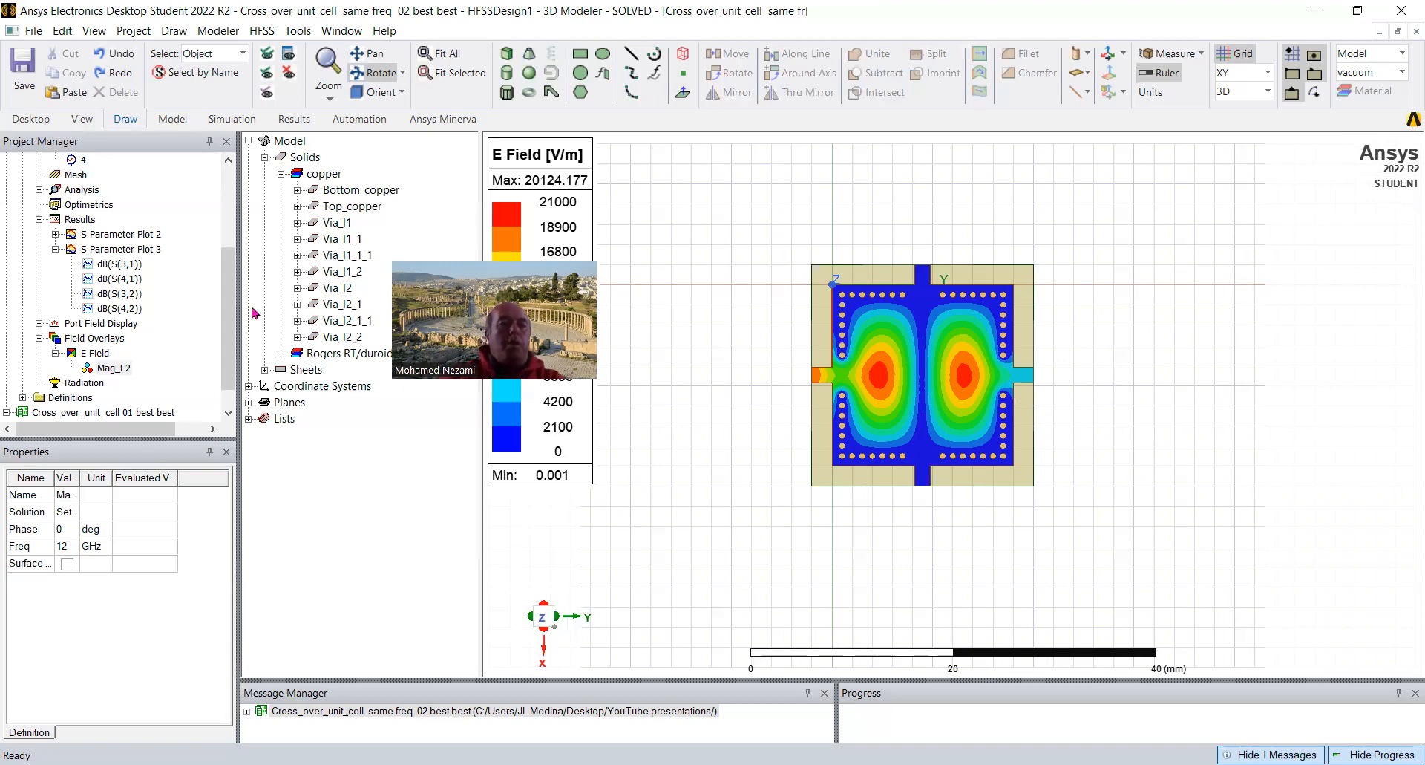
{"action": "scroll", "coordinate": [232, 288], "scroll_direction": "down", "scroll_amount": 1}
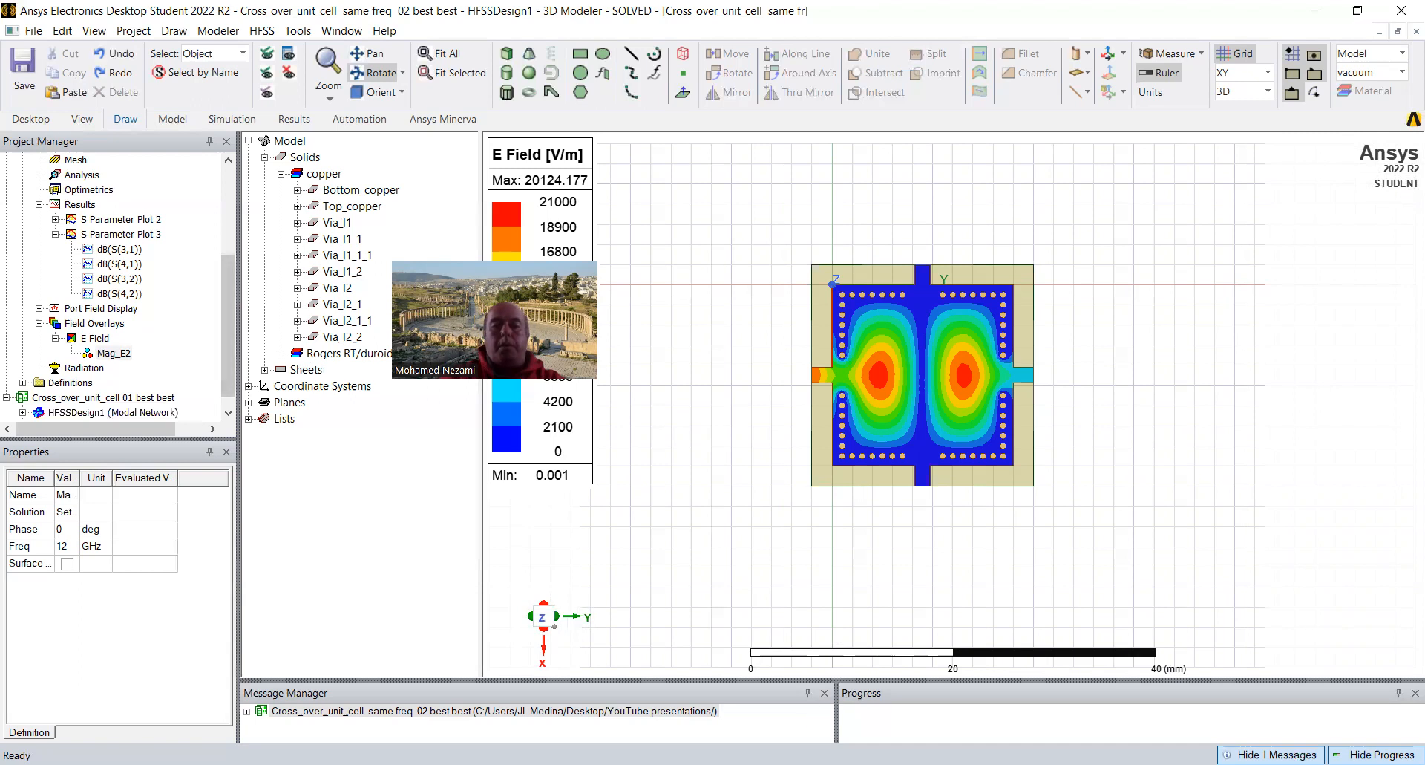
Switch to the Filtering crossover slides in Presentations
{"action": "left_click", "coordinate": [816, 763]}
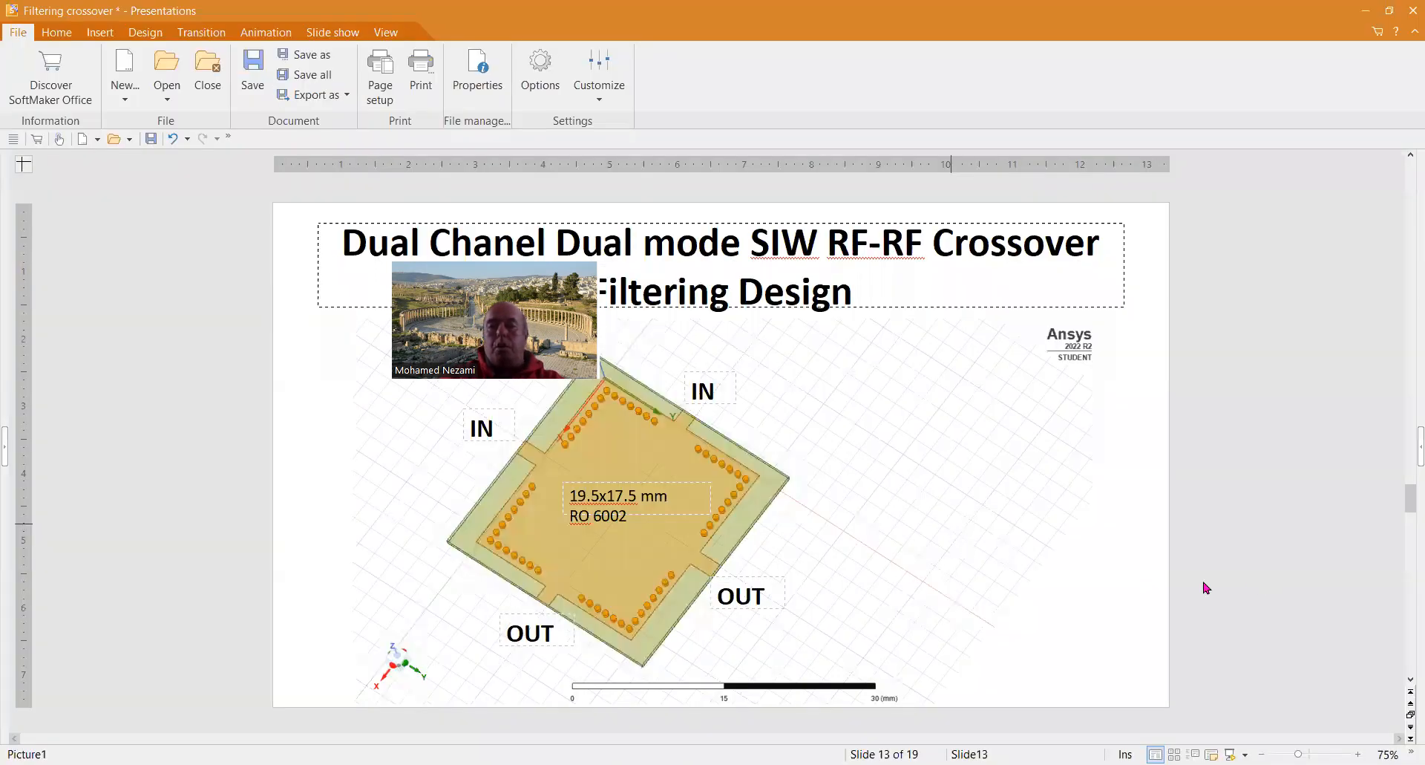
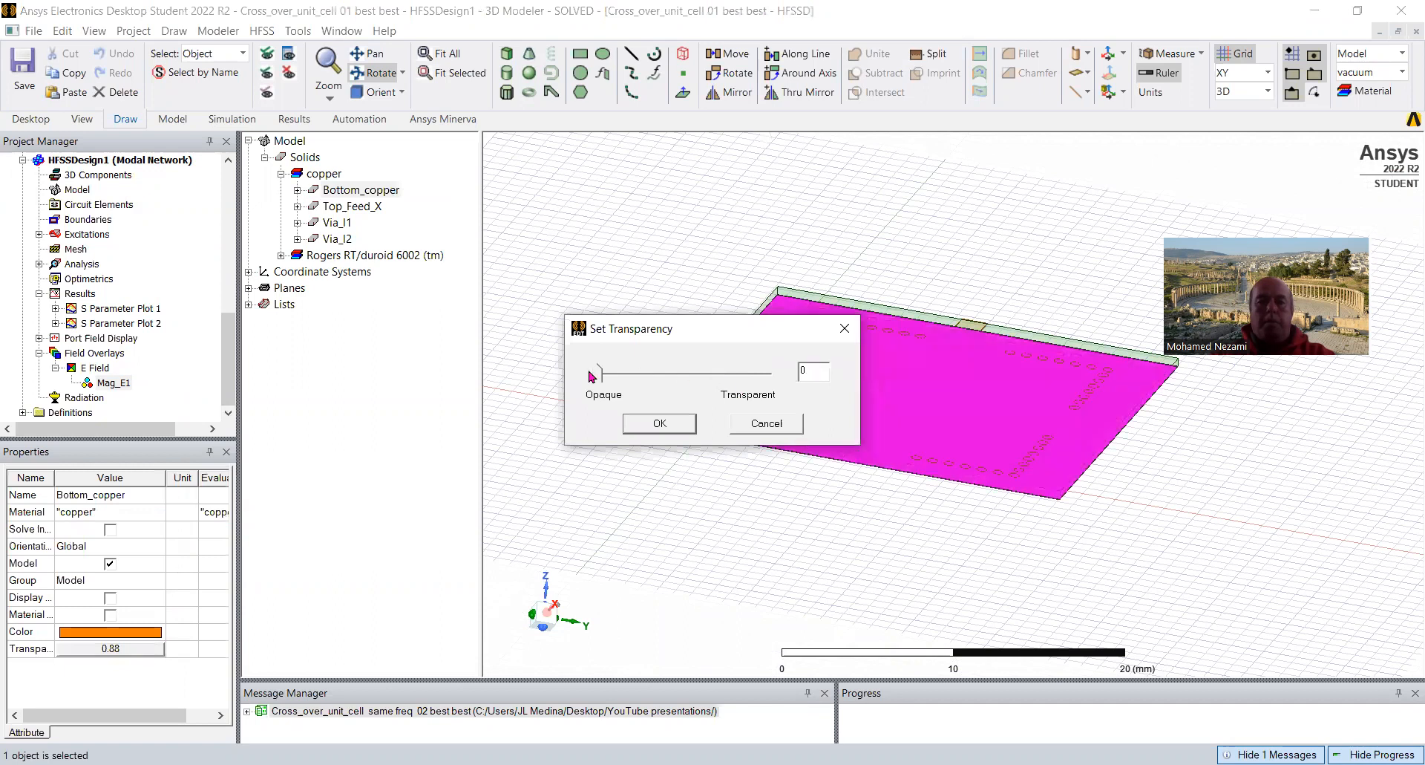
Set the transparency of Bottom_copper to 0 in the Cross_over_unit_cell 01 design and clear the selection
{"action": "left_click", "coordinate": [656, 423]}
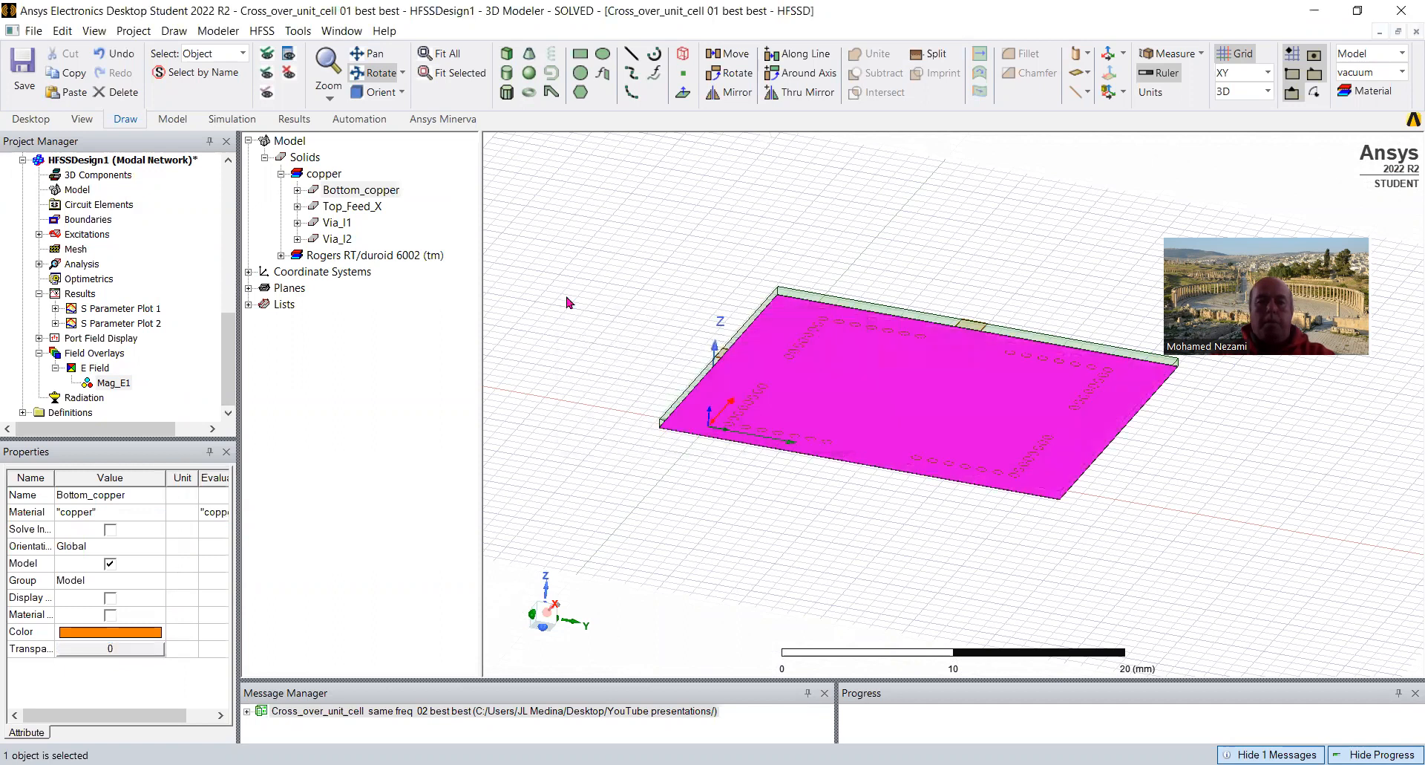
{"action": "right_click", "coordinate": [569, 253]}
{"action": "left_click", "coordinate": [622, 263]}
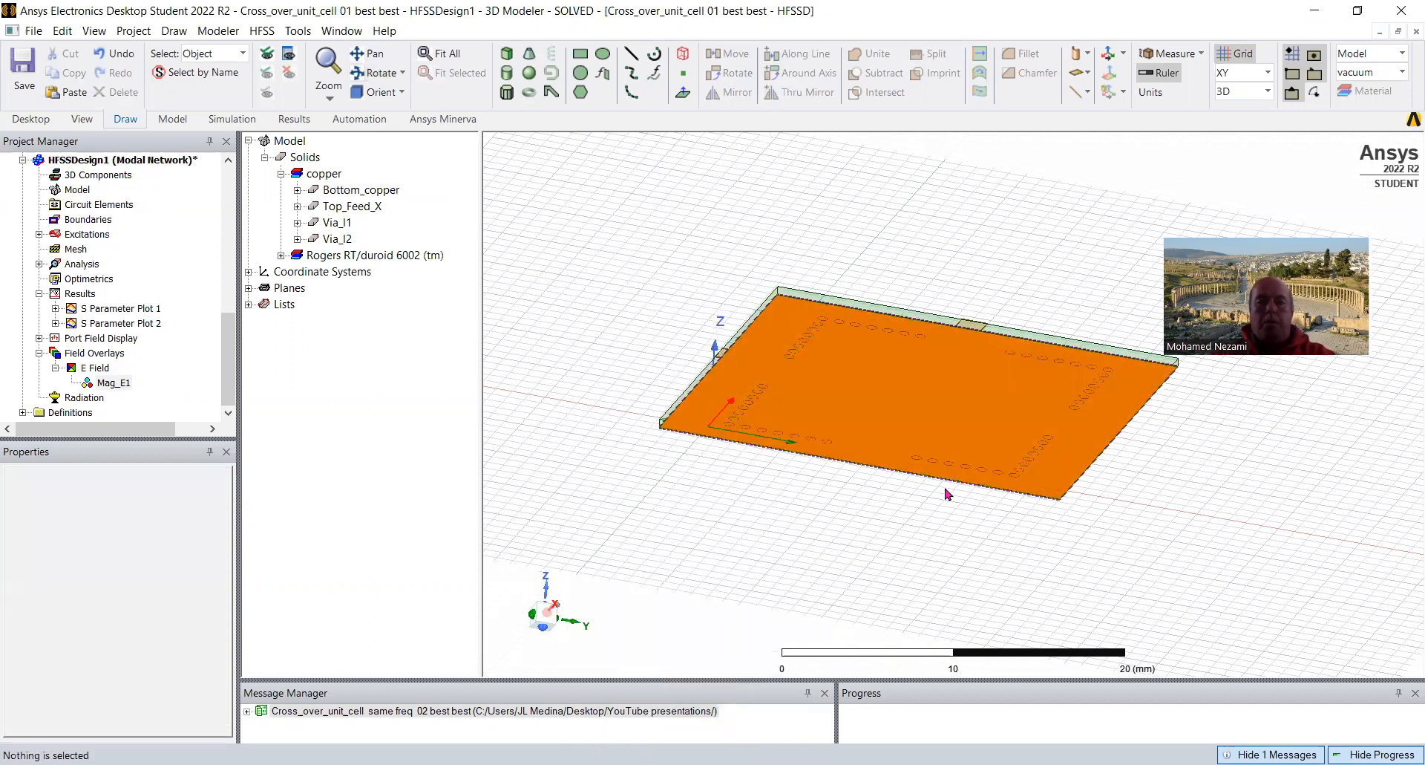
Rotate the model to inspect its top side with the via rows and the feed lines on all four edges
{"action": "left_click", "coordinate": [375, 72]}
{"action": "left_click_drag", "start_coordinate": [921, 386], "coordinate": [980, 326]}
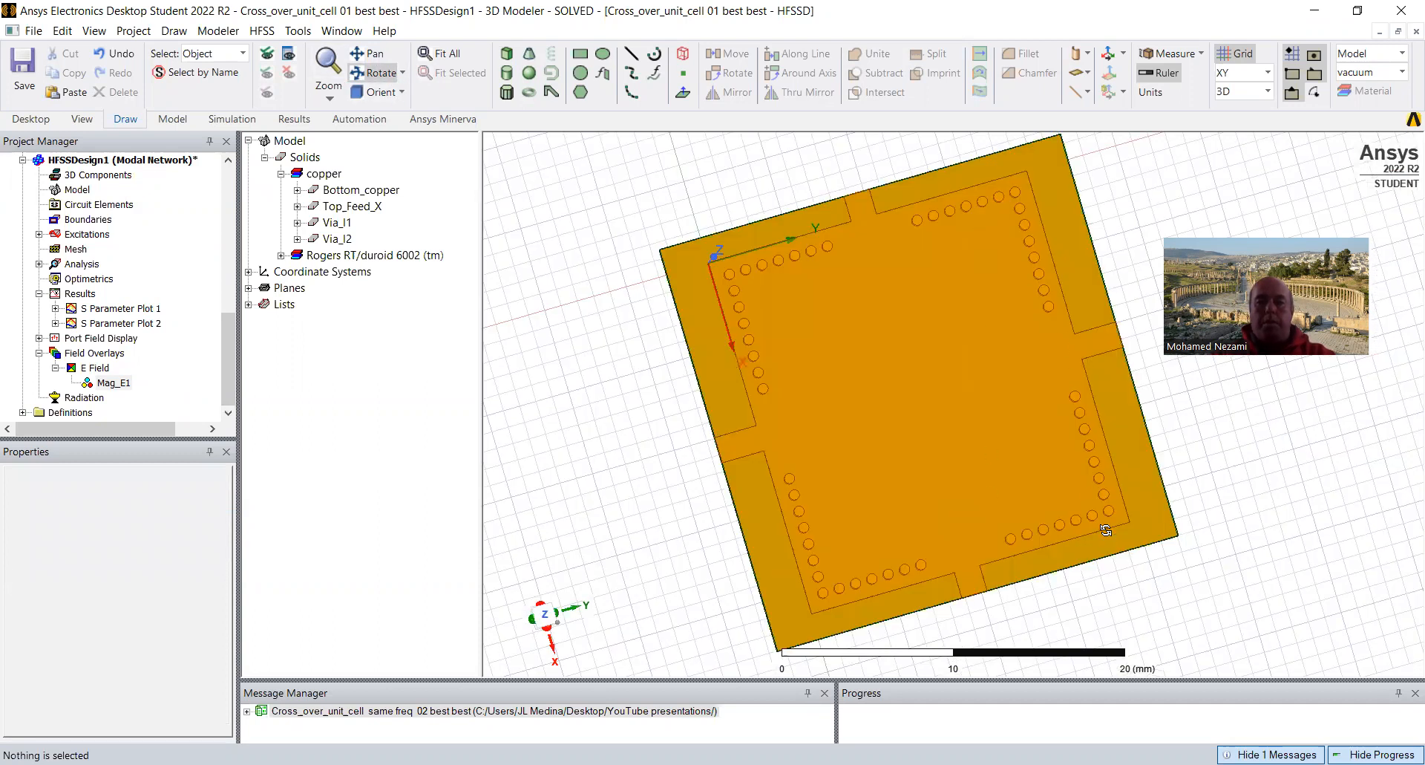
{"action": "left_click_drag", "start_coordinate": [1032, 270], "coordinate": [772, 276]}
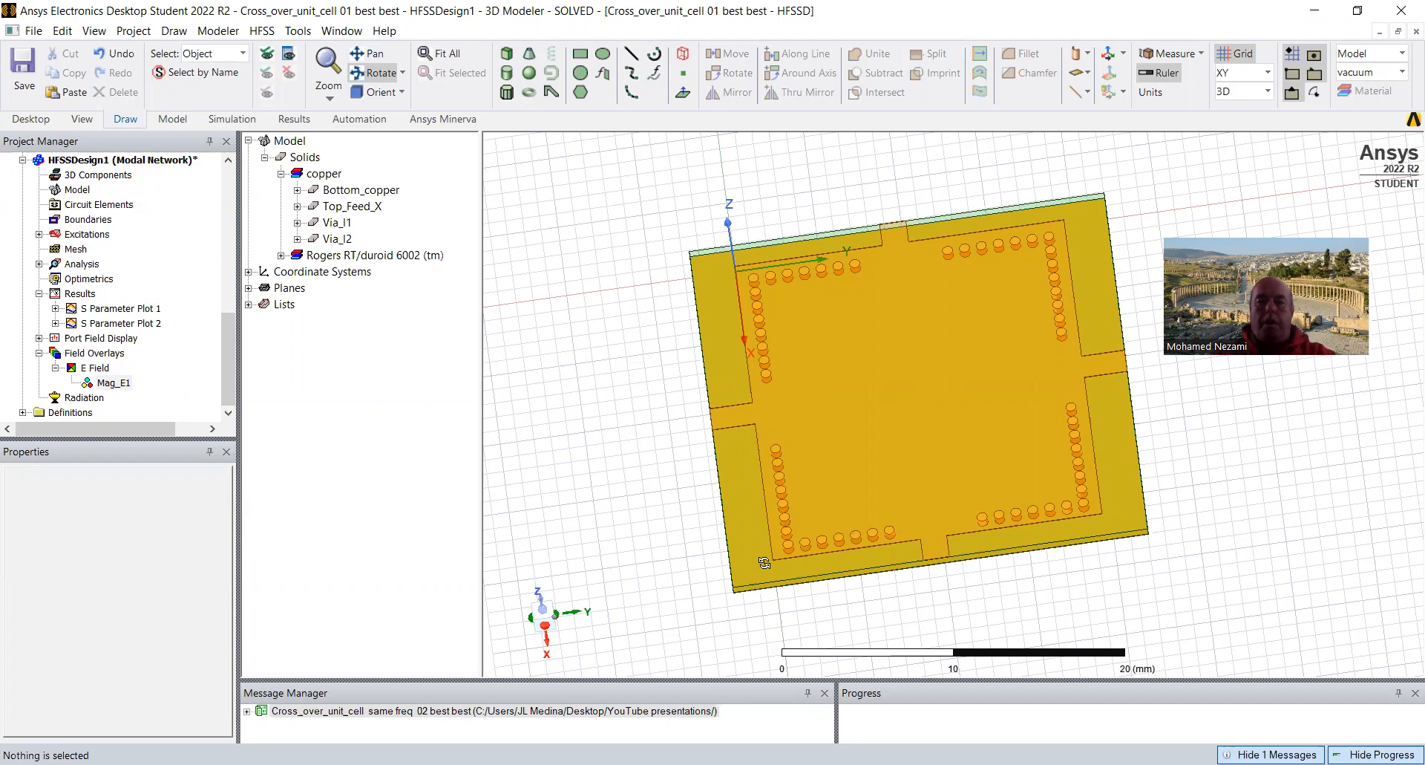
{"action": "left_click_drag", "start_coordinate": [906, 471], "coordinate": [919, 538]}
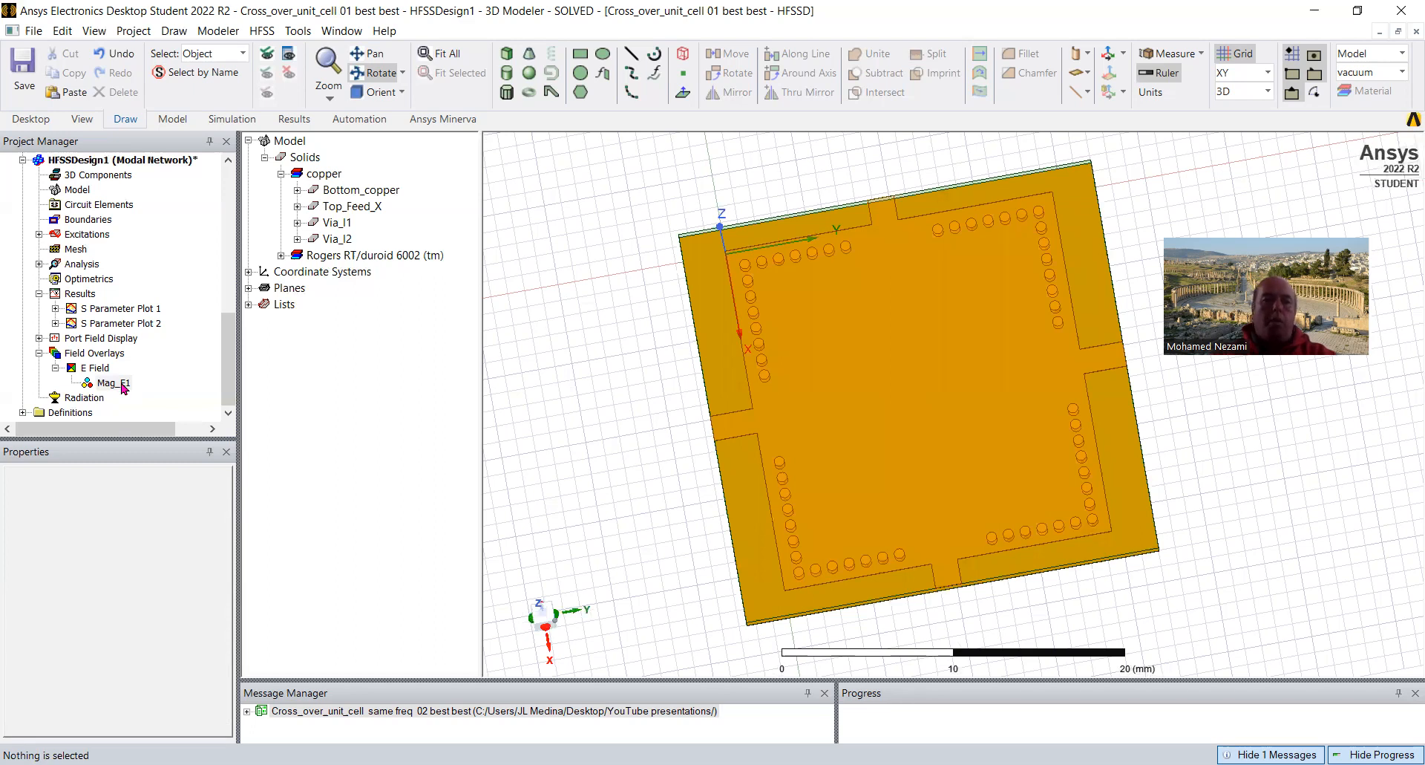
Check S Parameter Plot 1, display the Mag_E1 electric field plot on the model, and hide it
{"action": "double_click", "coordinate": [121, 308]}
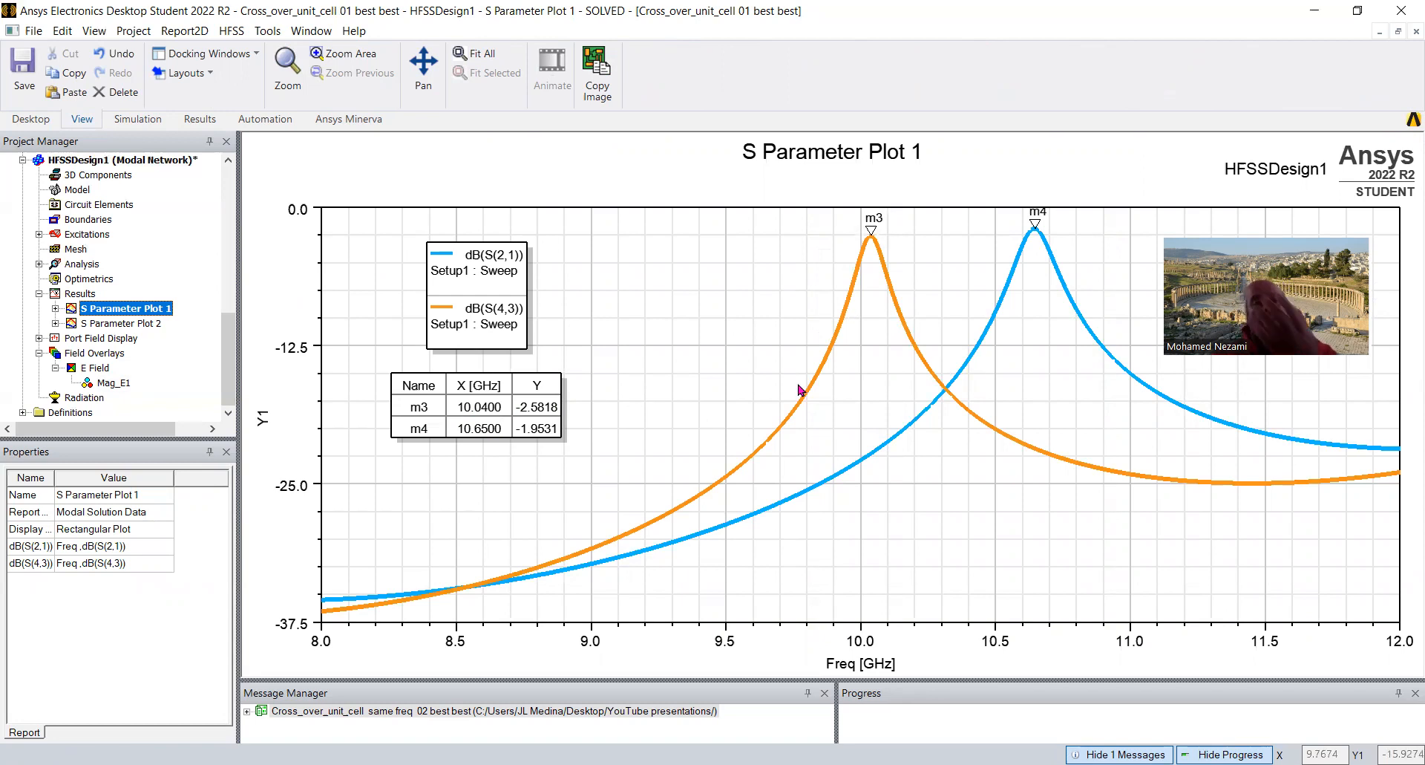
{"action": "left_click", "coordinate": [104, 383]}
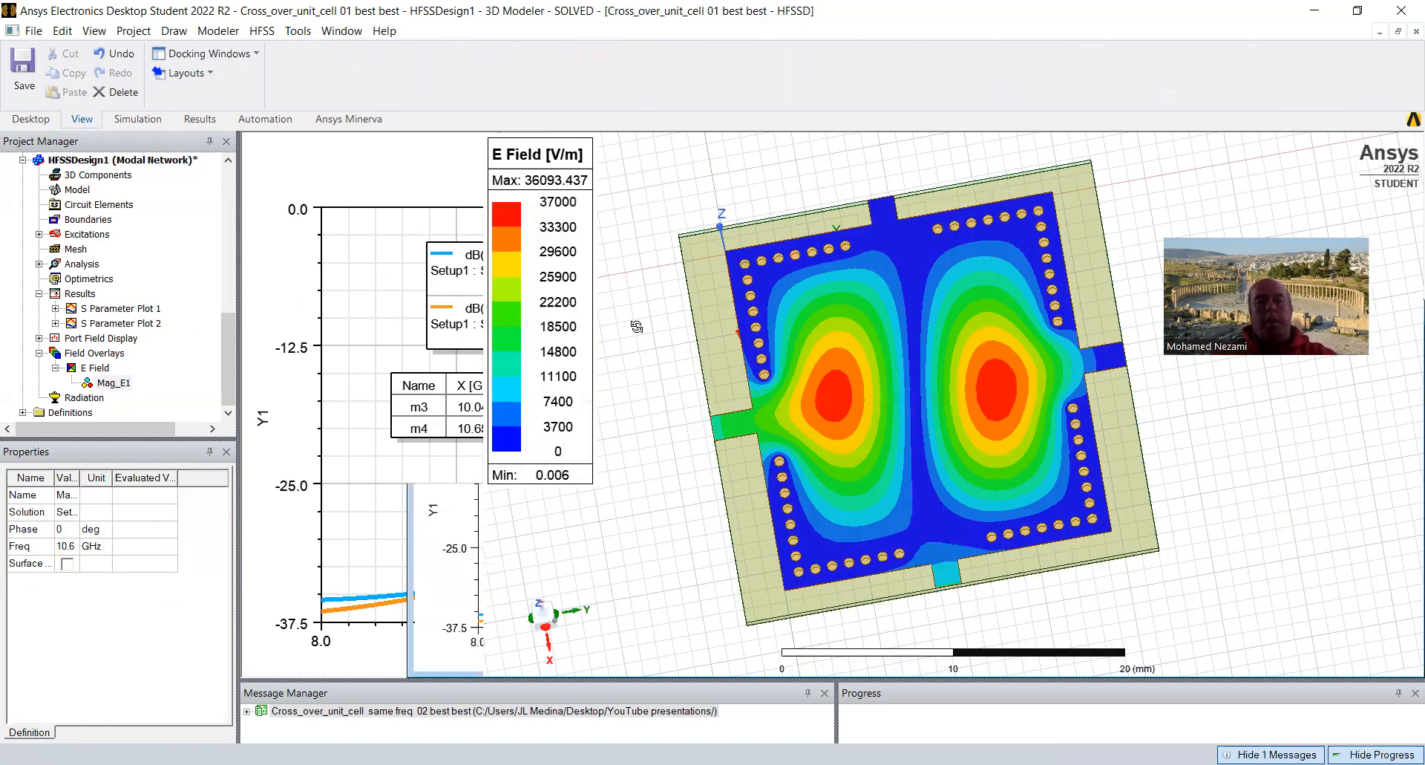
{"action": "right_click", "coordinate": [115, 383]}
{"action": "left_click", "coordinate": [182, 522]}
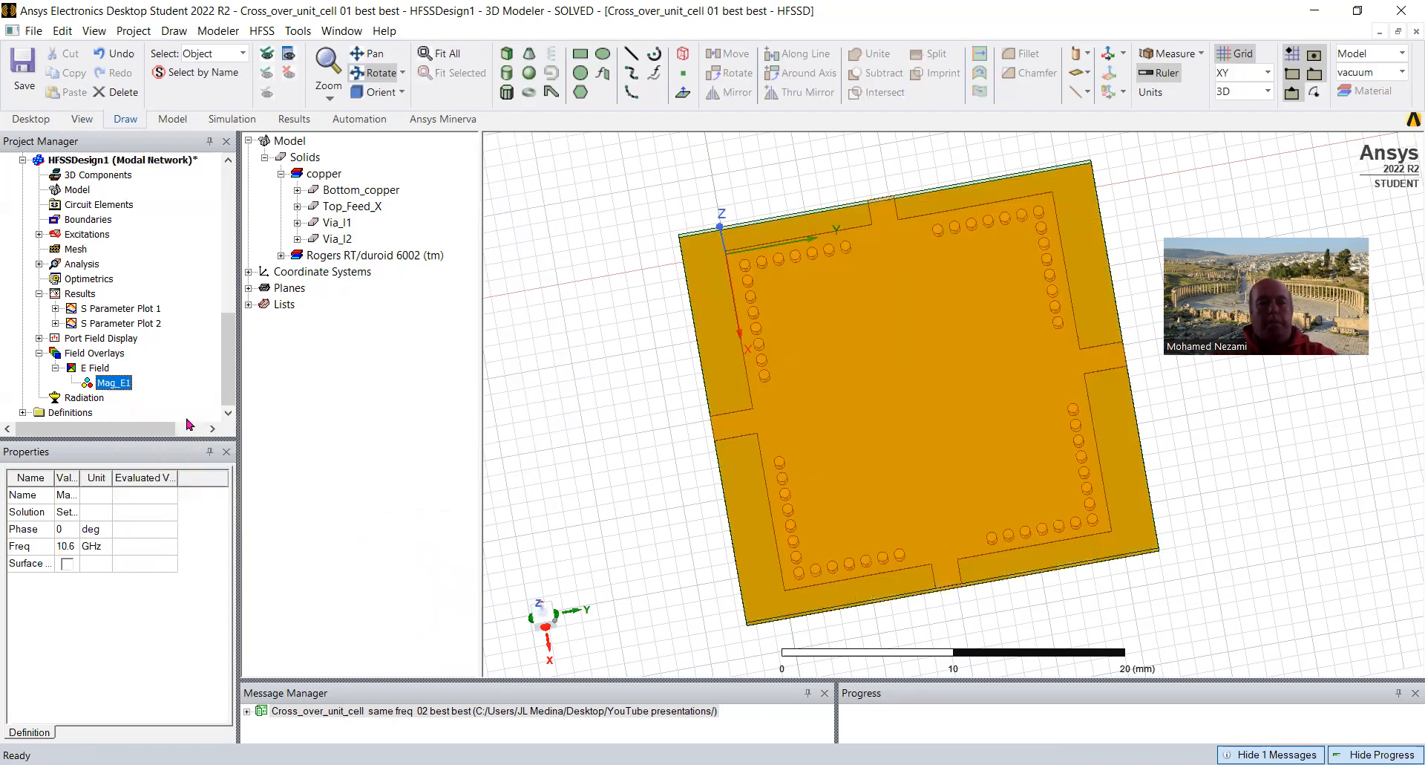
Reopen S Parameter Plot 1, bring back the Mag_E1 field plot for another look, and hide it again
{"action": "double_click", "coordinate": [139, 310]}
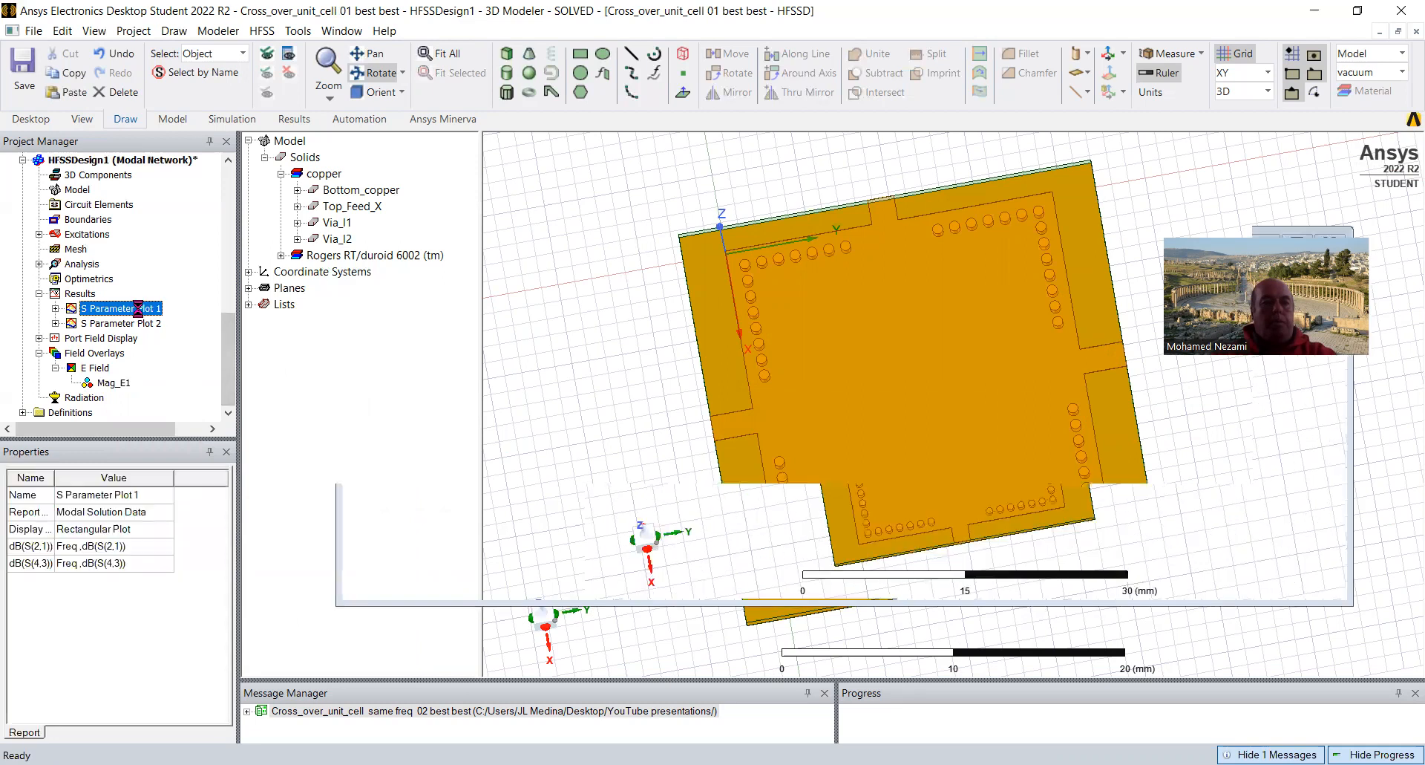
{"action": "left_click", "coordinate": [115, 383]}
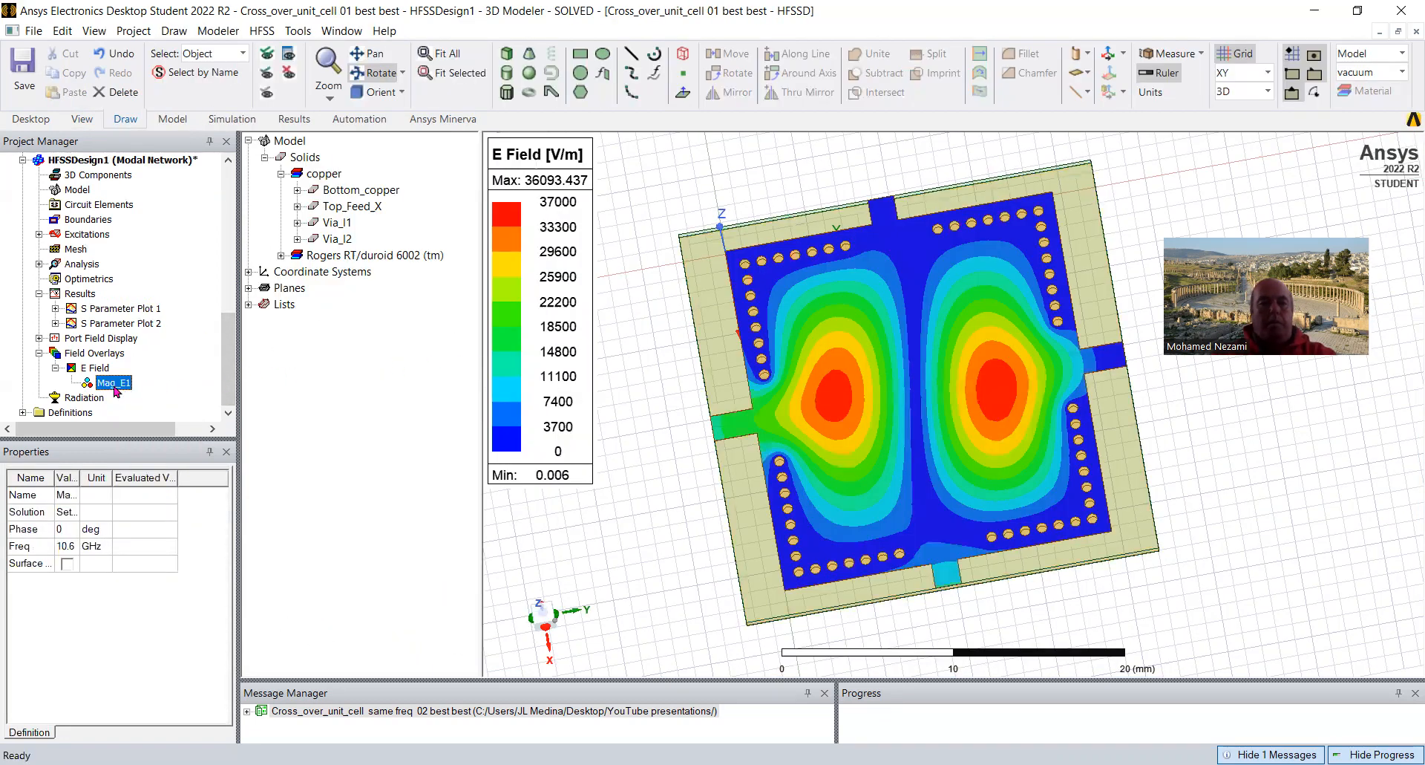
{"action": "right_click", "coordinate": [115, 383]}
{"action": "left_click", "coordinate": [315, 520]}
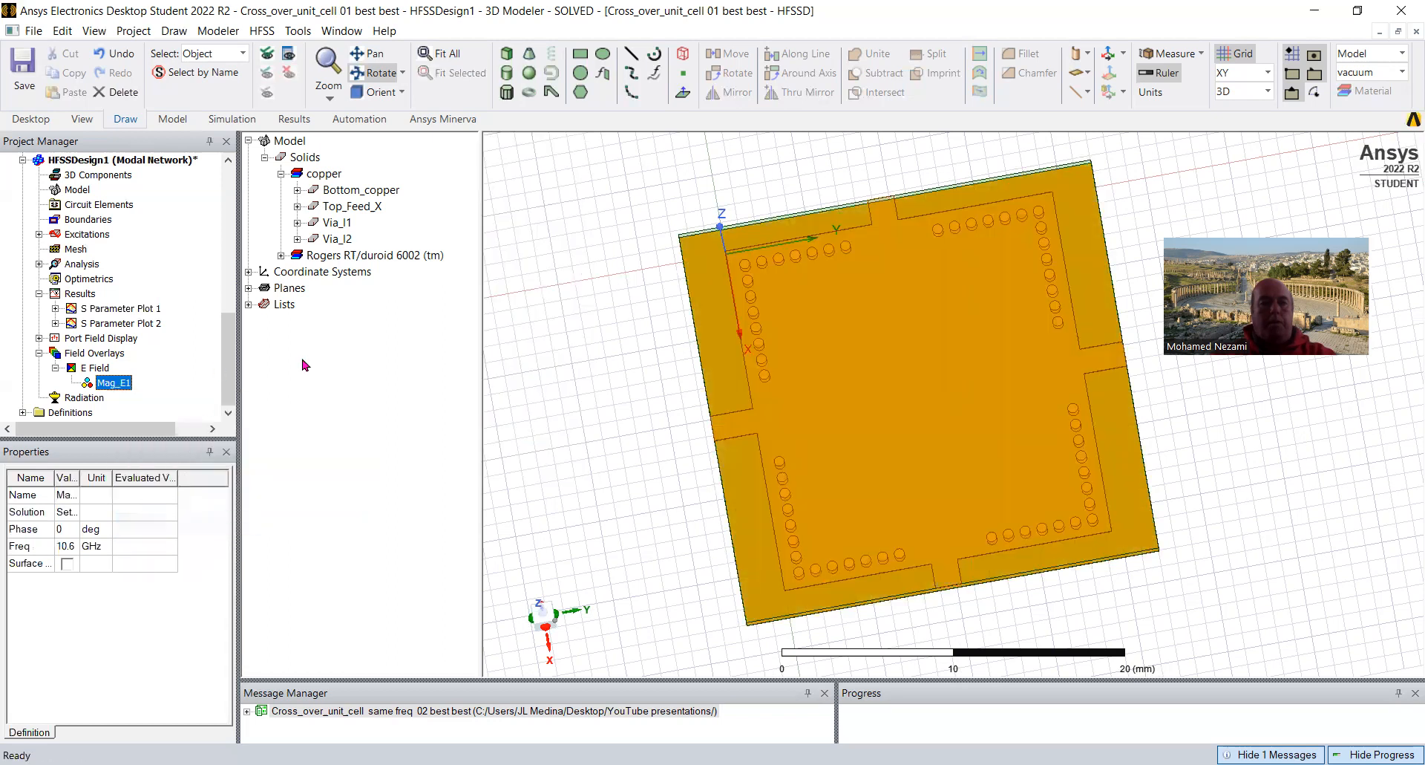
Rotate the model into a tilted view to inspect its top copper, feed lines and via rows
{"action": "mouse_move", "coordinate": [786, 371]}
{"action": "left_mouse_down"}
{"action": "mouse_move", "coordinate": [778, 304]}
{"action": "mouse_move", "coordinate": [632, 253]}
{"action": "left_mouse_up"}
{"action": "right_click", "coordinate": [632, 253]}
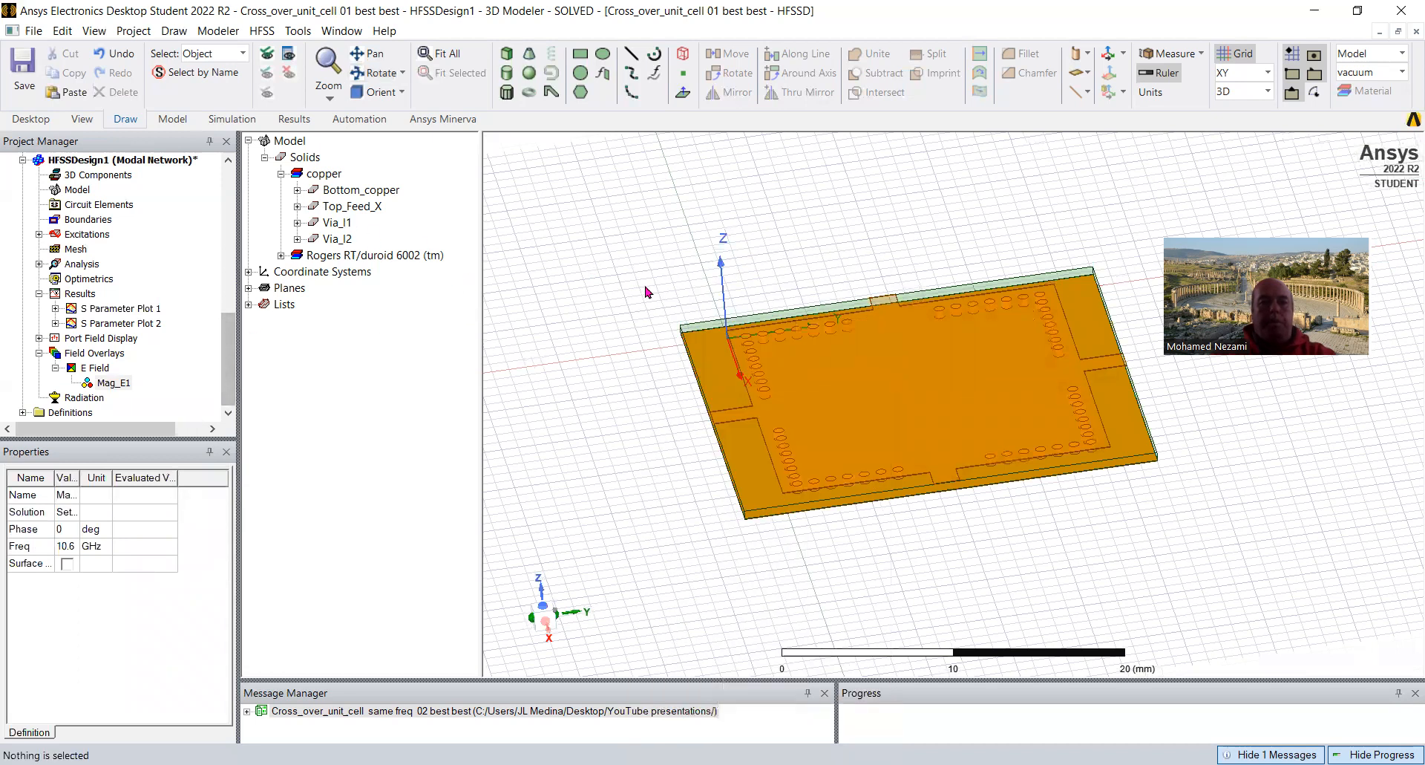
{"action": "left_click", "coordinate": [375, 73]}
{"action": "mouse_move", "coordinate": [878, 385]}
{"action": "left_mouse_down"}
{"action": "mouse_move", "coordinate": [857, 483]}
{"action": "mouse_move", "coordinate": [831, 433]}
{"action": "mouse_move", "coordinate": [851, 380]}
{"action": "left_mouse_up"}
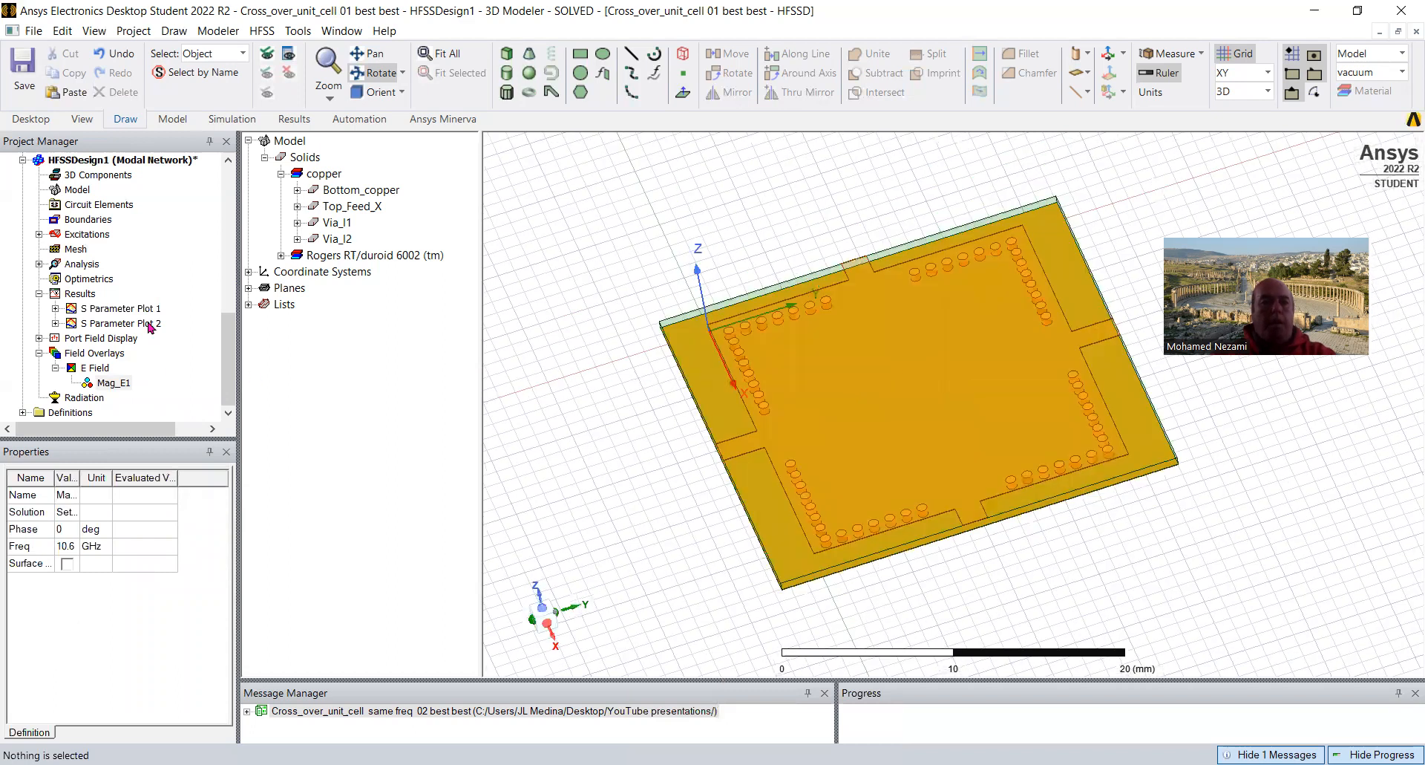
Review S Parameter Plot 1 with the S(2,1) and S(4,3) curves, followed by S Parameter Plot 2
{"action": "double_click", "coordinate": [120, 309]}
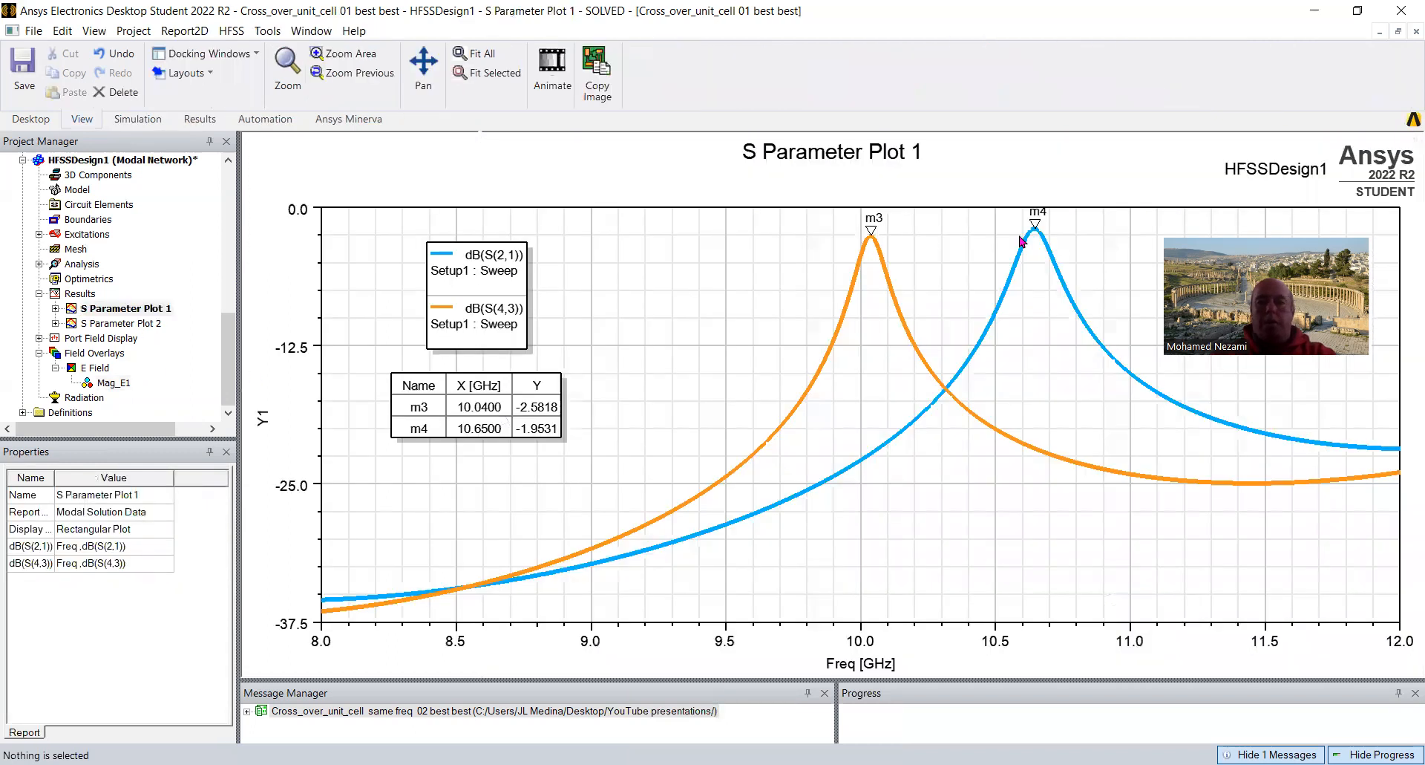
{"action": "left_click", "coordinate": [131, 323]}
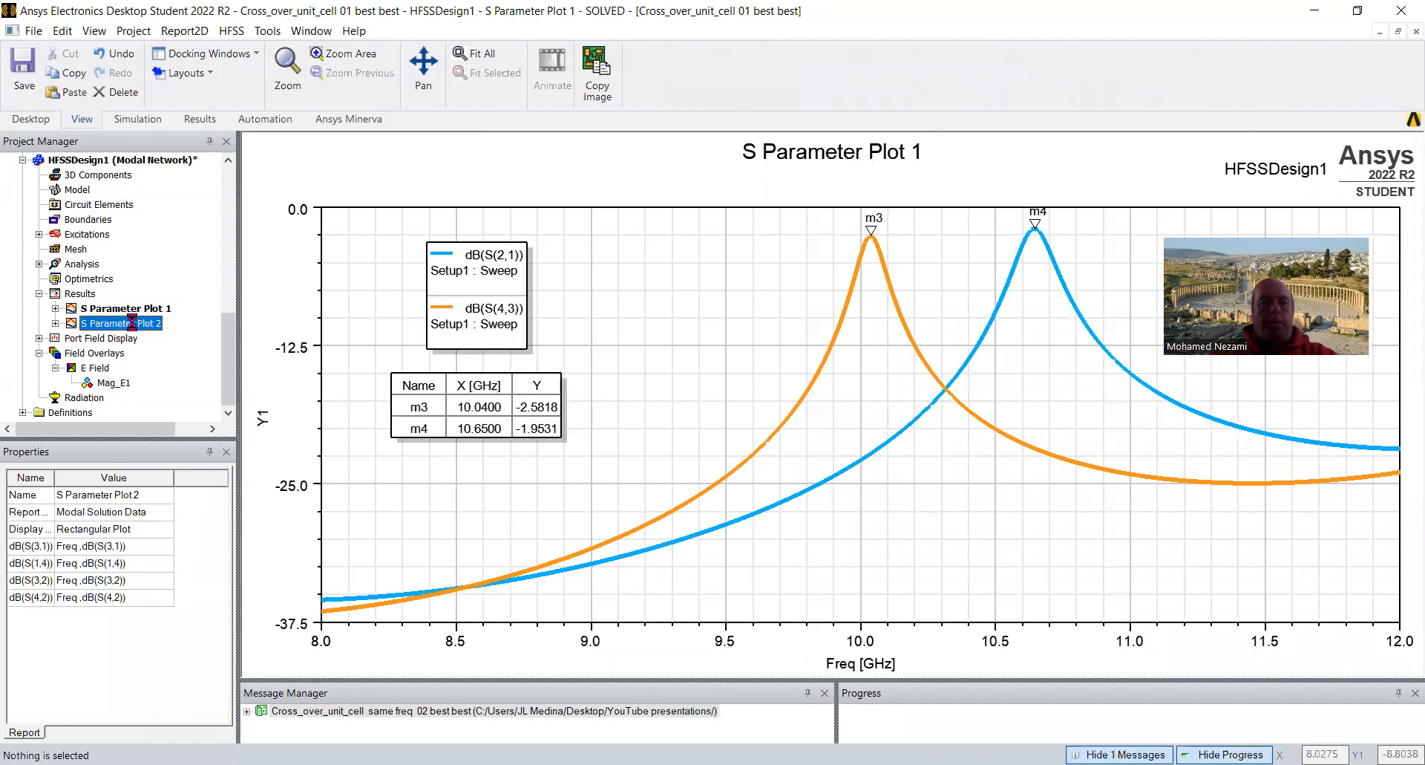
{"action": "double_click", "coordinate": [131, 323]}
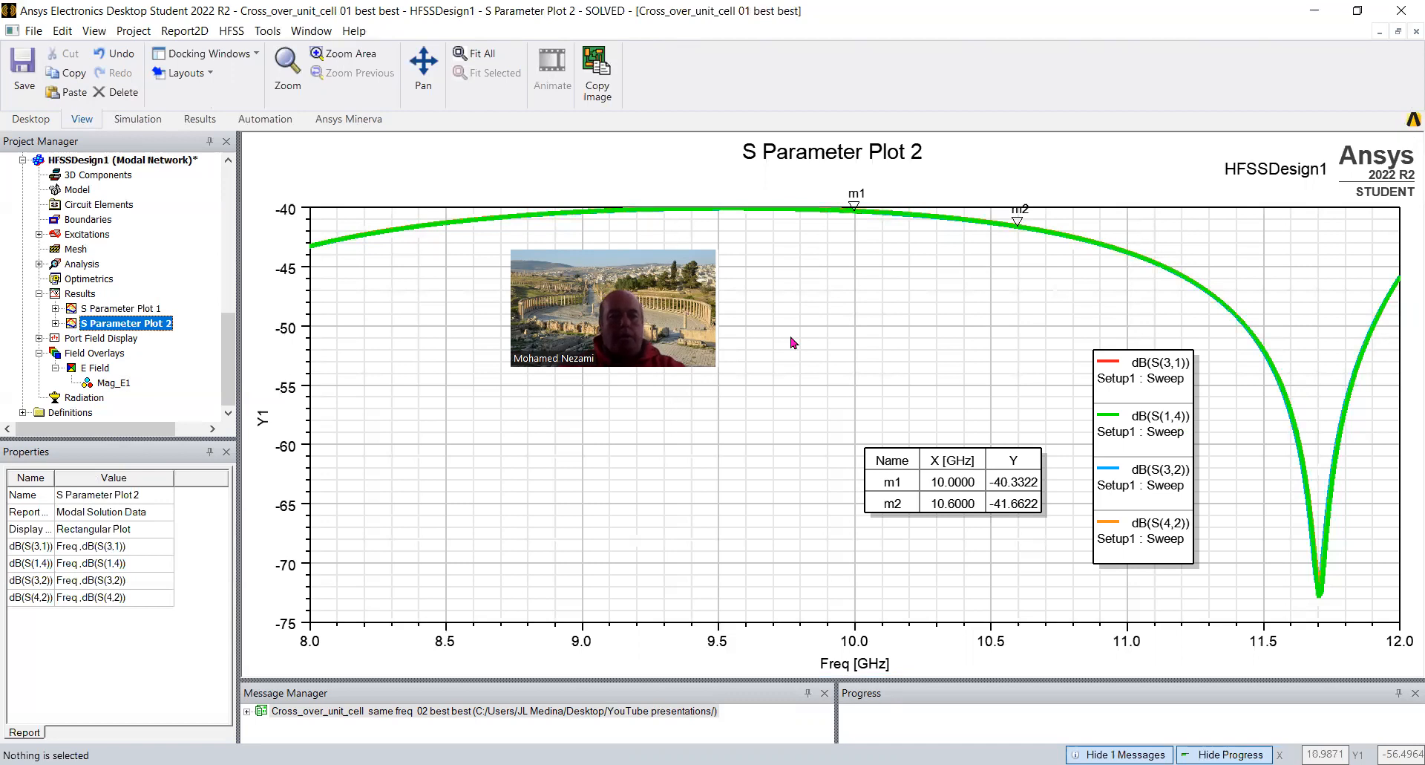
Display the Mag_E1 field plot, recheck S Parameter Plot 2, and return to the field plot
{"action": "double_click", "coordinate": [109, 385]}
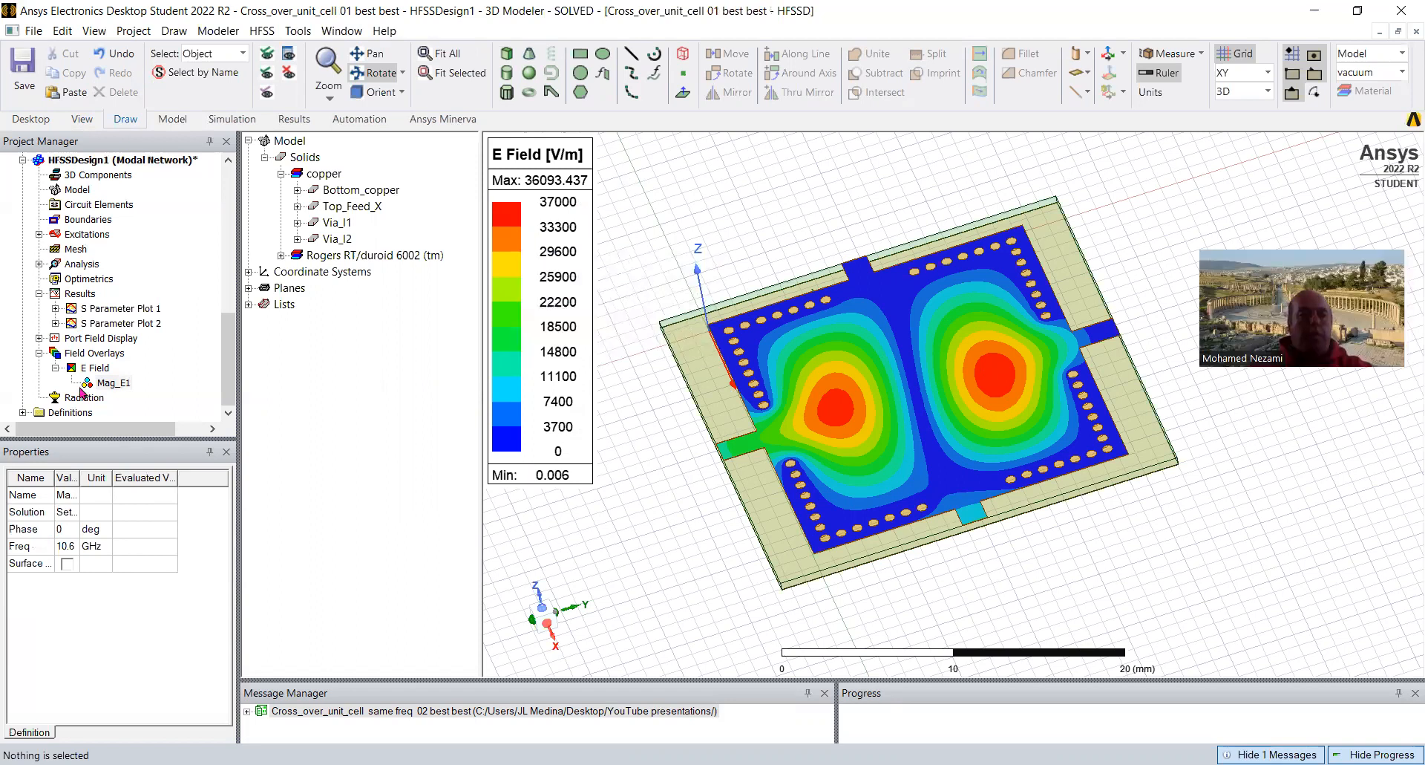
{"action": "double_click", "coordinate": [126, 324]}
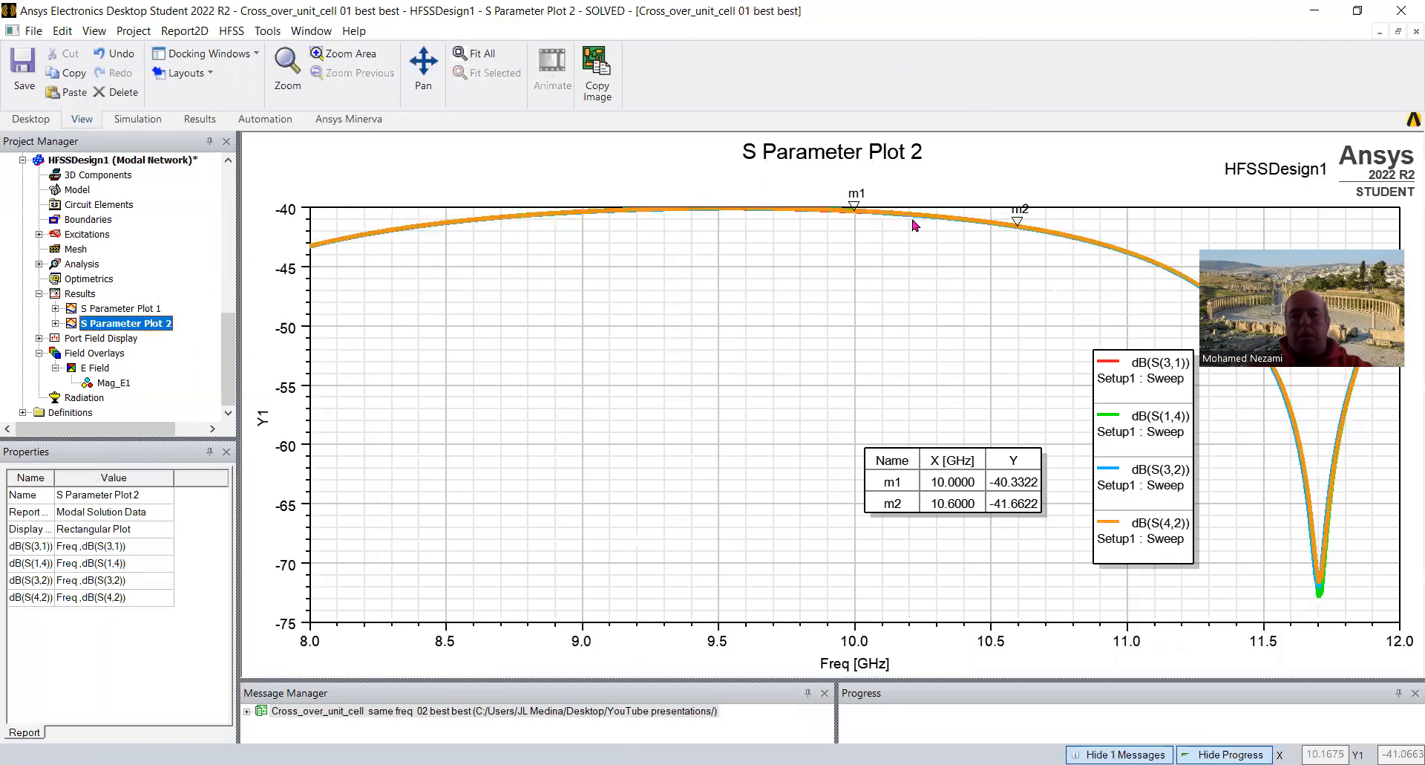
{"action": "mouse_move", "coordinate": [232, 367]}
{"action": "left_mouse_down"}
{"action": "mouse_move", "coordinate": [234, 353]}
{"action": "mouse_move", "coordinate": [234, 368]}
{"action": "left_mouse_up"}
{"action": "double_click", "coordinate": [119, 383]}
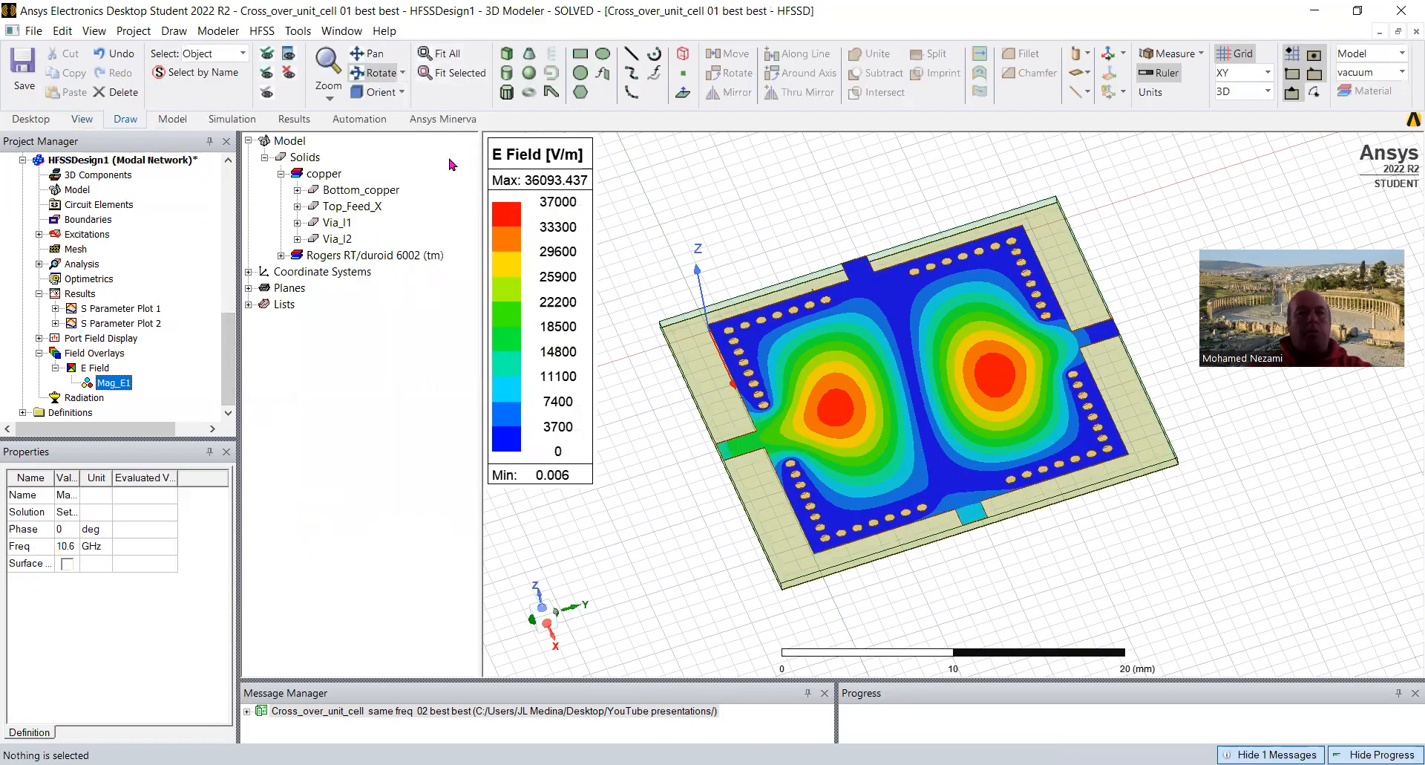
Orient the field plot to the top view and highlight wave port 1 among the design's excitations
{"action": "left_click", "coordinate": [402, 92]}
{"action": "left_click", "coordinate": [384, 112]}
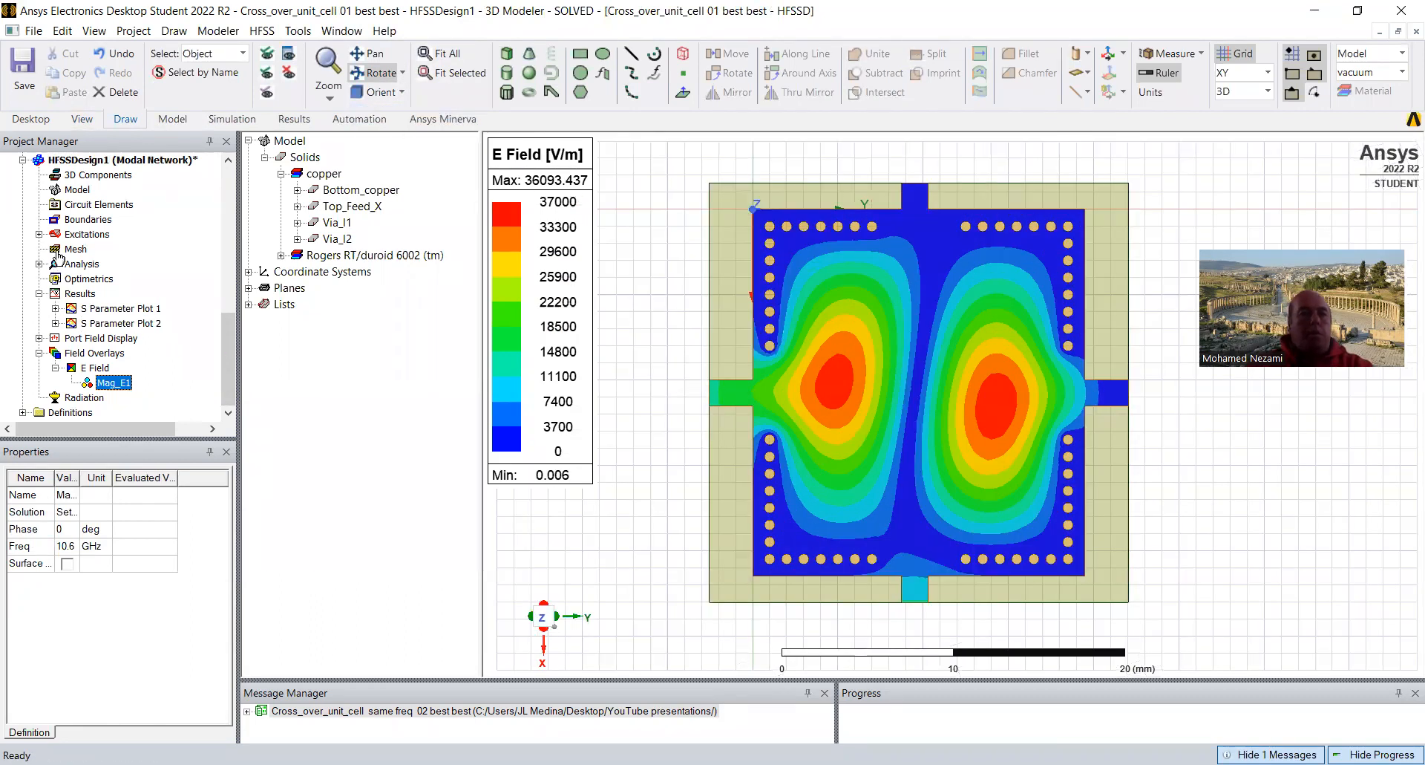
{"action": "left_click", "coordinate": [40, 233]}
{"action": "left_click", "coordinate": [74, 250]}
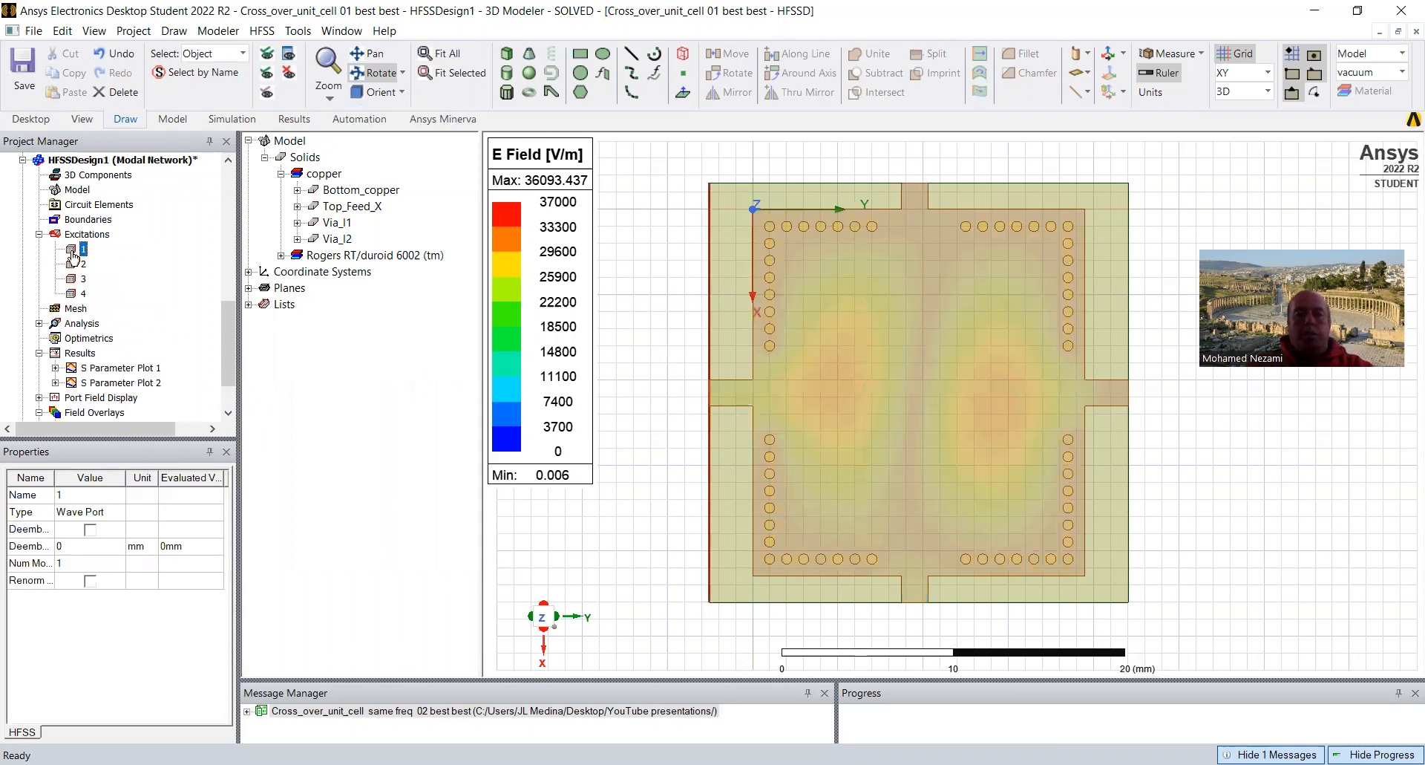
Tilt the model to inspect the port edge, clear the port selection, and restore the top view
{"action": "left_click_drag", "start_coordinate": [816, 378], "coordinate": [685, 289]}
{"action": "right_click", "coordinate": [686, 290]}
{"action": "left_click", "coordinate": [763, 262]}
{"action": "left_click", "coordinate": [673, 318]}
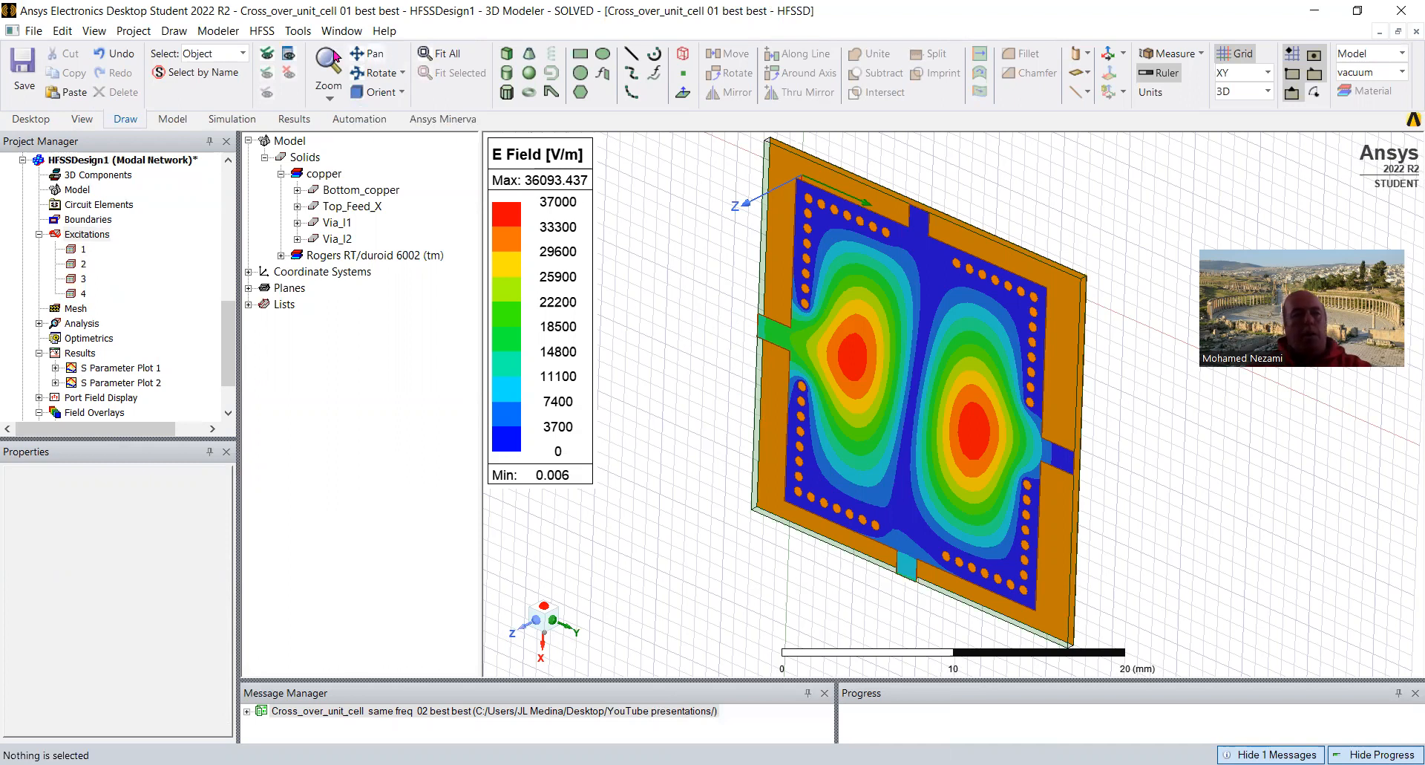
{"action": "left_click", "coordinate": [380, 91]}
{"action": "left_click", "coordinate": [401, 120]}
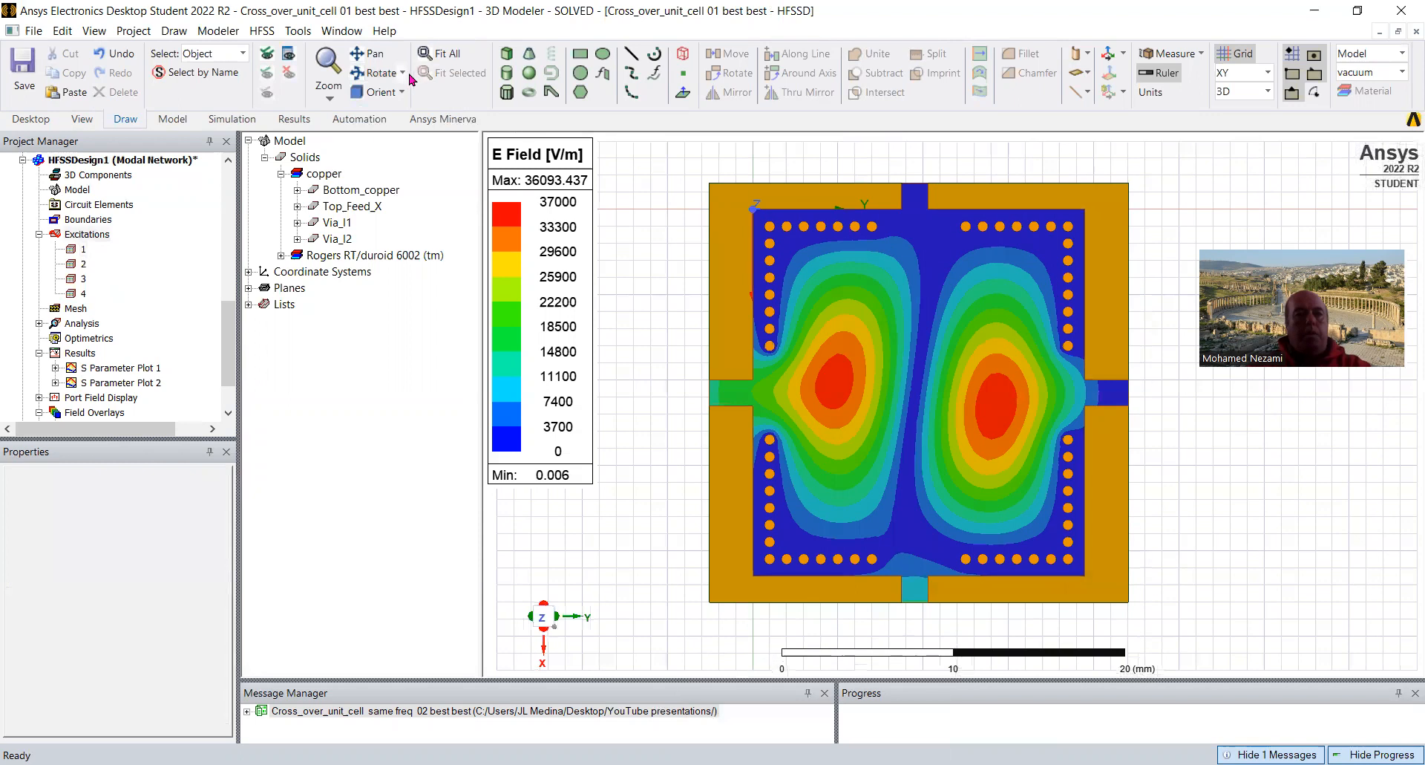
Edit the post-process field sources to set the magnitude of port source 3:1 to 0 W
{"action": "left_click", "coordinate": [338, 31]}
{"action": "left_click", "coordinate": [326, 31]}
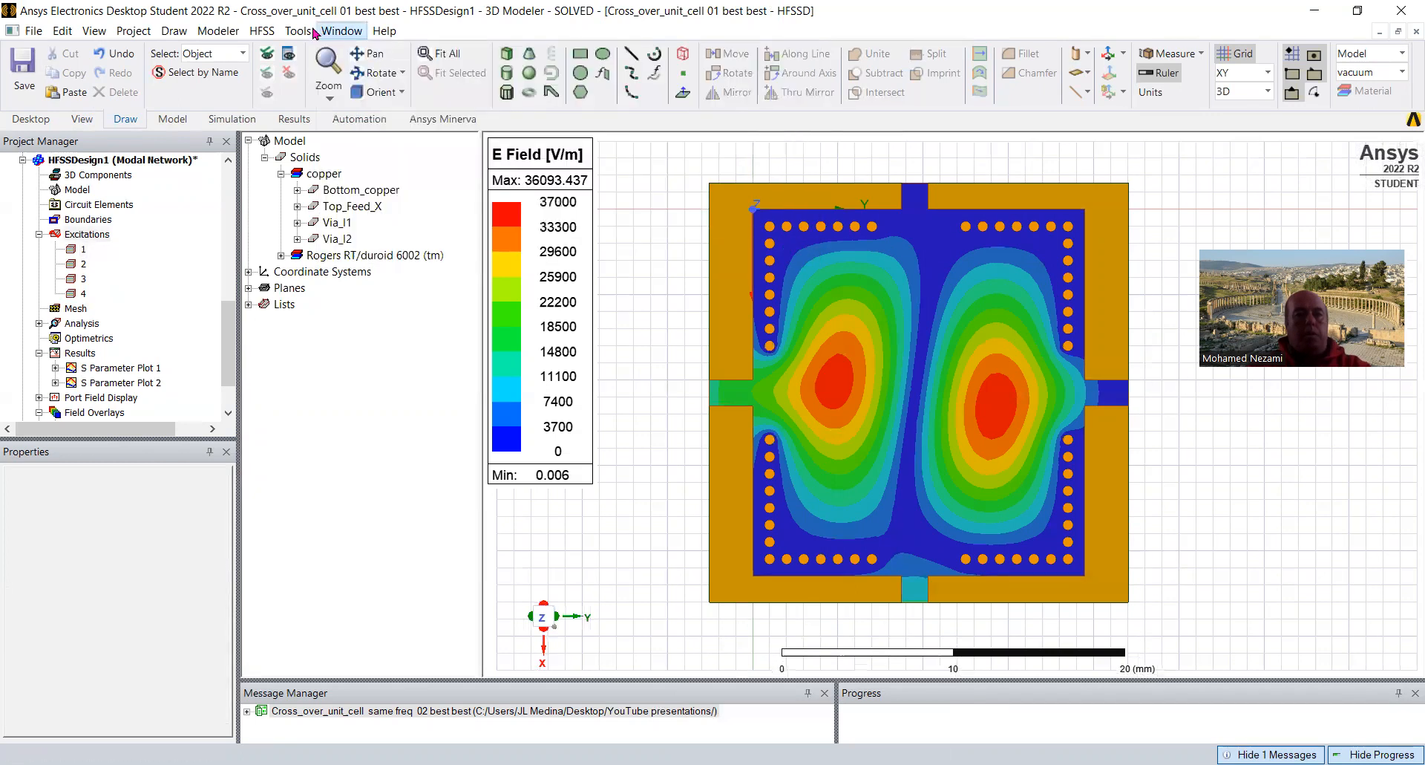
{"action": "left_click", "coordinate": [264, 32]}
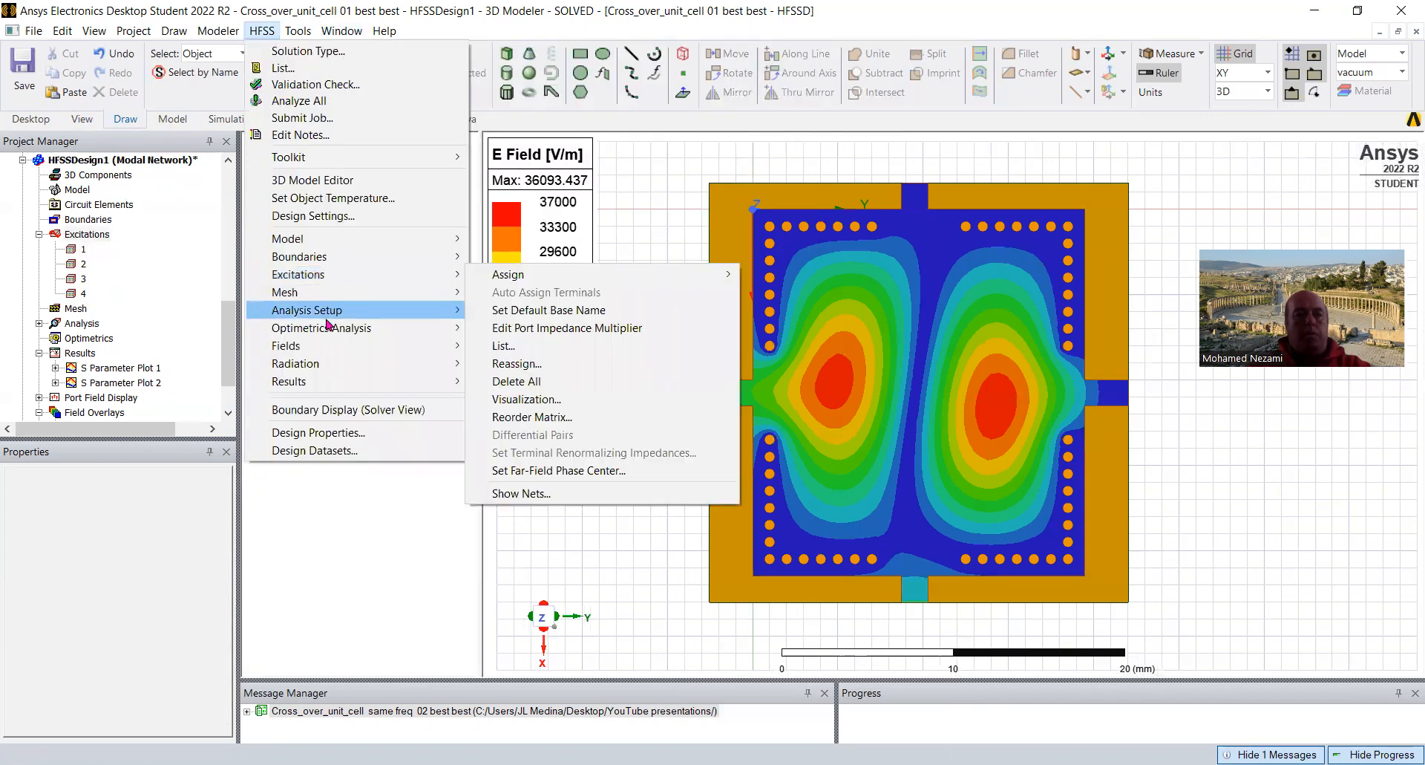
{"action": "mouse_move", "coordinate": [336, 349]}
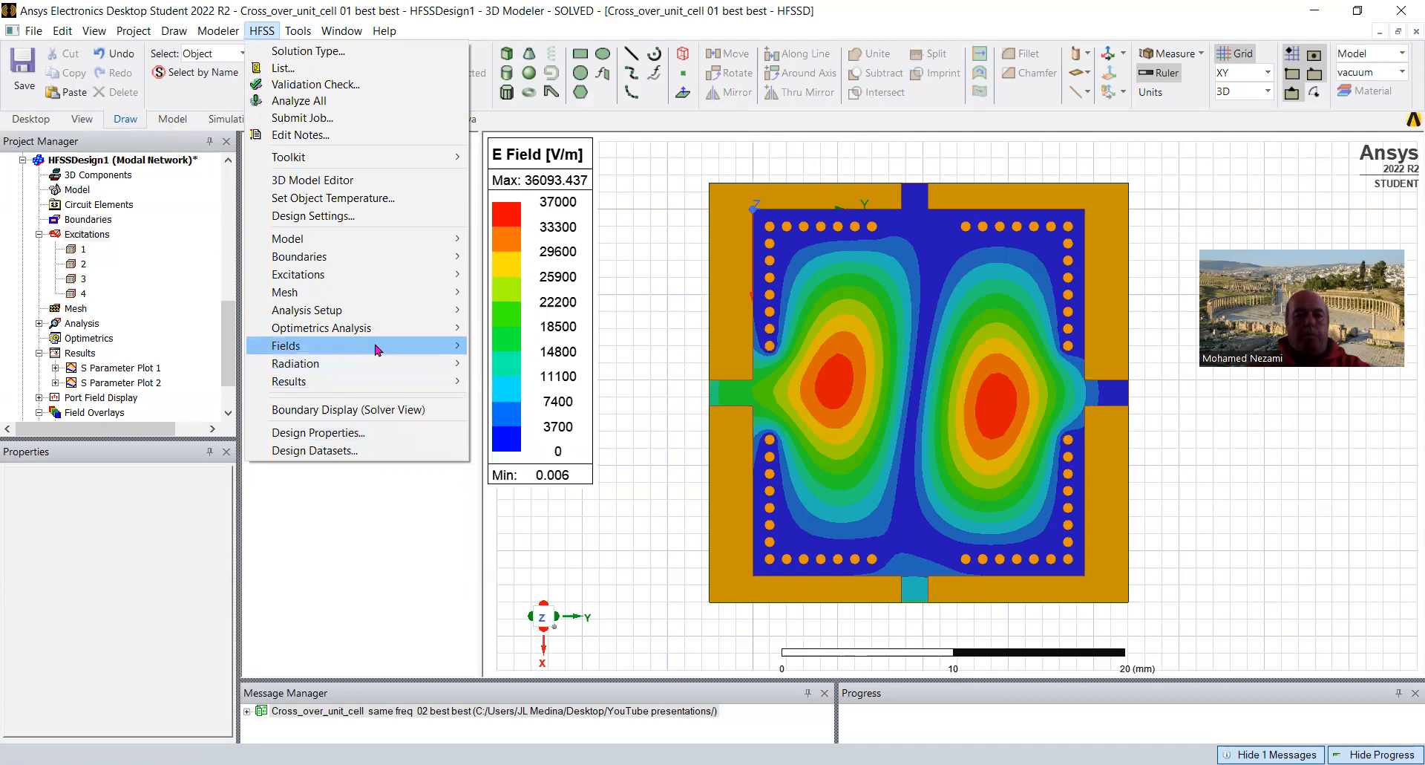
{"action": "left_click", "coordinate": [534, 438]}
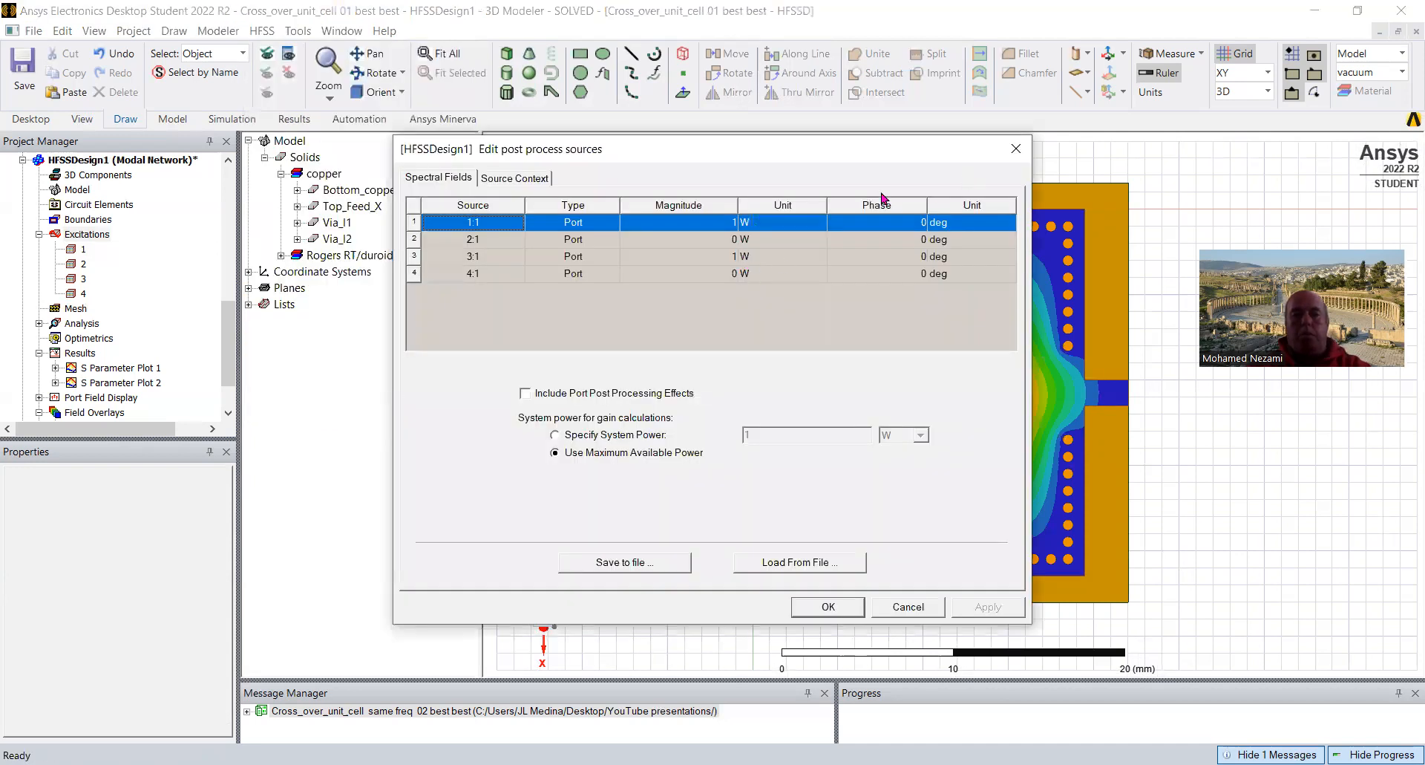
{"action": "left_click", "coordinate": [730, 260]}
{"action": "type", "text": "0"}
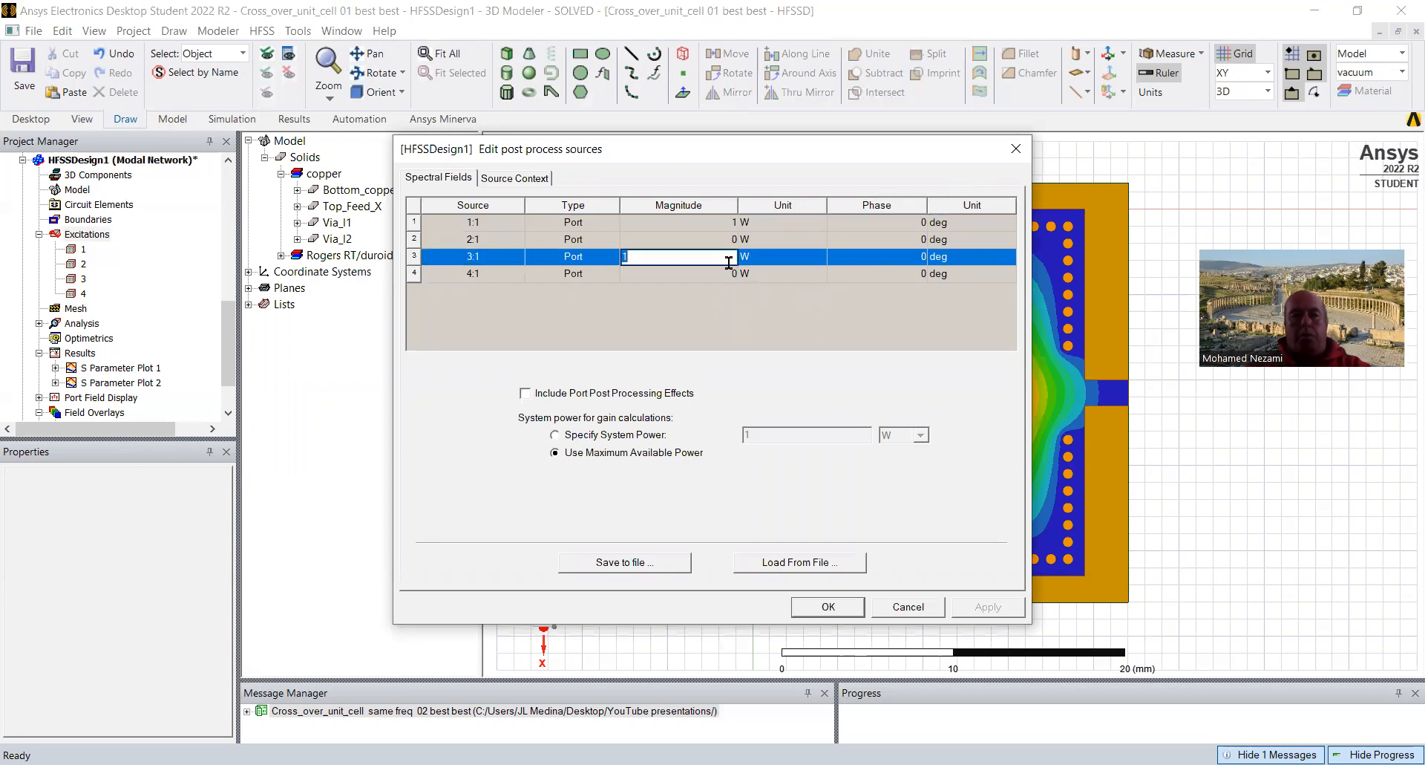
{"action": "left_click", "coordinate": [823, 607]}
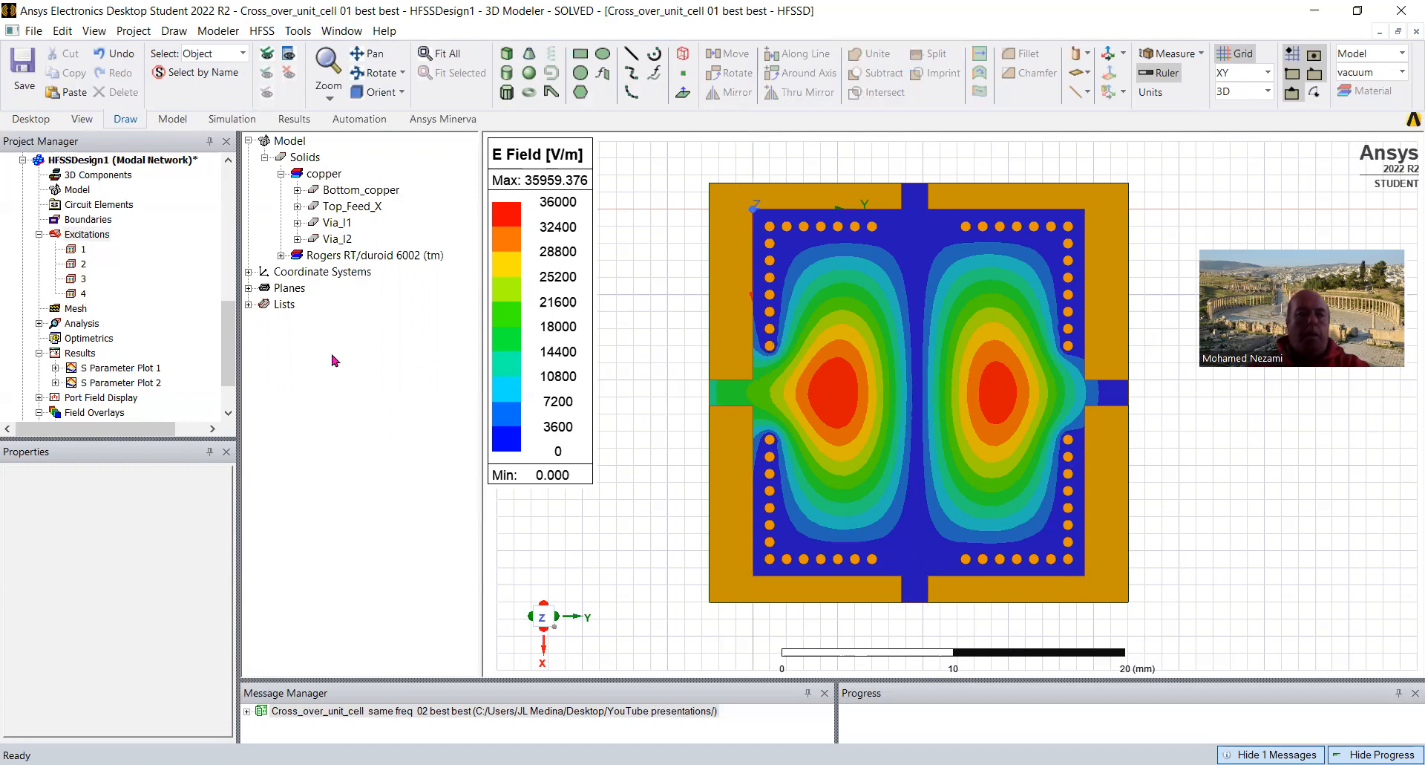
Edit the field sources again, setting source 1:1 to 0 W and source 3:1 to 1 W
{"action": "left_click", "coordinate": [262, 34]}
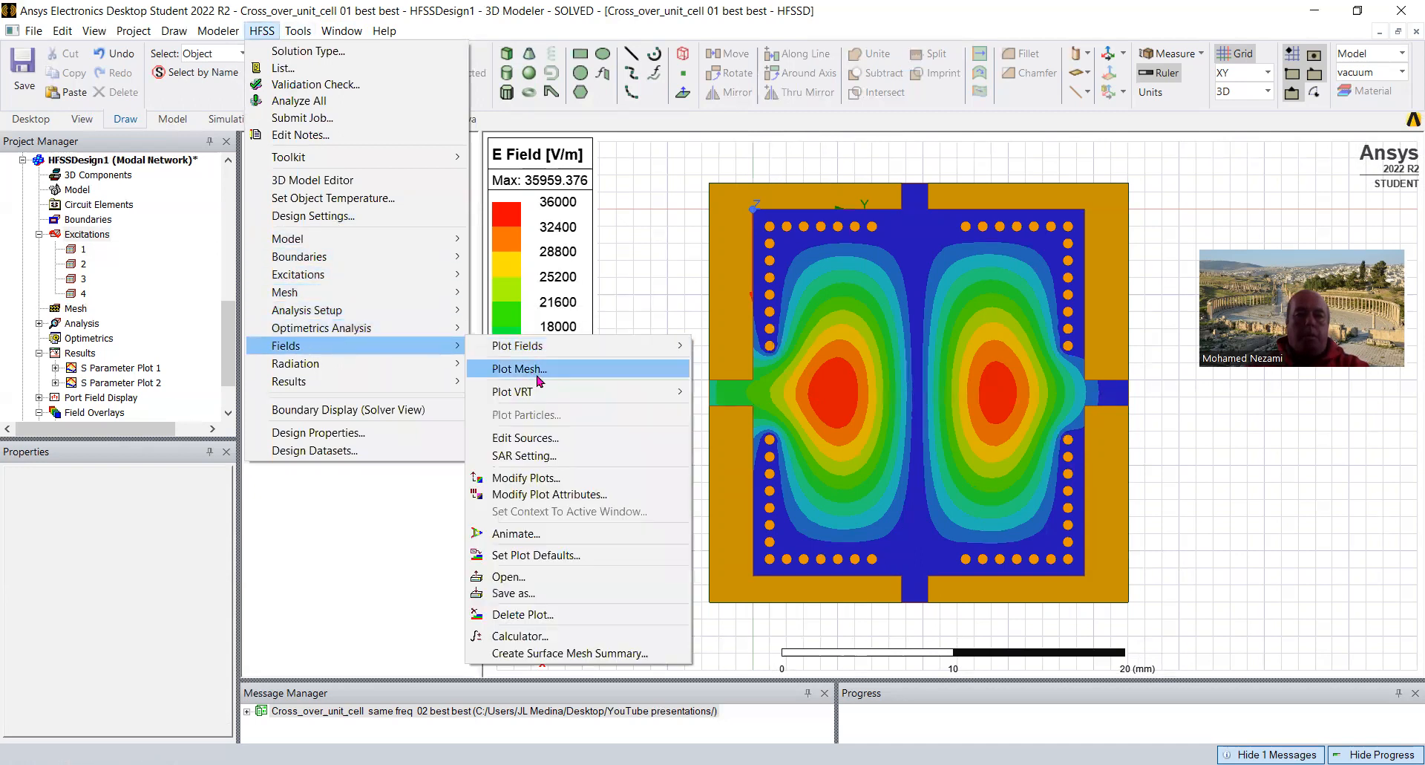
{"action": "left_click", "coordinate": [545, 442]}
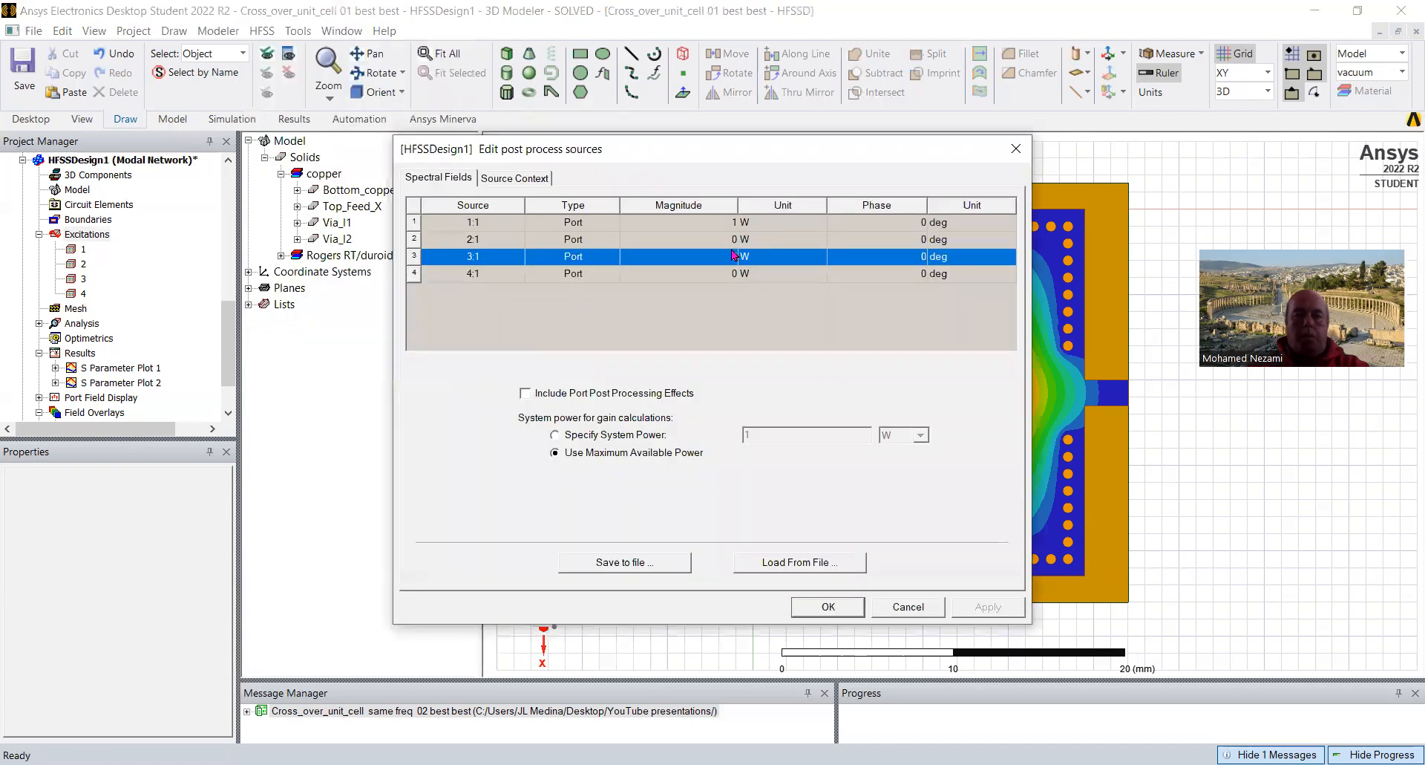
{"action": "left_click", "coordinate": [733, 222]}
{"action": "type", "text": "0"}
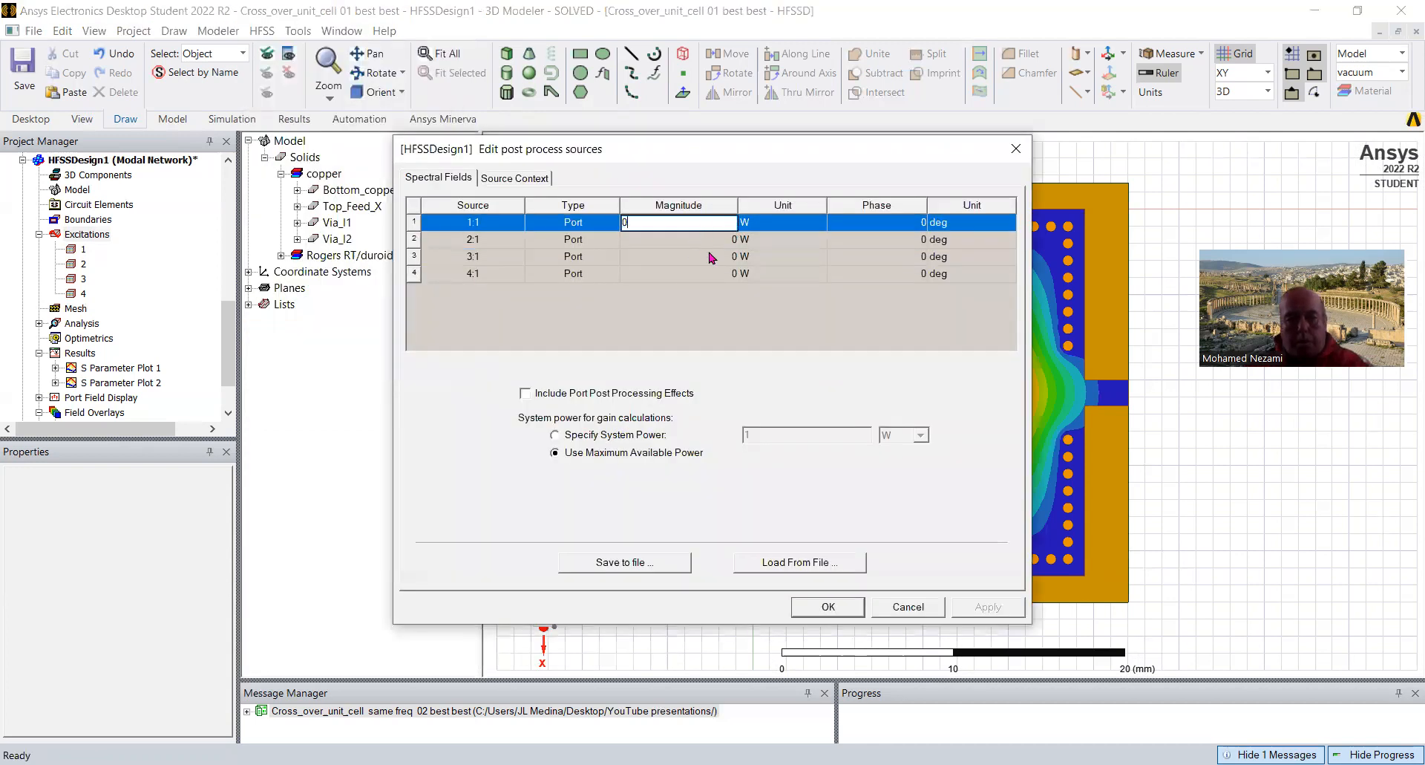
{"action": "left_click", "coordinate": [715, 257]}
{"action": "type", "text": "1"}
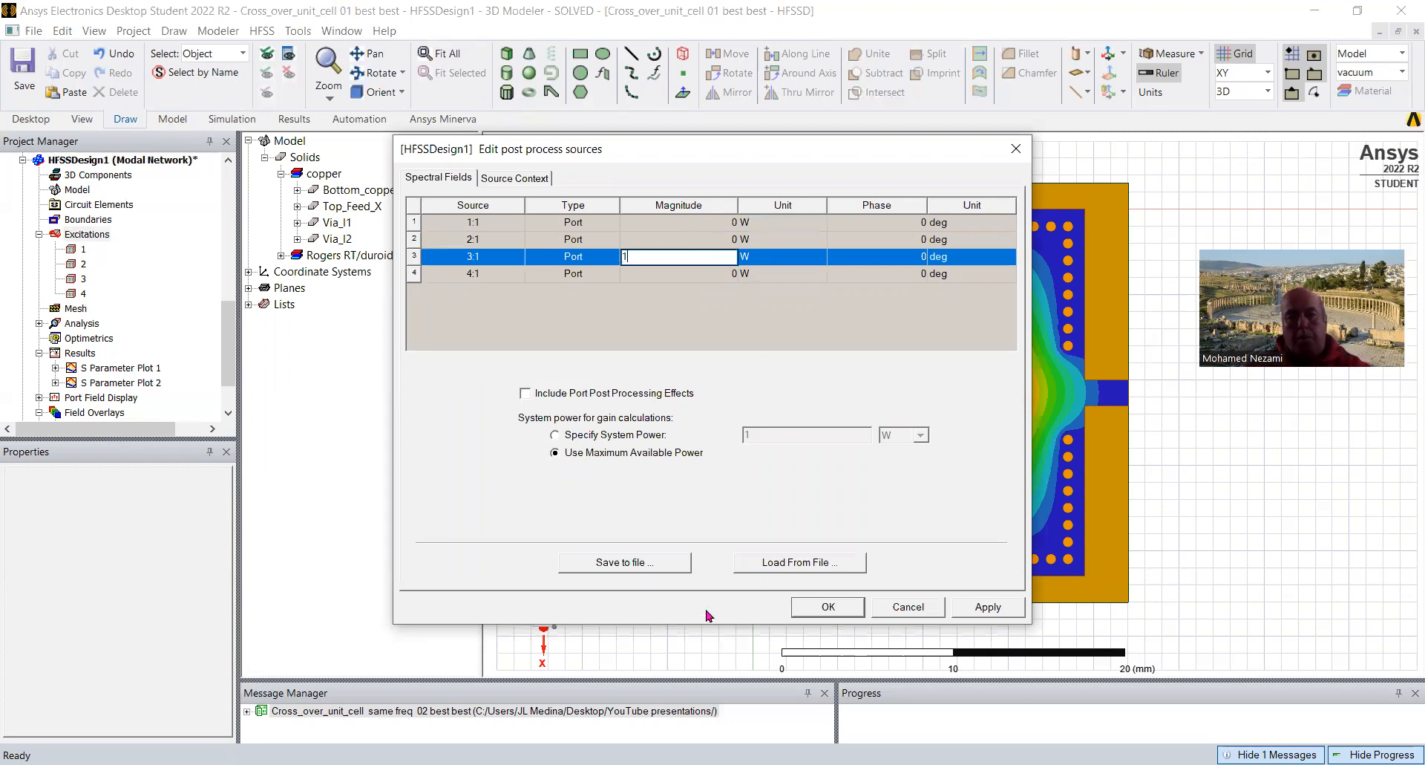
{"action": "left_click", "coordinate": [812, 614]}
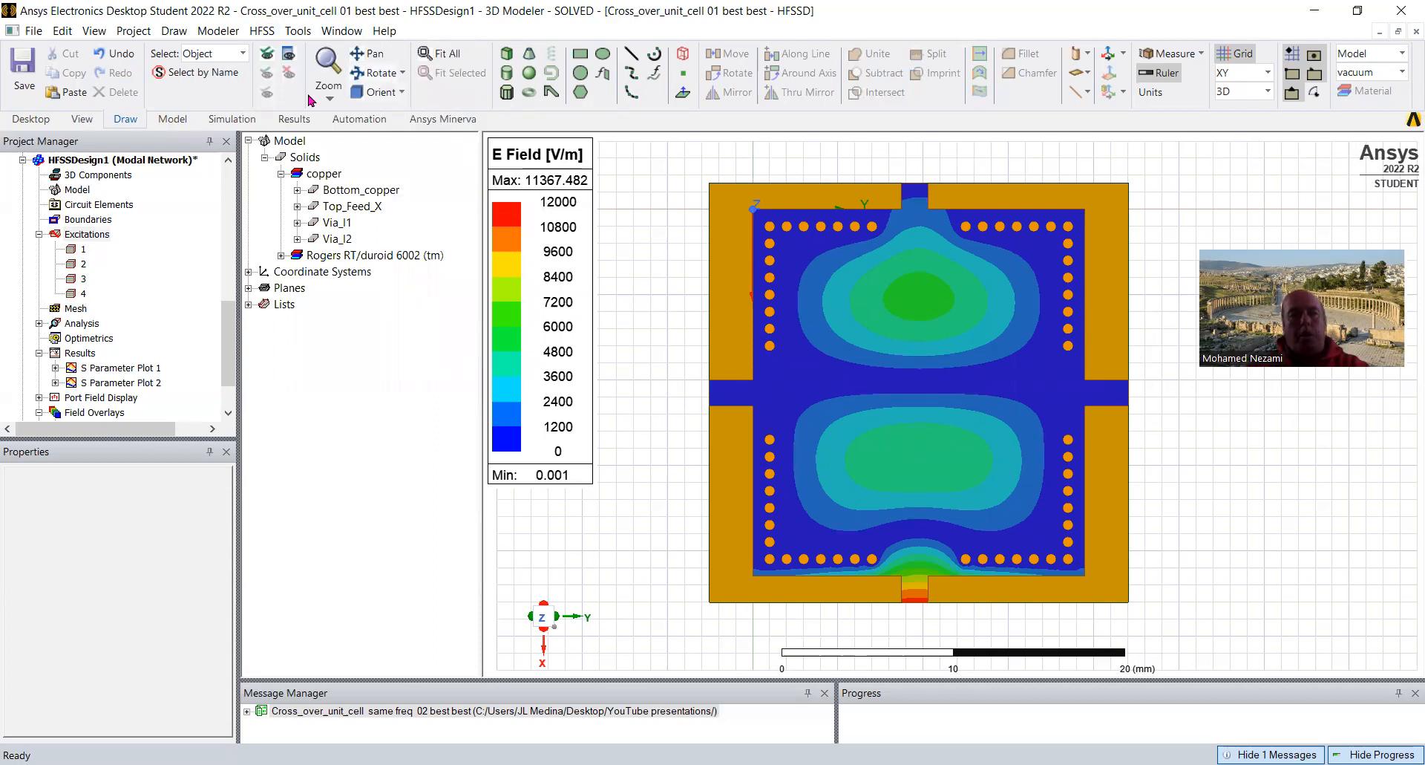
Undo and redo the last source change to compare the field plots of both excitations, and check S Parameter Plot 1
{"action": "left_click", "coordinate": [110, 57]}
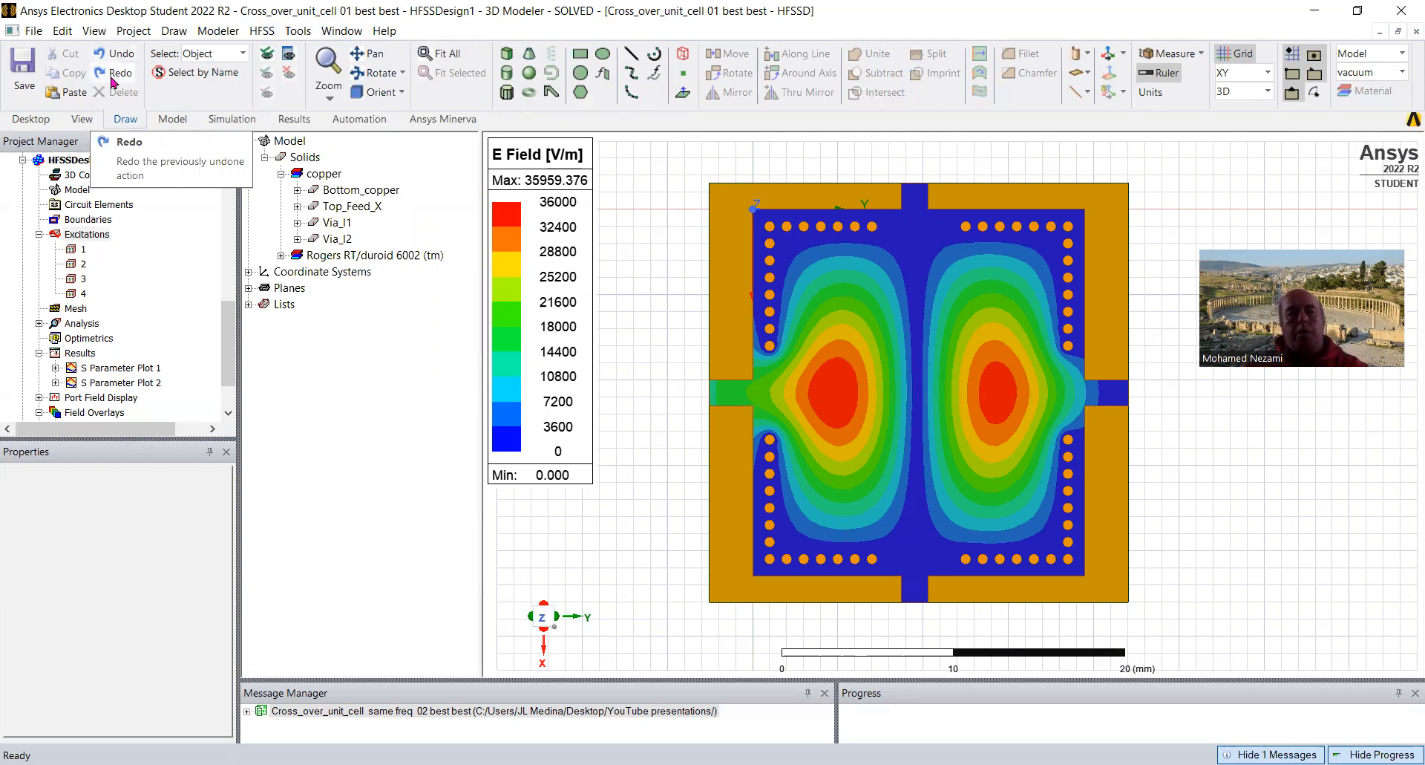
{"action": "left_click", "coordinate": [114, 75]}
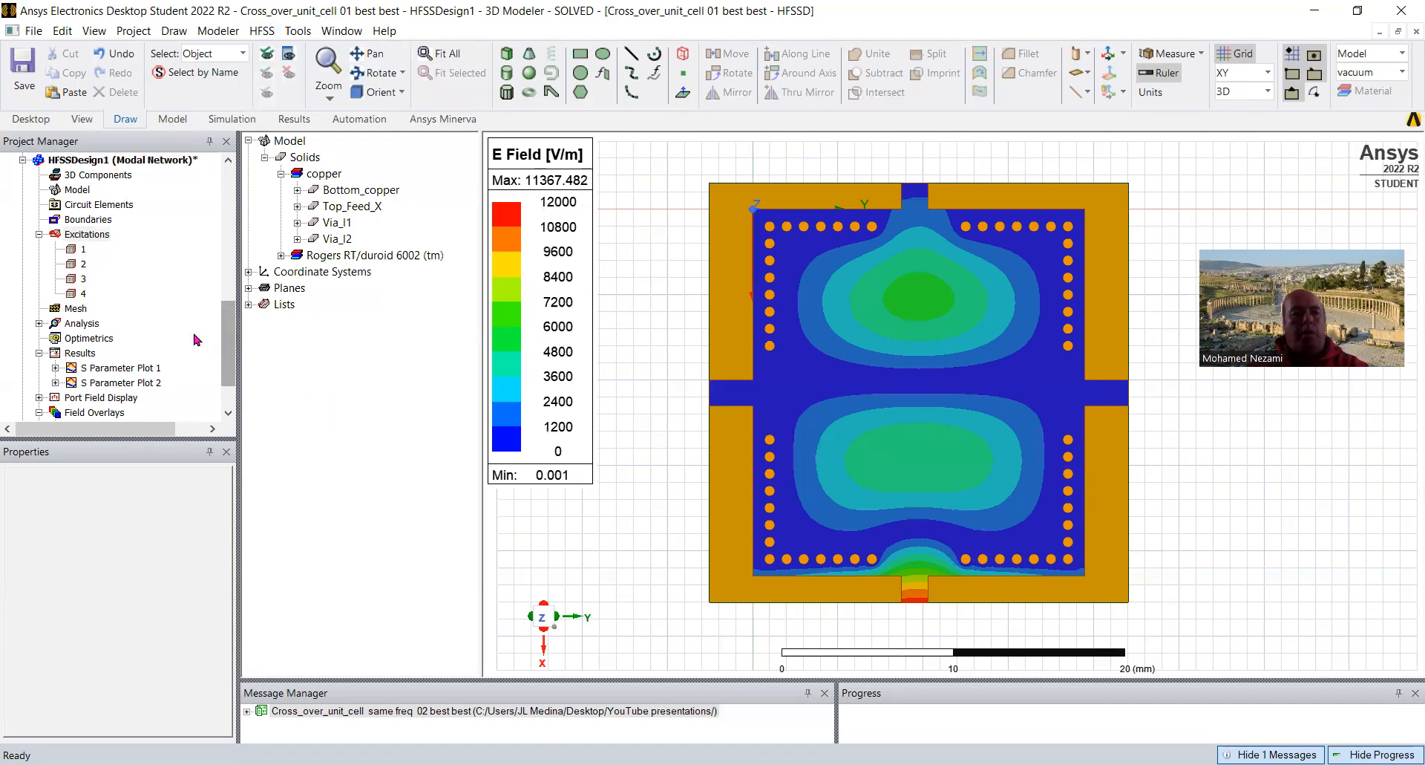
{"action": "scroll", "coordinate": [233, 339], "scroll_direction": "down", "scroll_amount": 2}
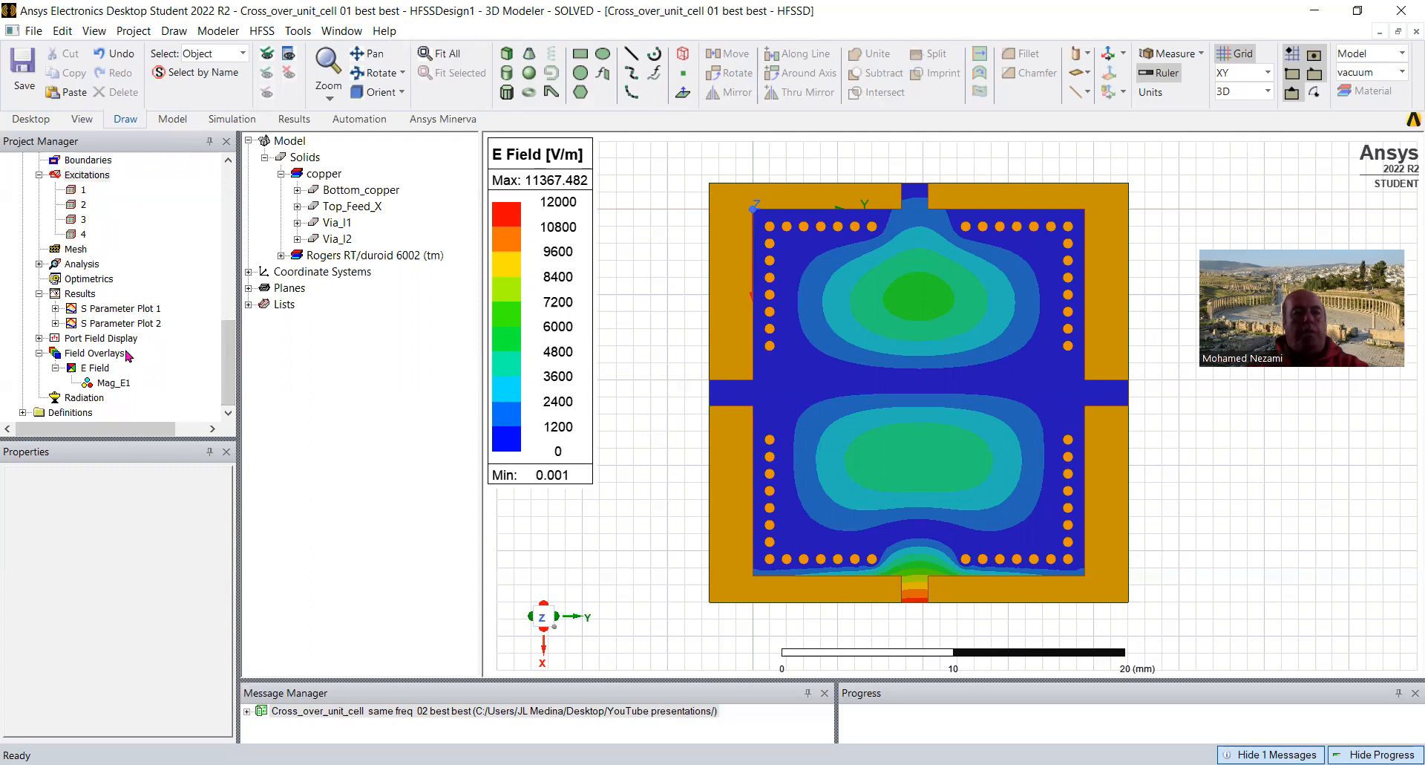
{"action": "double_click", "coordinate": [126, 309]}
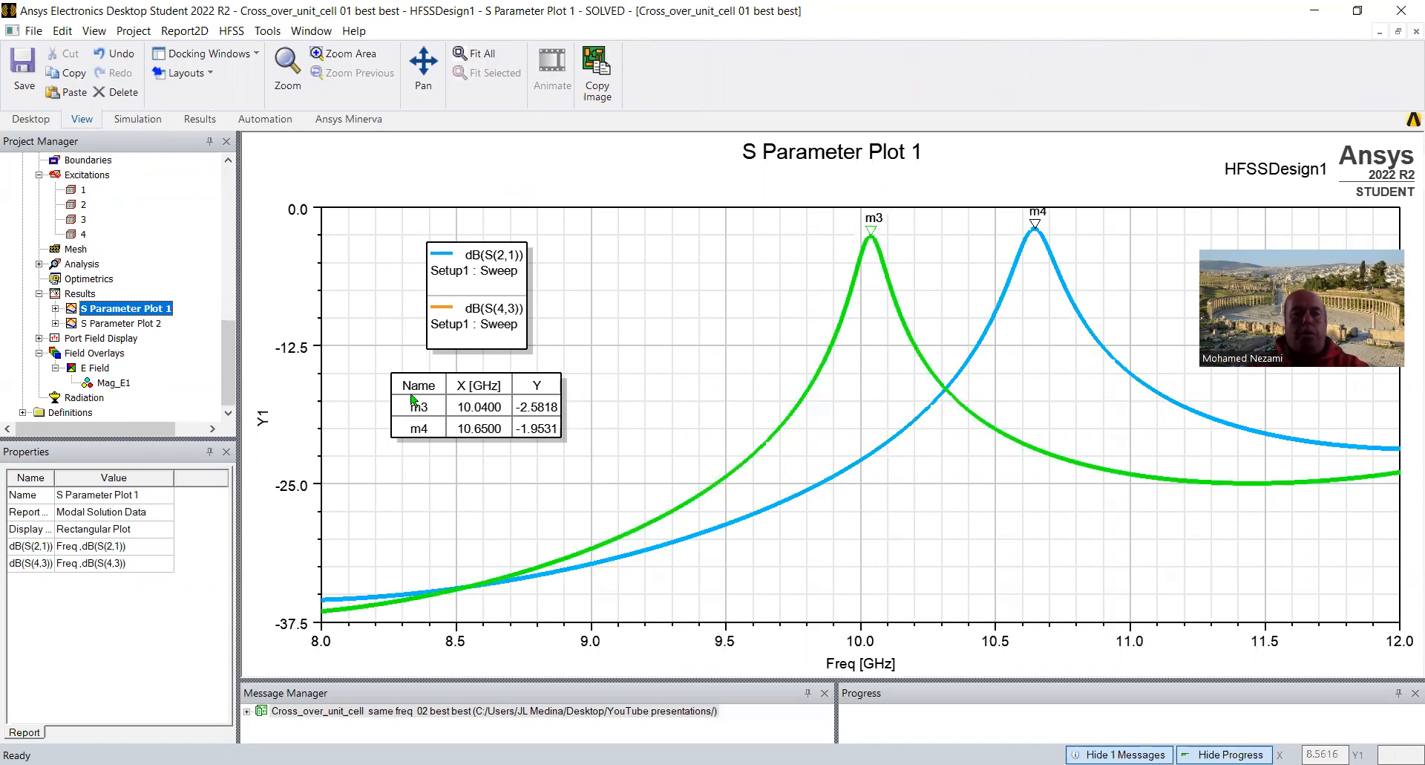
Switch to the Cross_over_unit_cell same freq 02 design and review its E Field plot and S Parameter Plot 2
{"action": "left_click_drag", "start_coordinate": [229, 364], "coordinate": [241, 245]}
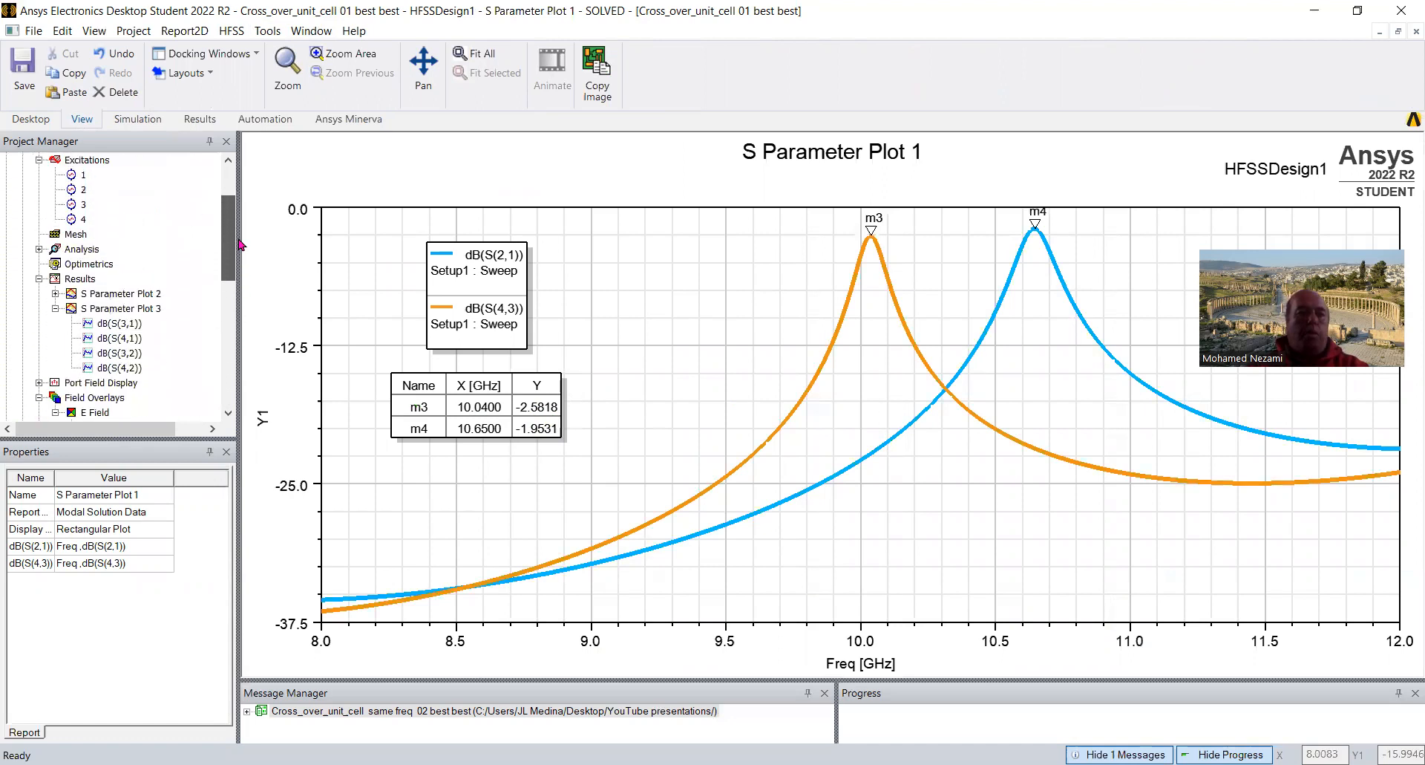
{"action": "double_click", "coordinate": [95, 413]}
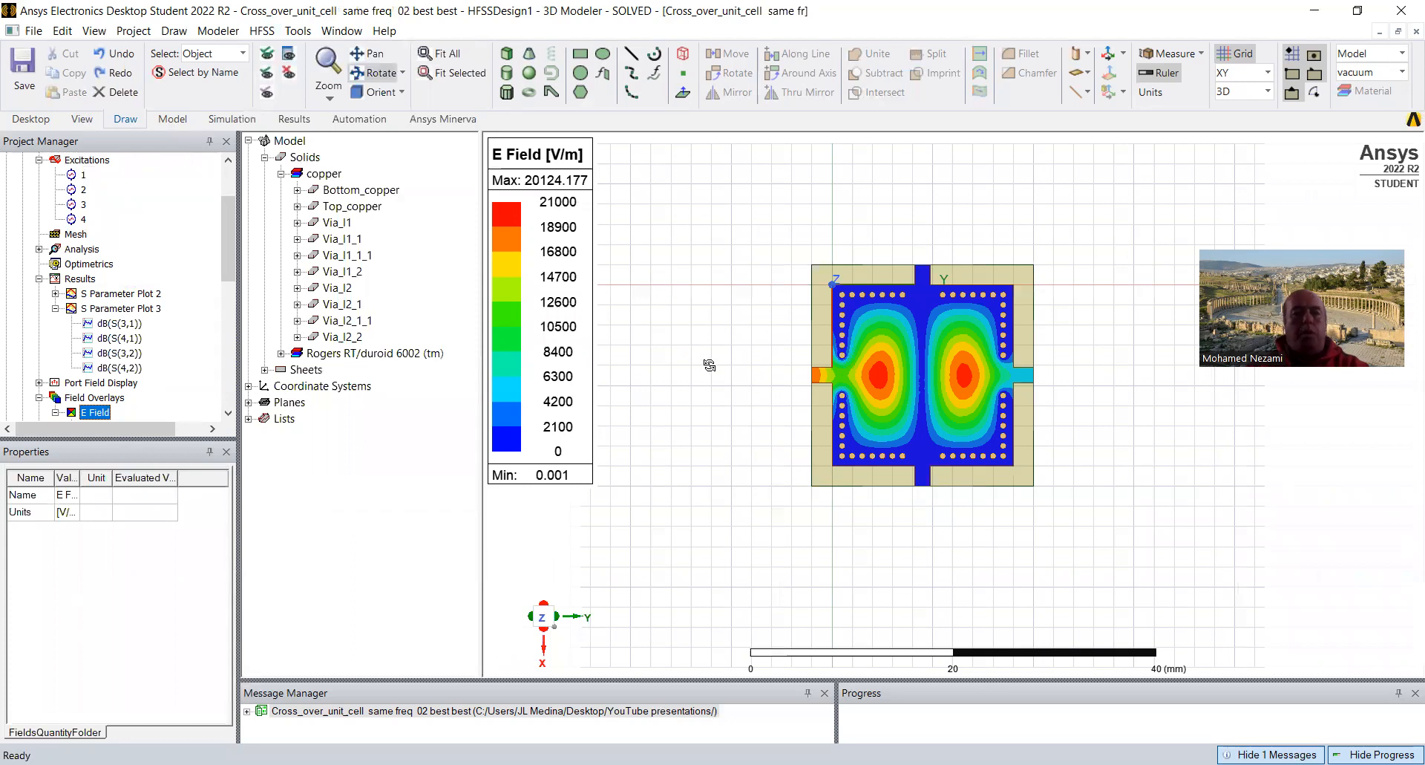
{"action": "double_click", "coordinate": [130, 309]}
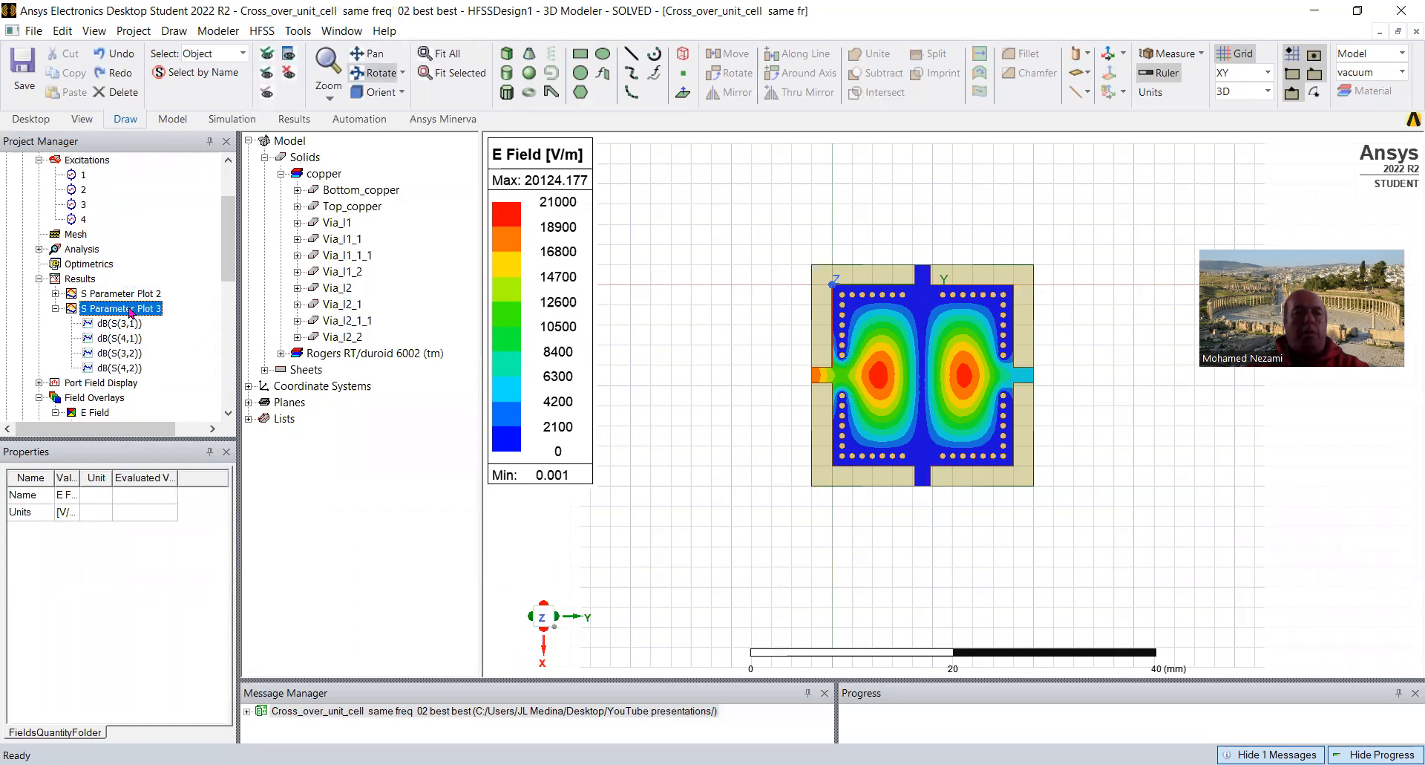
{"action": "left_click", "coordinate": [144, 296]}
{"action": "double_click", "coordinate": [145, 296]}
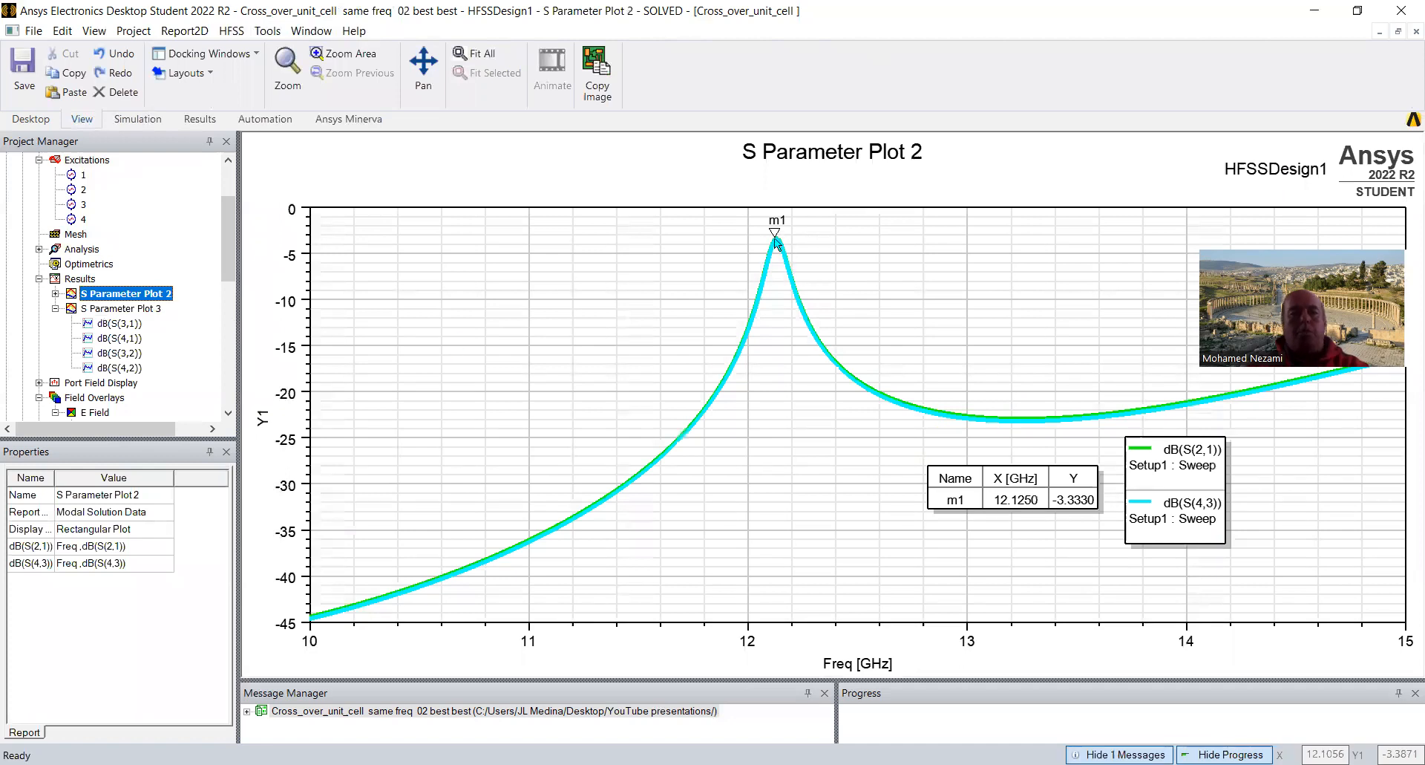
{"action": "double_click", "coordinate": [104, 412]}
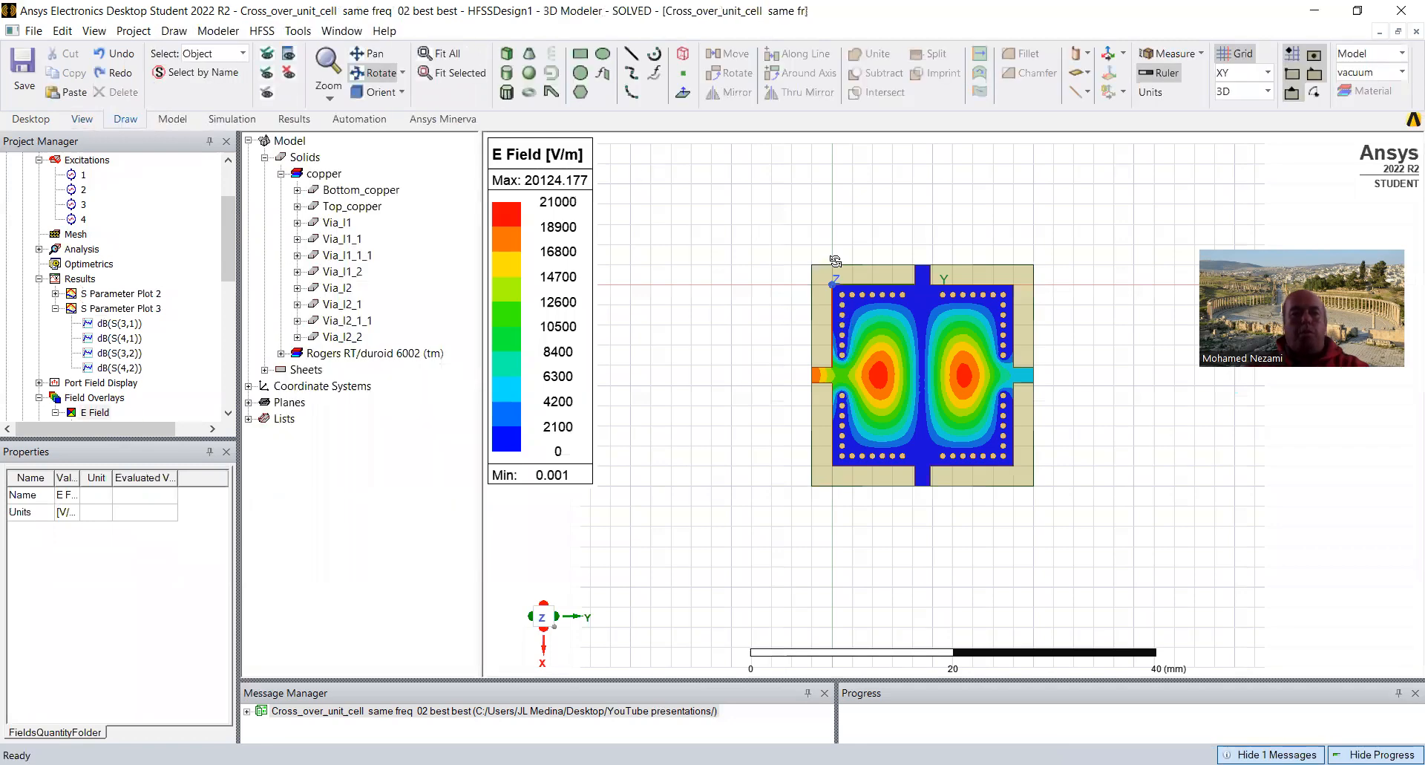
Undo and redo the last source change in the same freq 02 design to compare its E Field distributions
{"action": "scroll", "coordinate": [1011, 235], "scroll_direction": "up", "scroll_amount": 3}
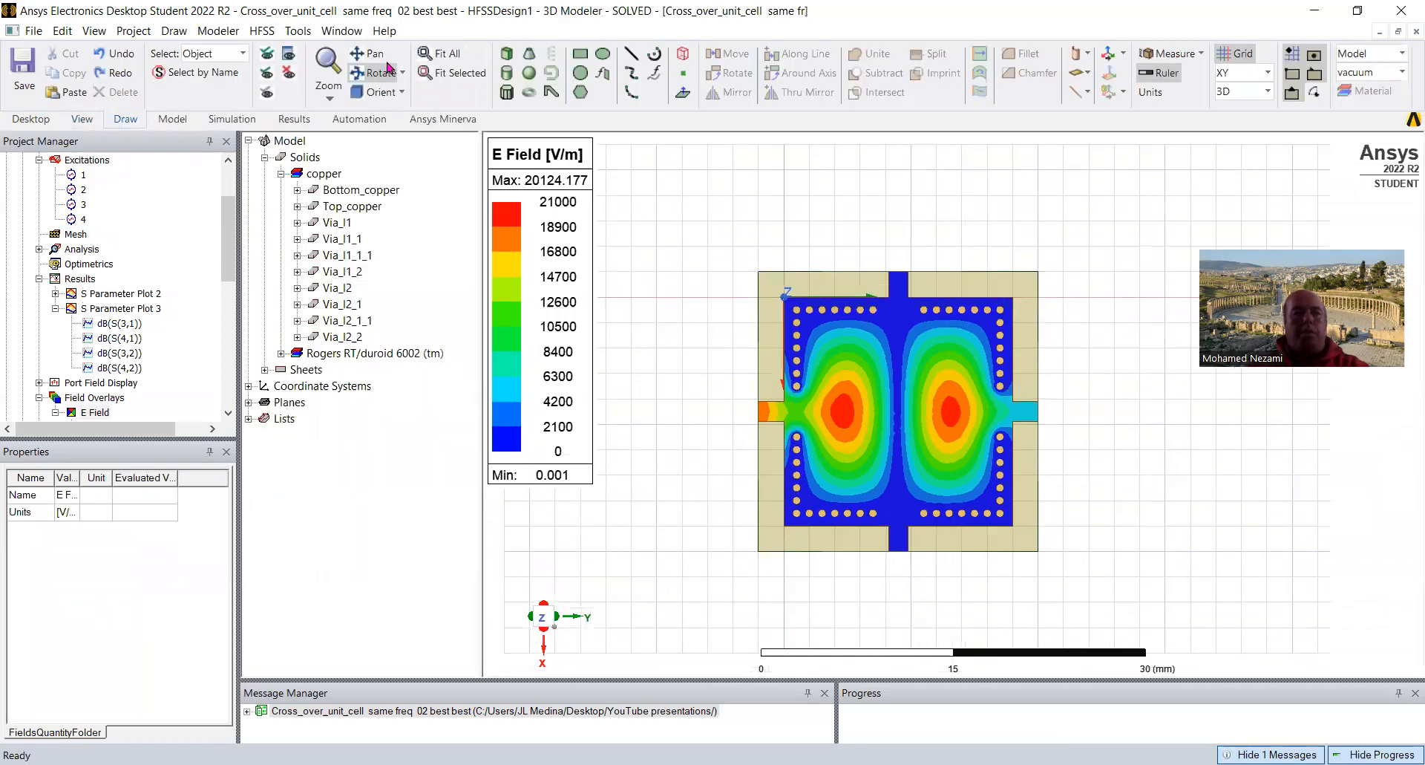
{"action": "left_click", "coordinate": [123, 56]}
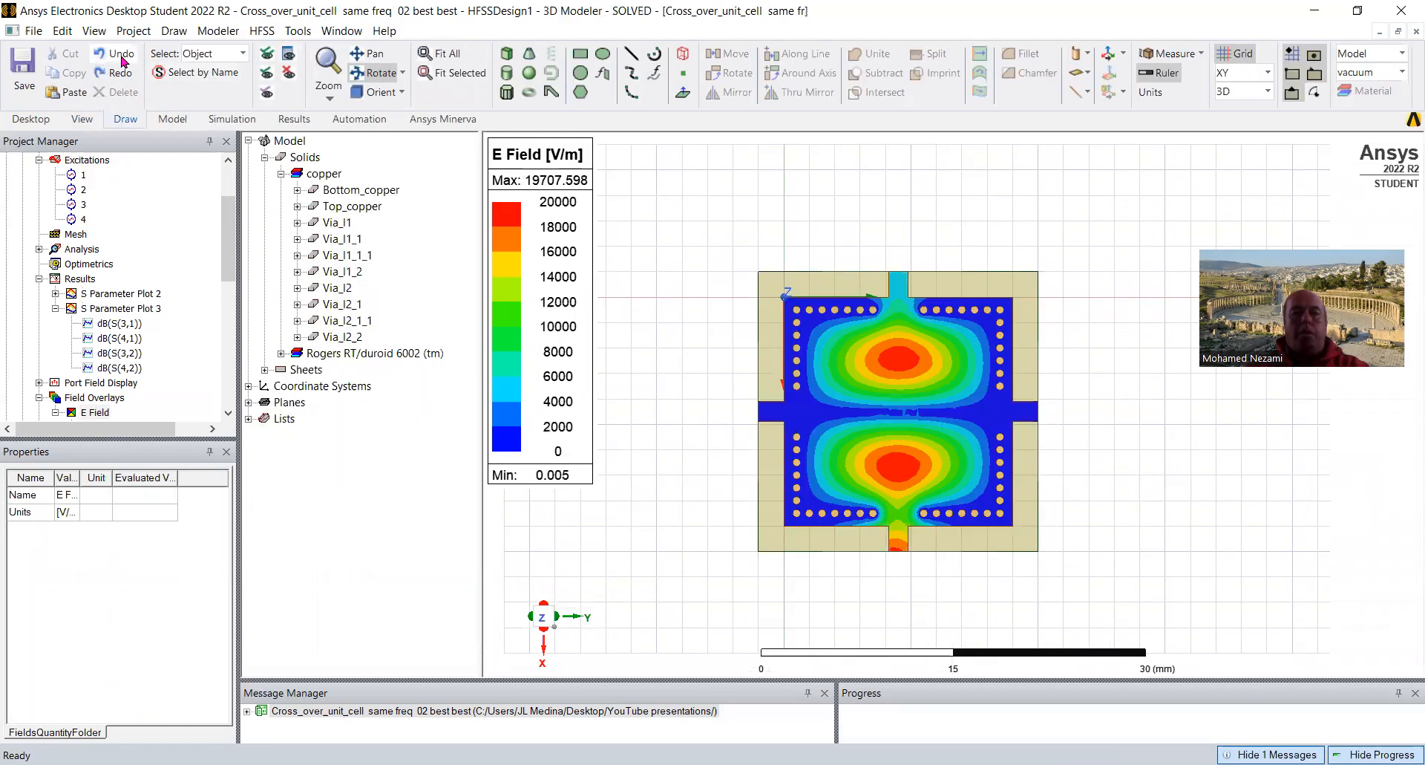
{"action": "left_click", "coordinate": [118, 78]}
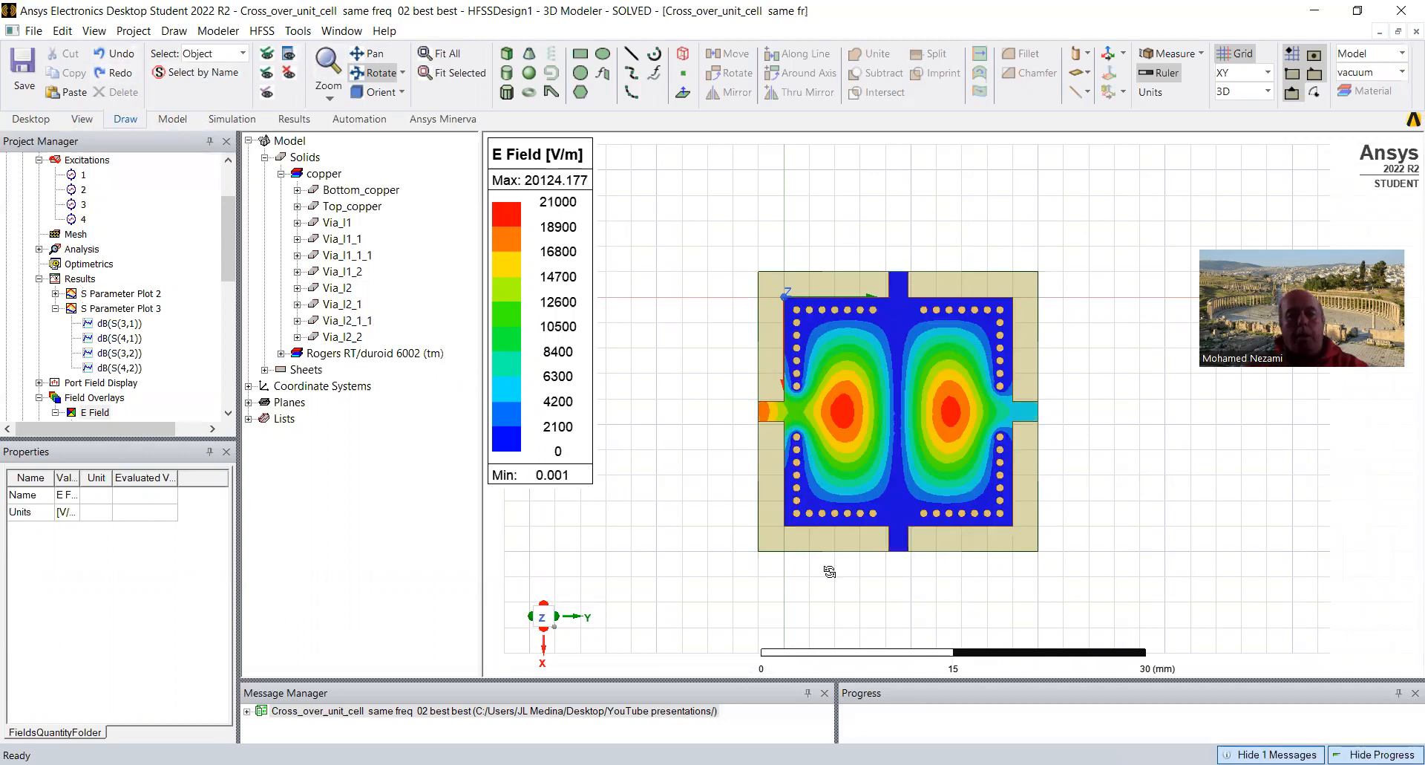
Switch to the Filtering crossover file in SoftMaker Presentations and run its slide show up to the SIW RF-RF Crossover Design (EM subs) slide
{"action": "key", "text": "alt+Tab"}
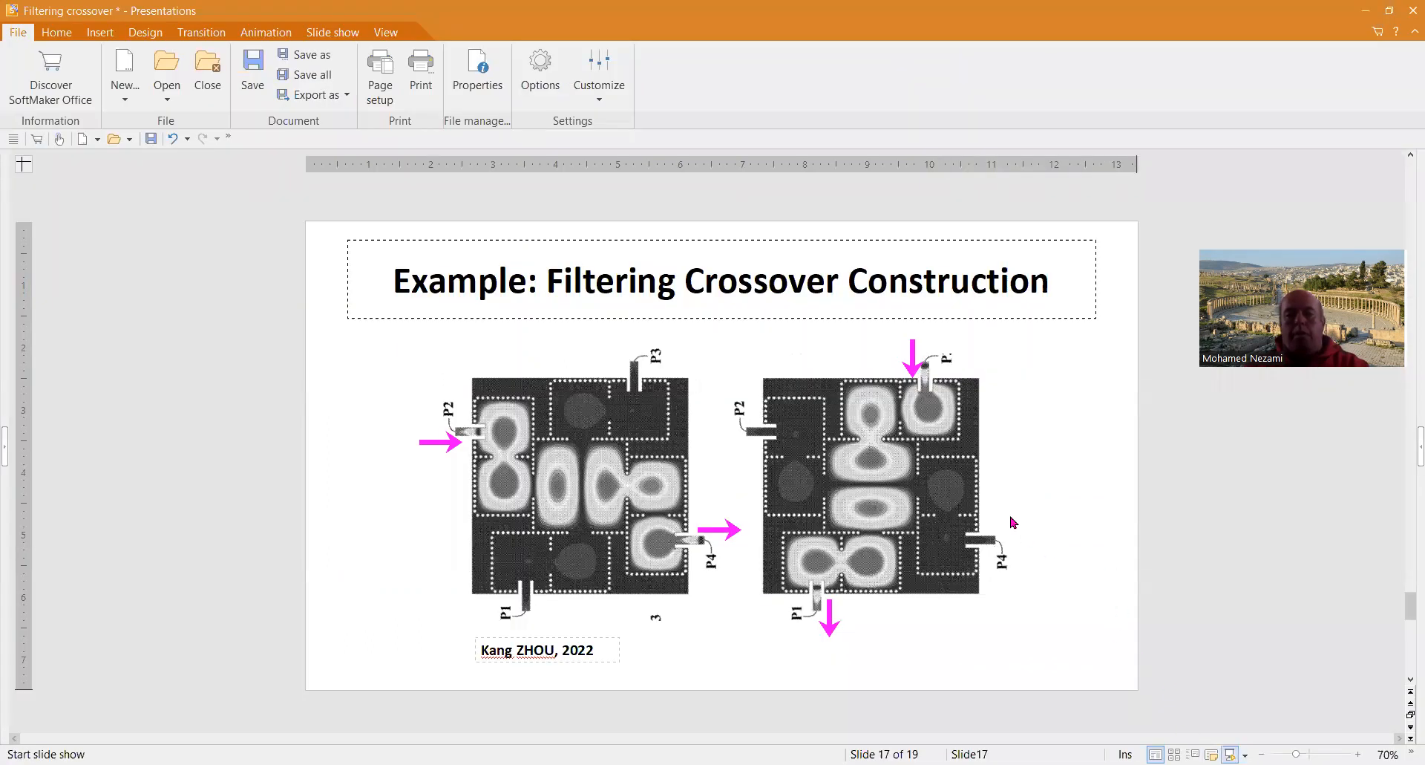
{"action": "key", "text": "F5"}
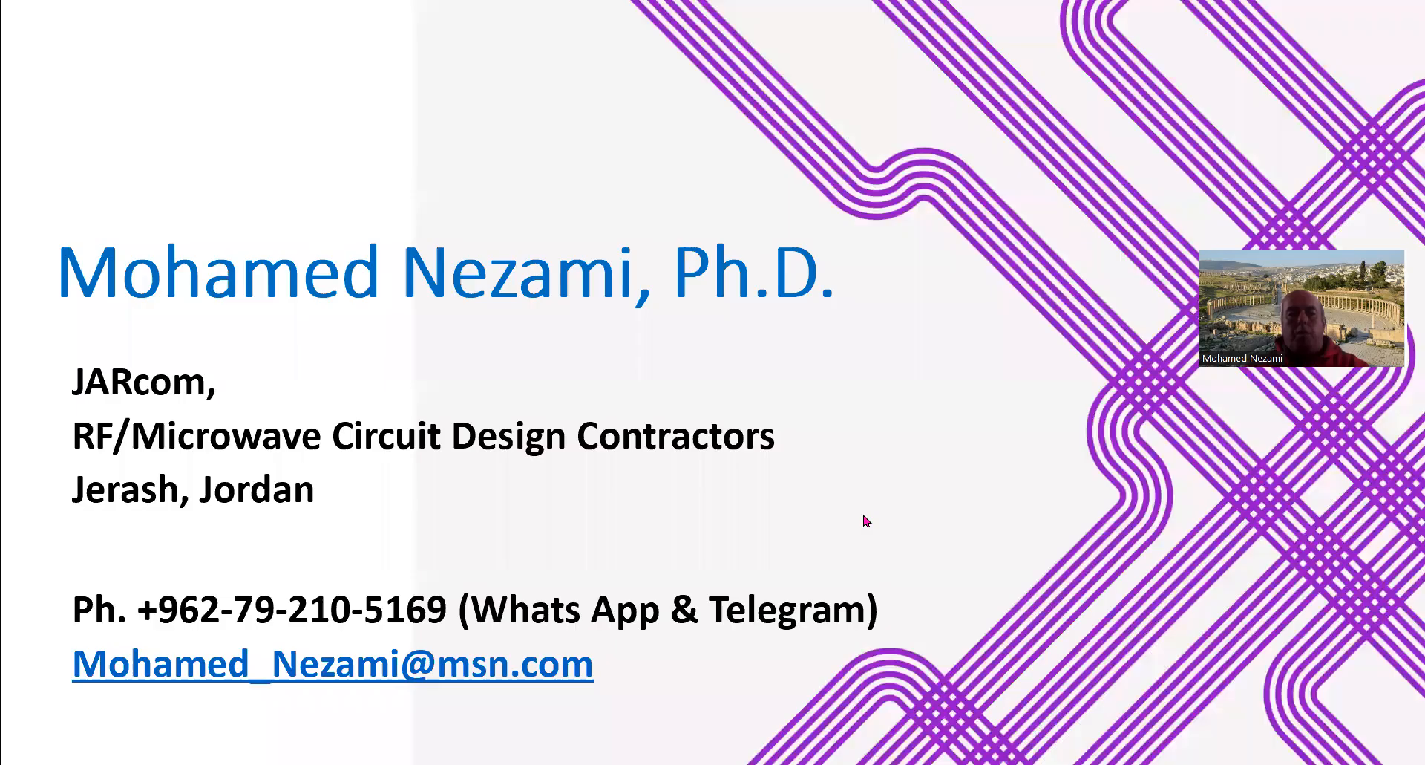
{"action": "key", "text": "Right"}
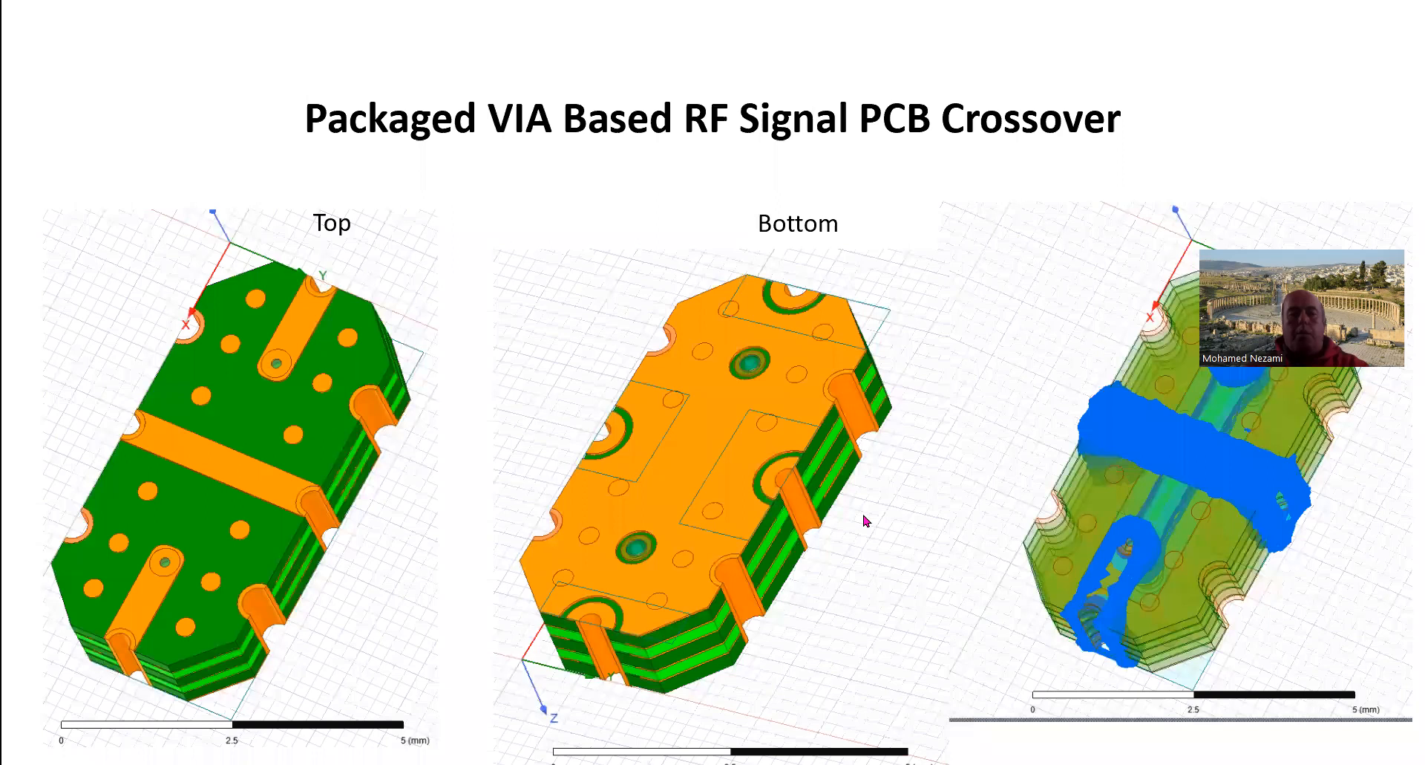
{"action": "key", "text": "Right"}
{"action": "key", "text": "Right"}
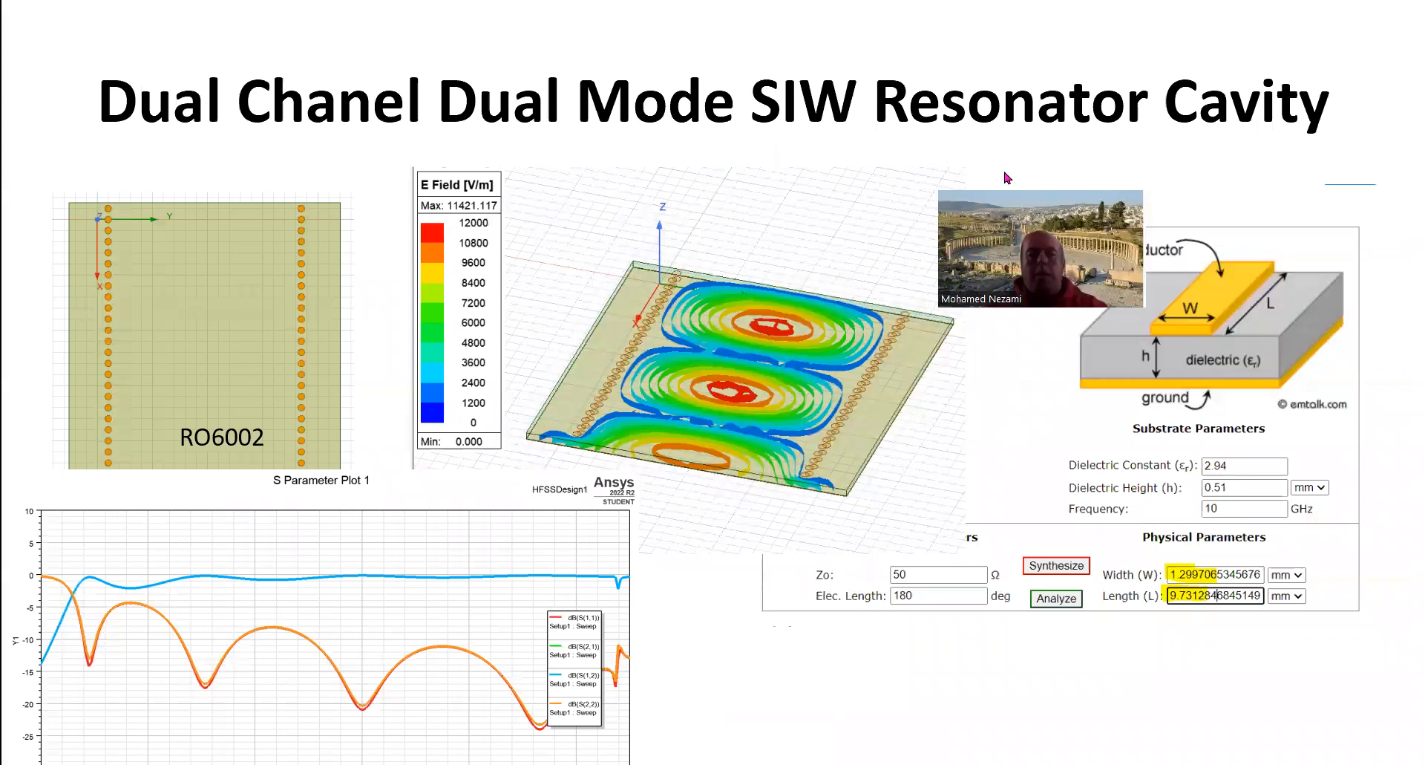
{"action": "key", "text": "Right"}
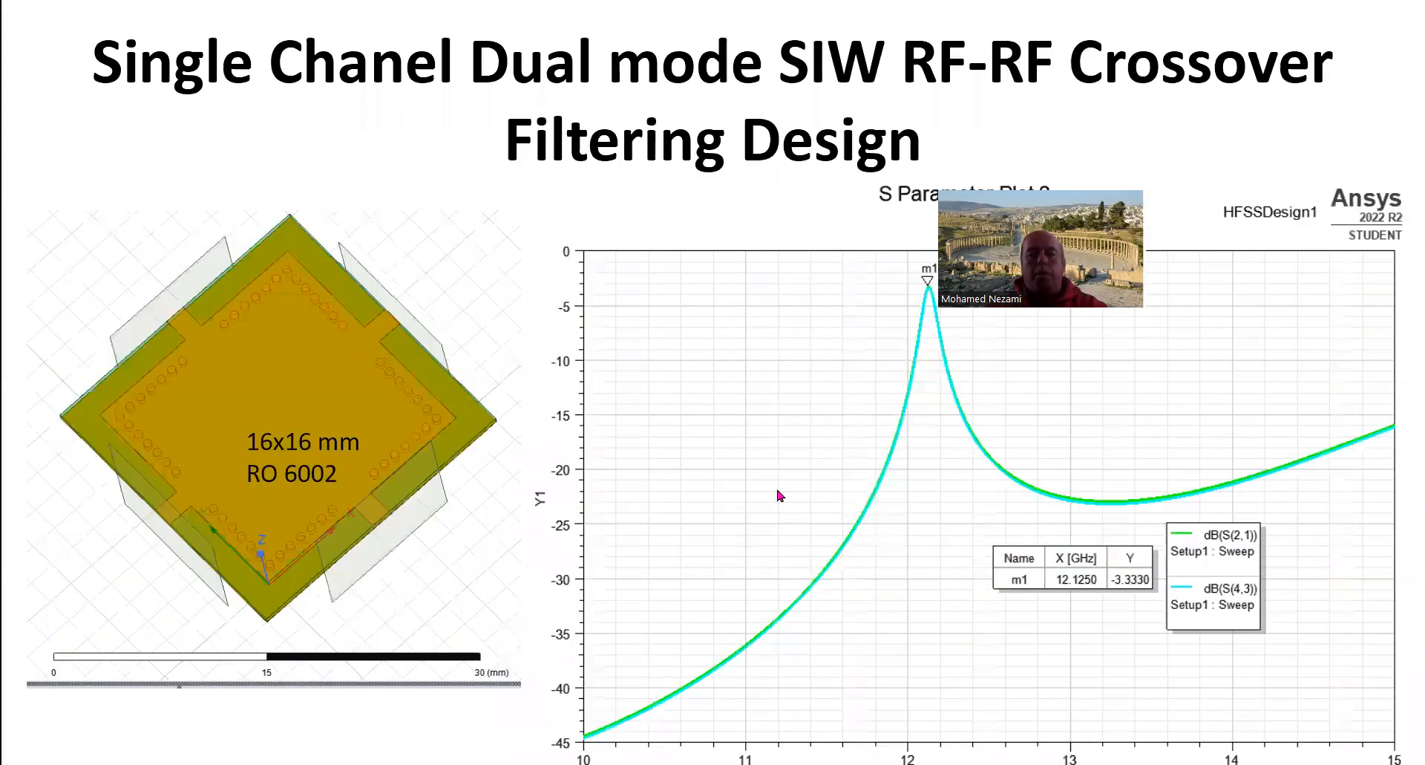
{"action": "key", "text": "Right"}
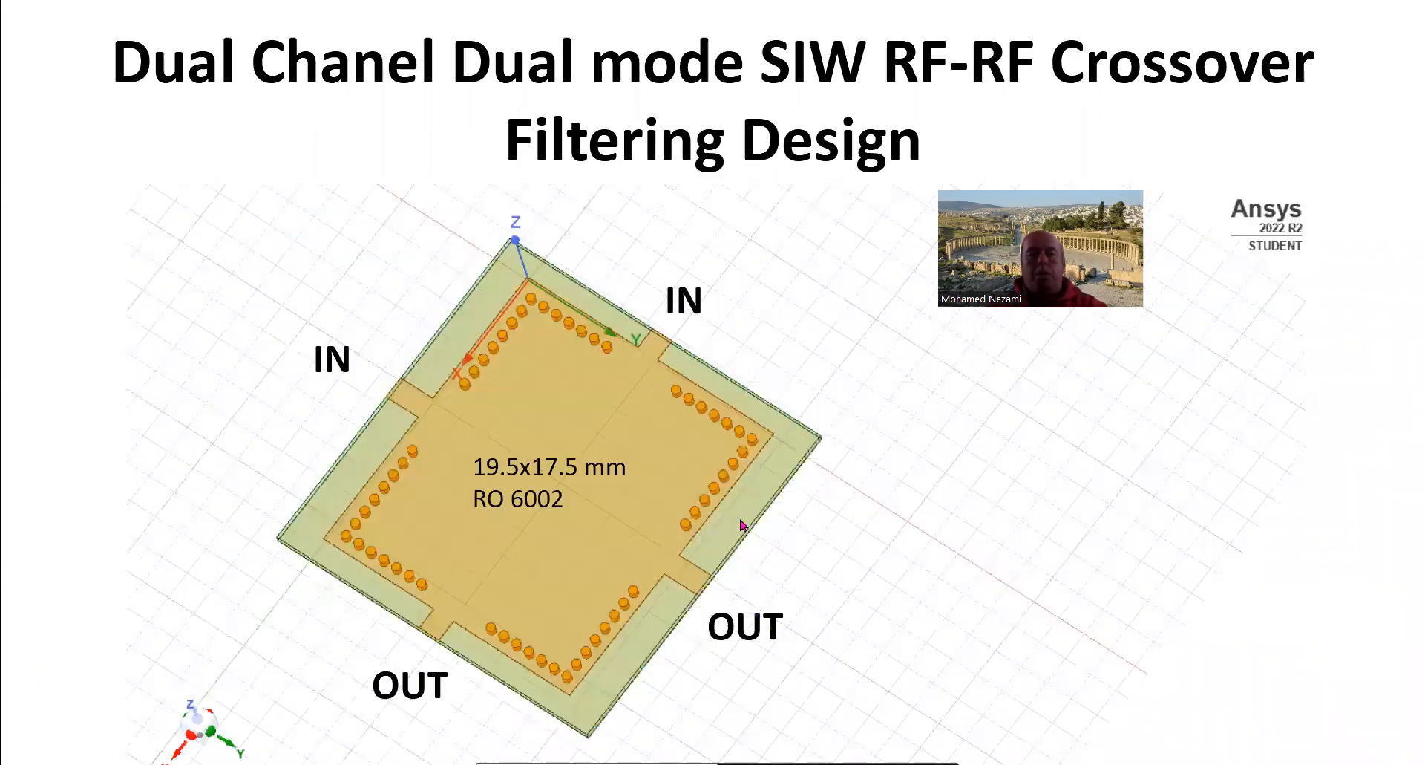
{"action": "key", "text": "Right"}
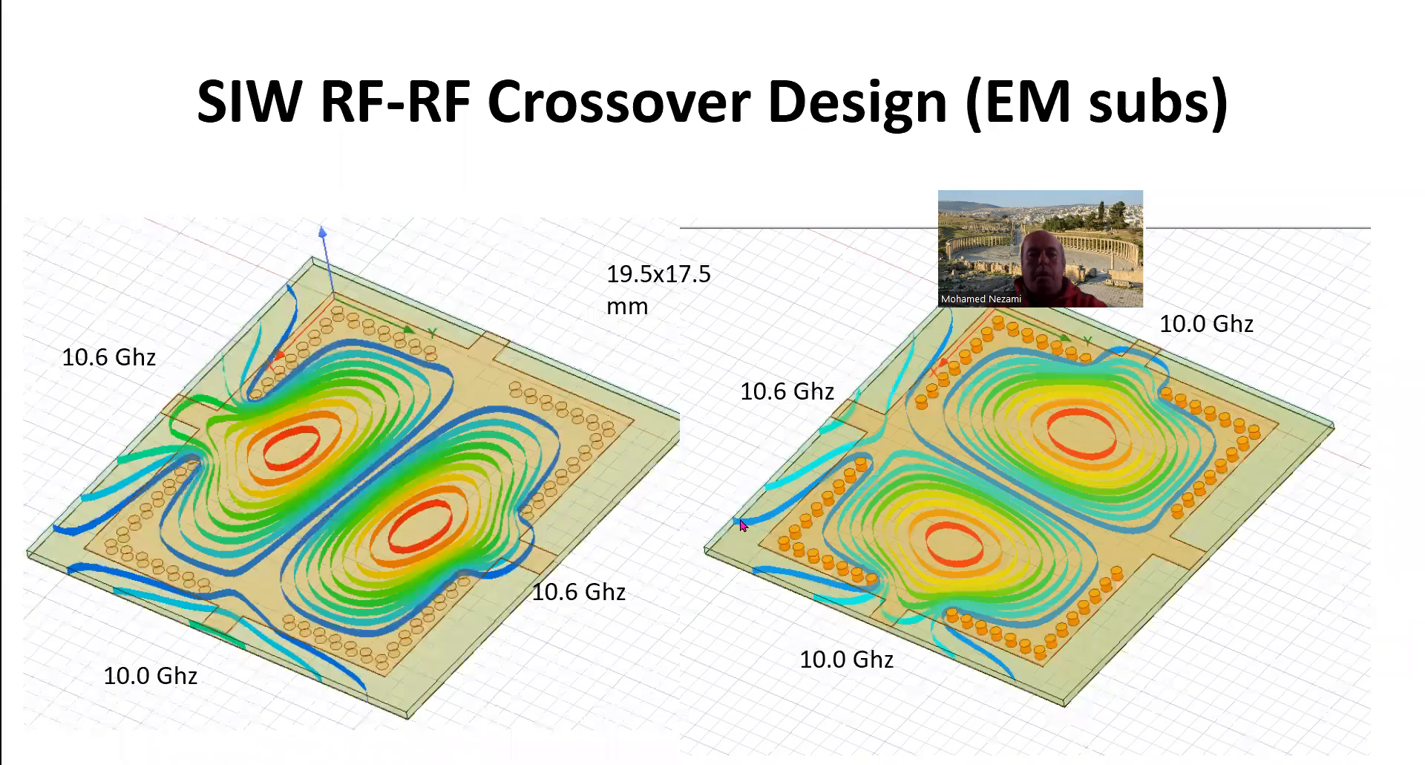